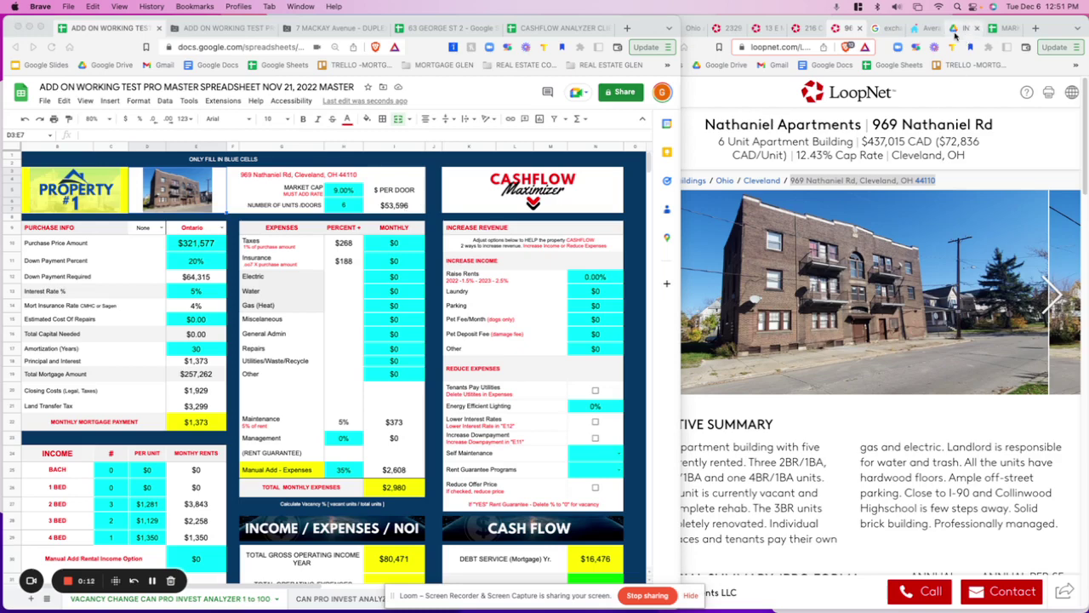
Step: Look up Cleveland's row in the MARKET CAP US/CAD spreadsheet and examine its Class C stable cap rate
left_click(1004, 30)
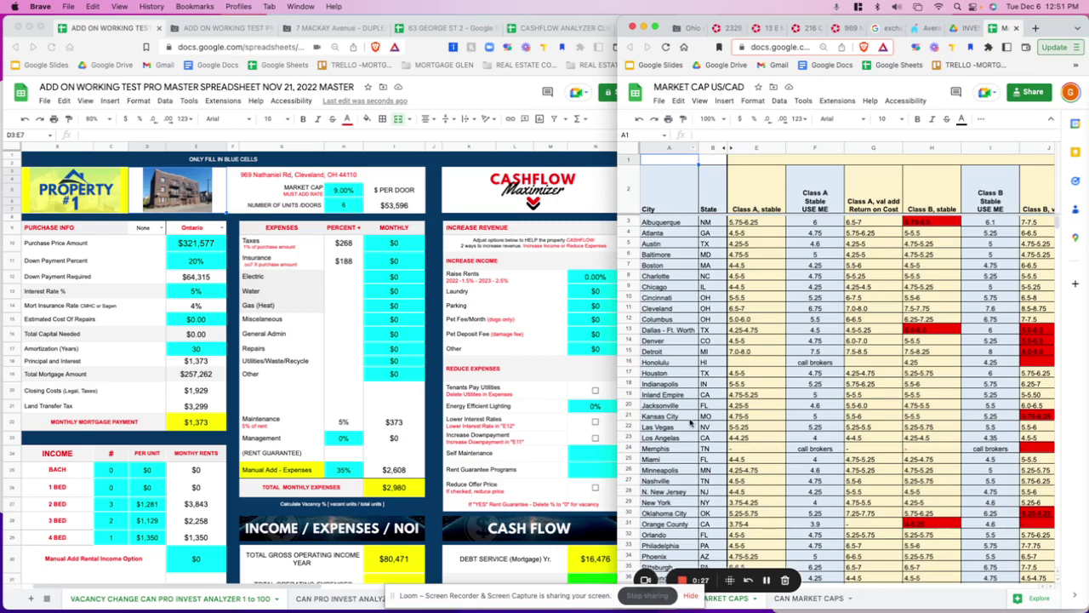
scroll(689, 422, "down", 6)
scroll(691, 423, "up", 1)
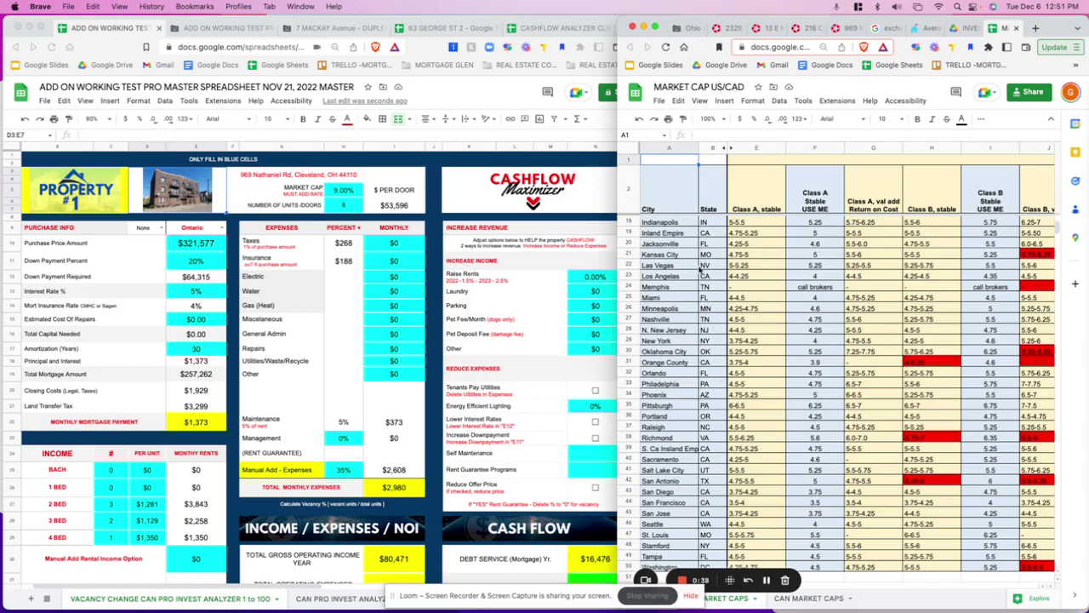
scroll(689, 283, "up", 5)
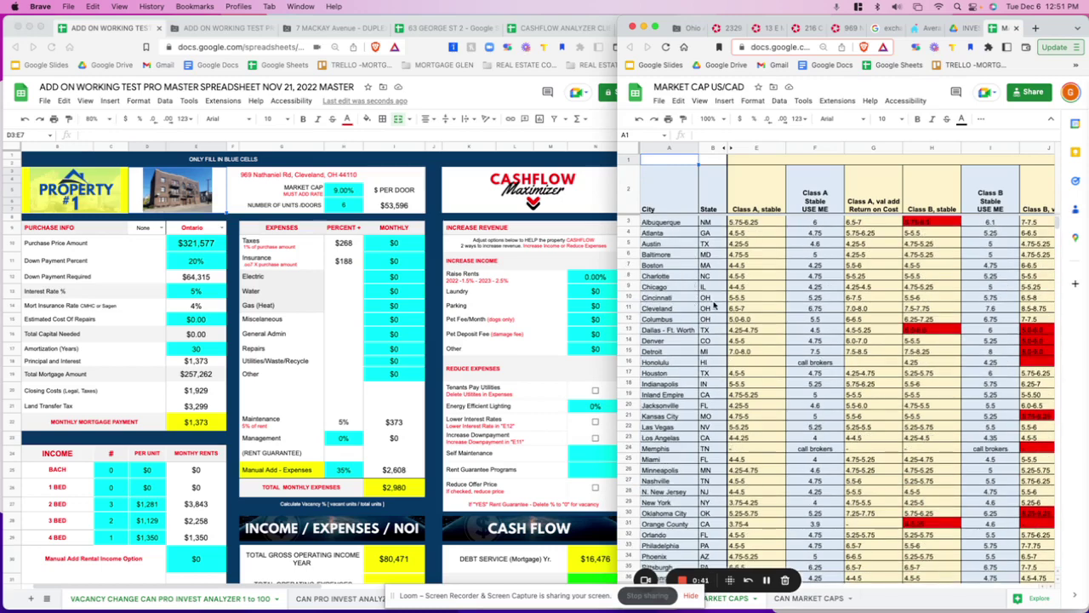
left_click(629, 307)
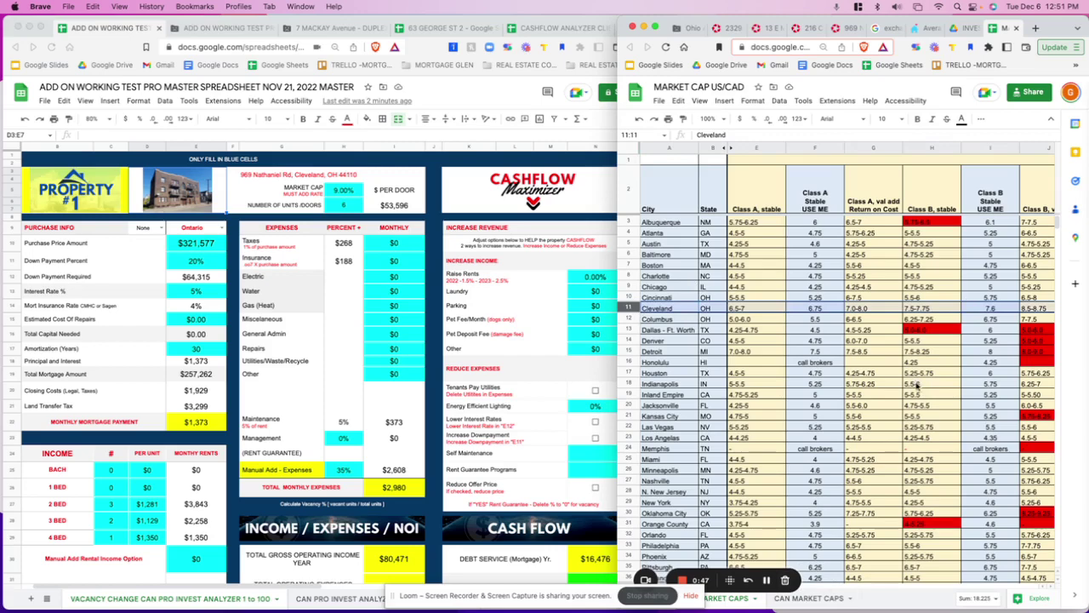
scroll(916, 384, "right", 5)
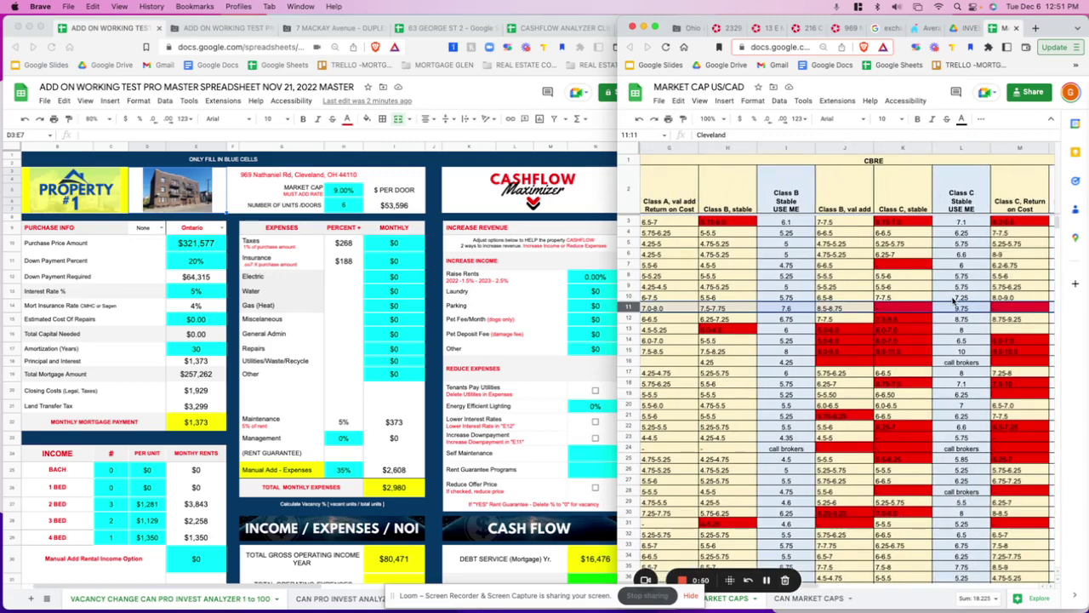
scroll(953, 299, "right", 3)
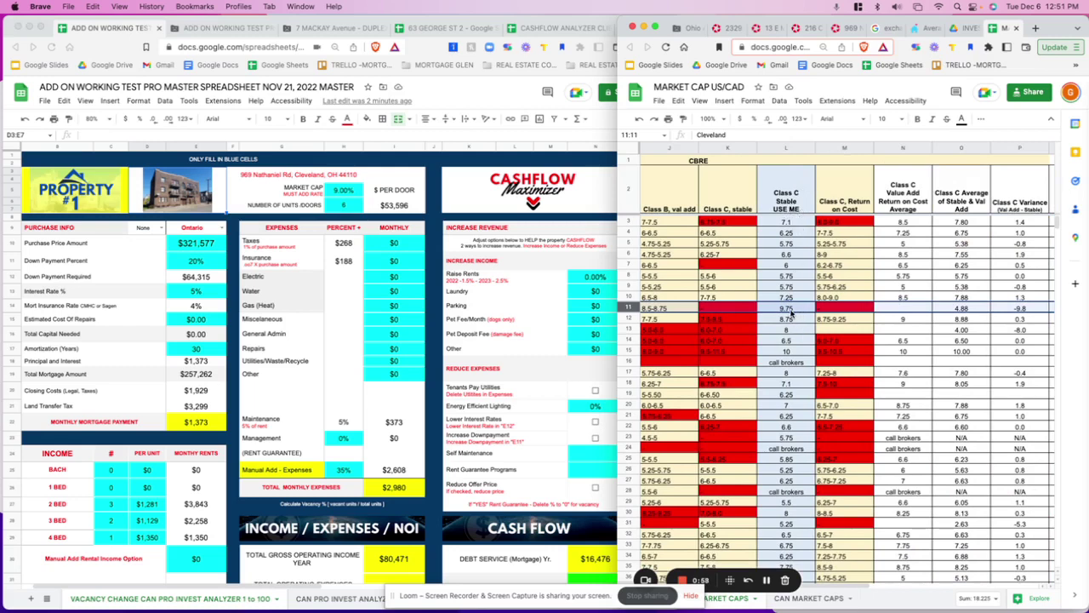
Step: Read the unit count and rental status in the executive summary of the LoopNet apartment listing
left_click(851, 28)
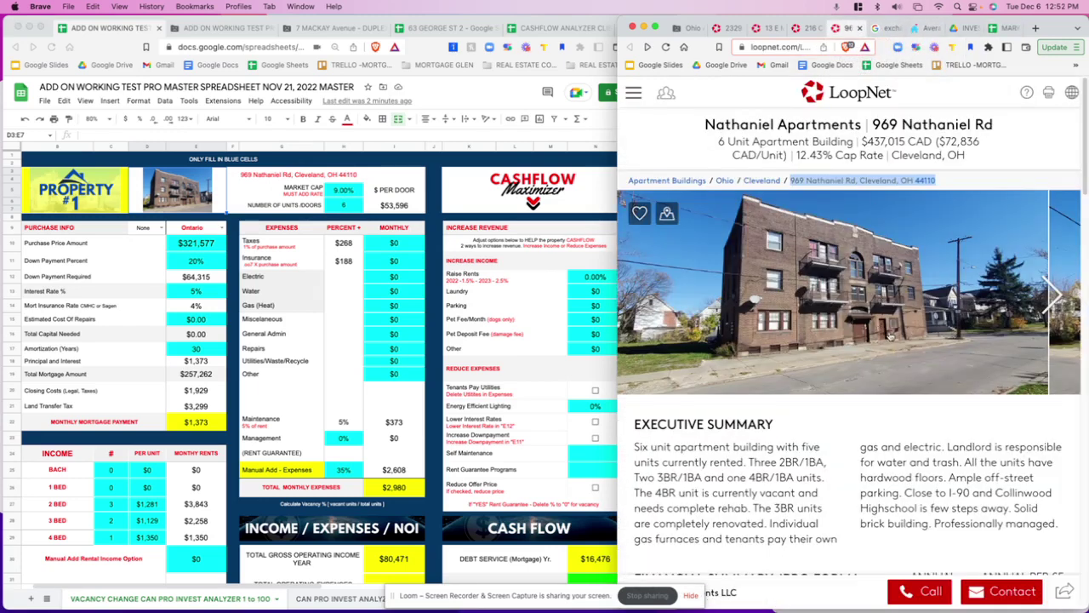
scroll(746, 441, "down", 2)
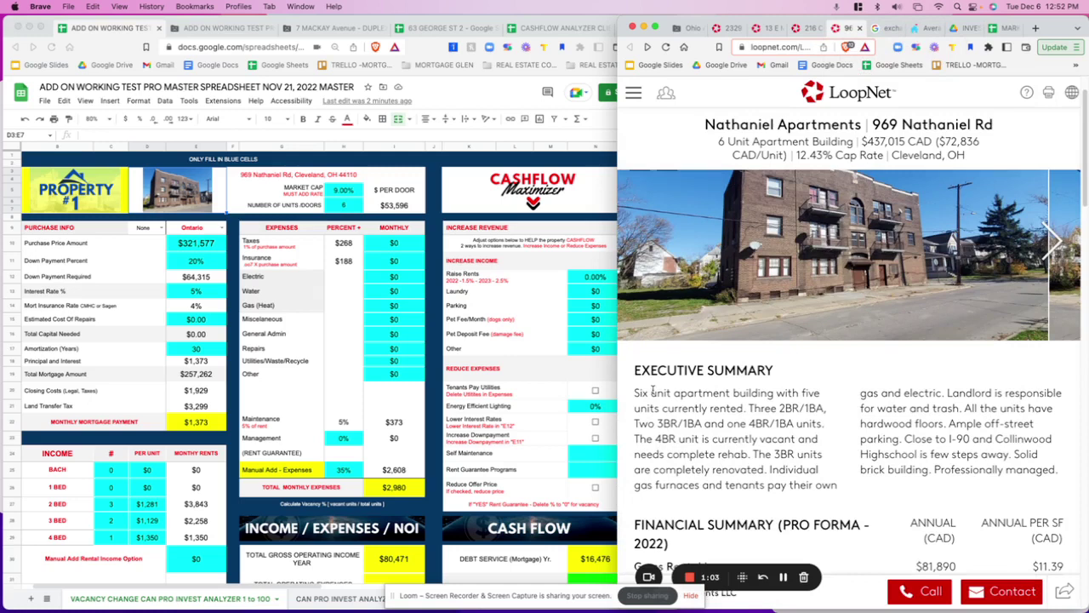
left_click_drag(650, 392, 779, 402)
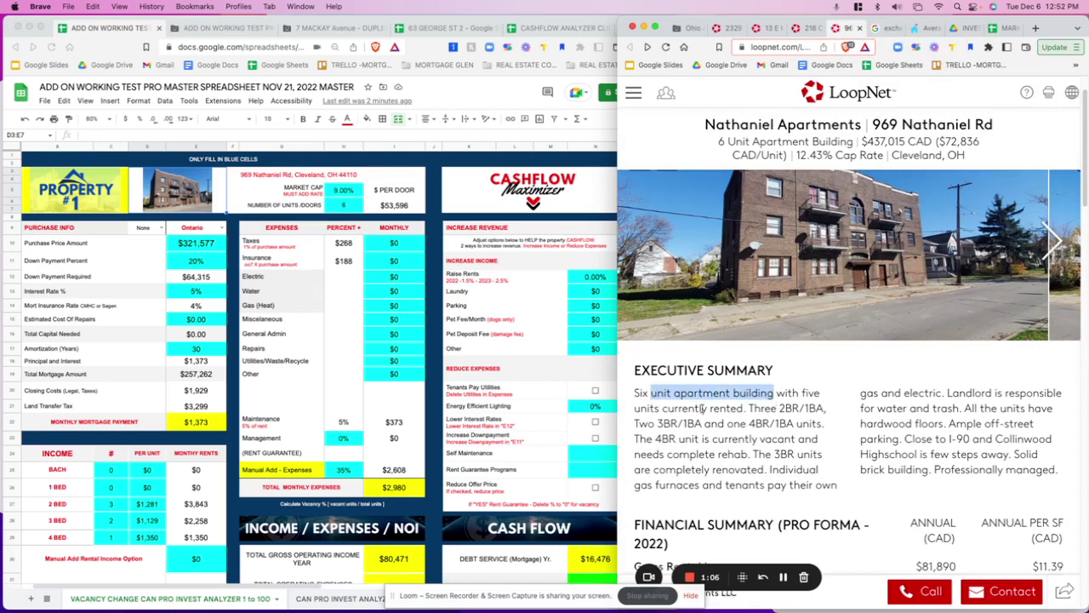
left_click(787, 391)
double_click(725, 407)
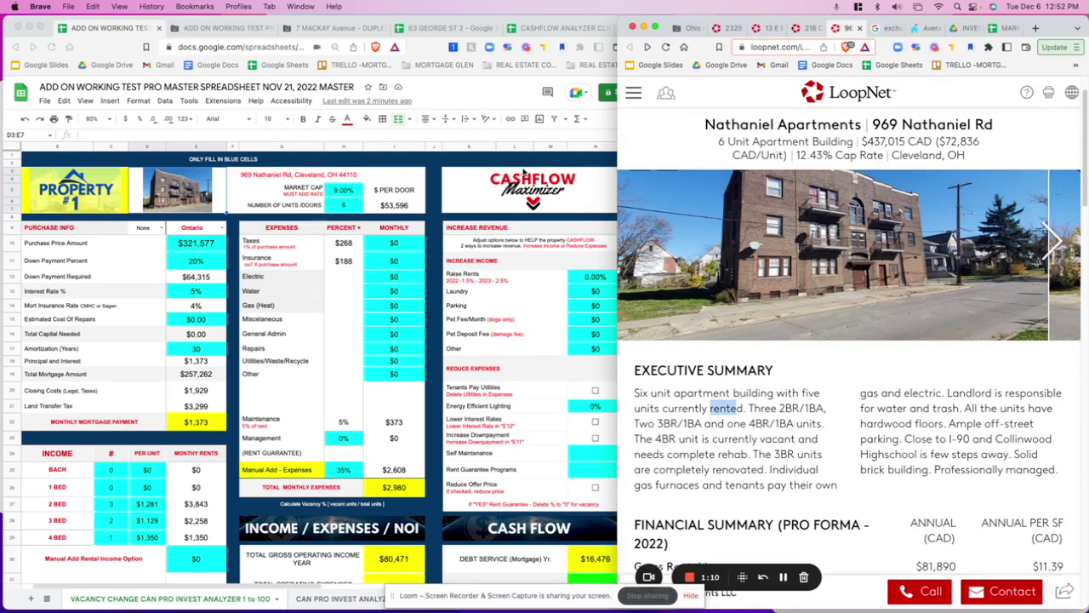
Step: Check the market cap rate and number of units entered for Property #1 in the analyzer spreadsheet
left_click(342, 190)
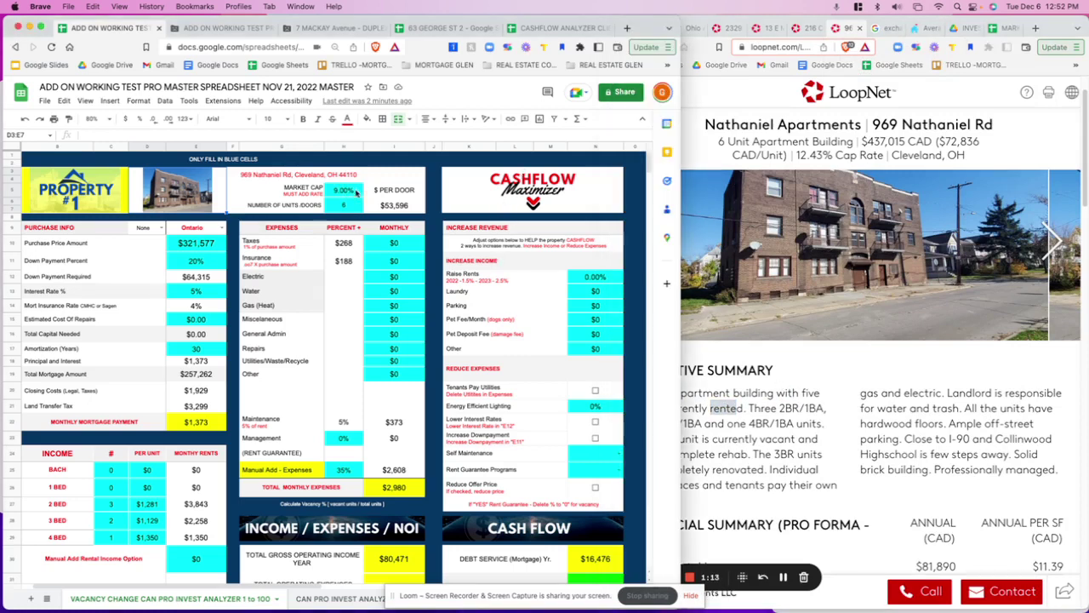
left_click(347, 191)
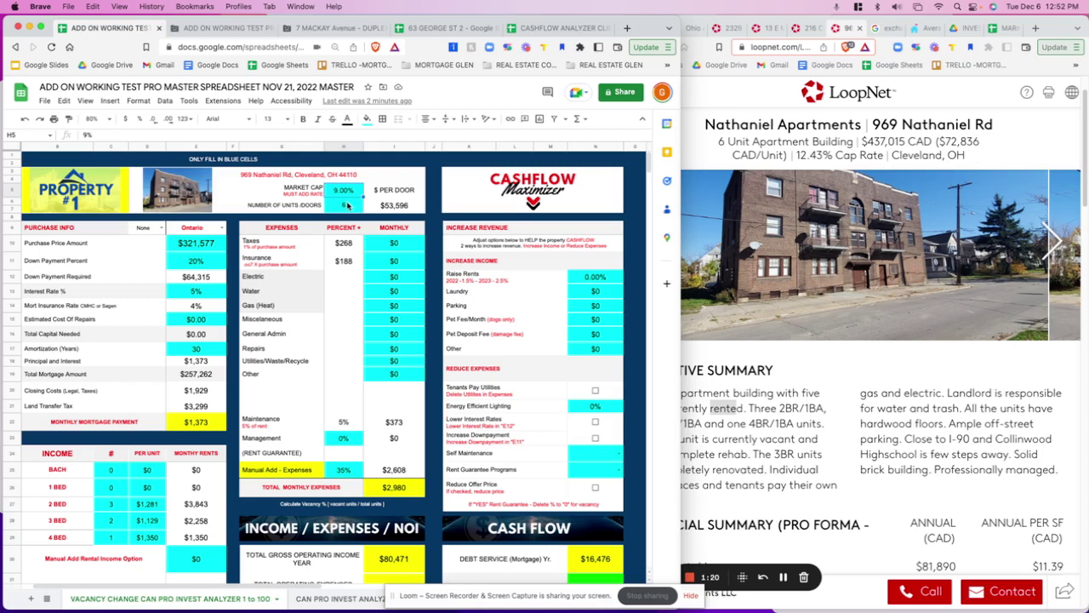
left_click(349, 205)
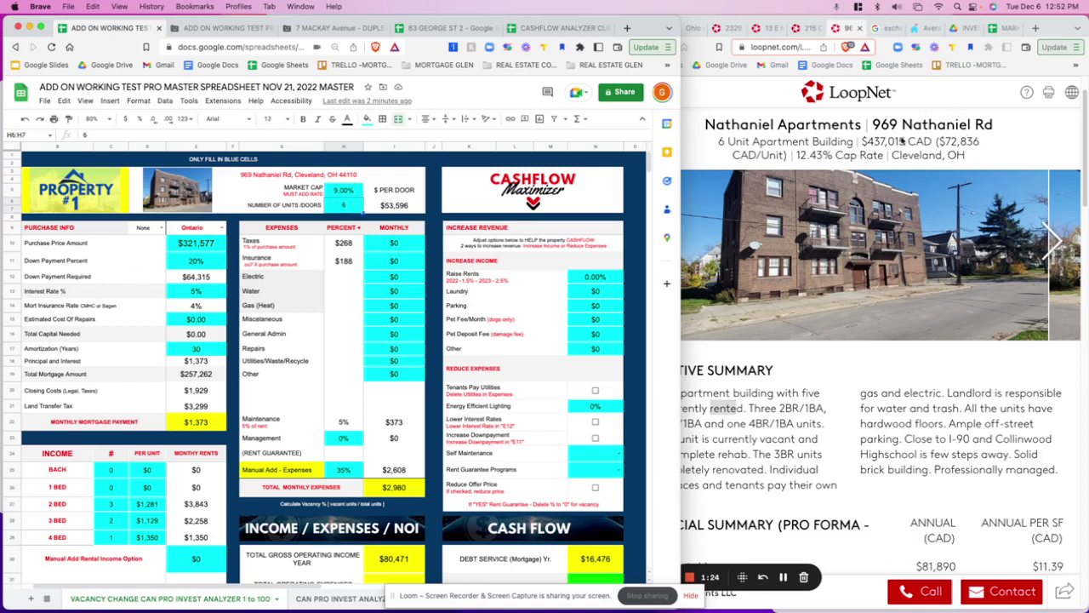
Step: Compare the listing's CAD asking price with its US dollar conversion in the Google currency converter
left_click(885, 141)
left_click_drag(864, 141, 933, 143)
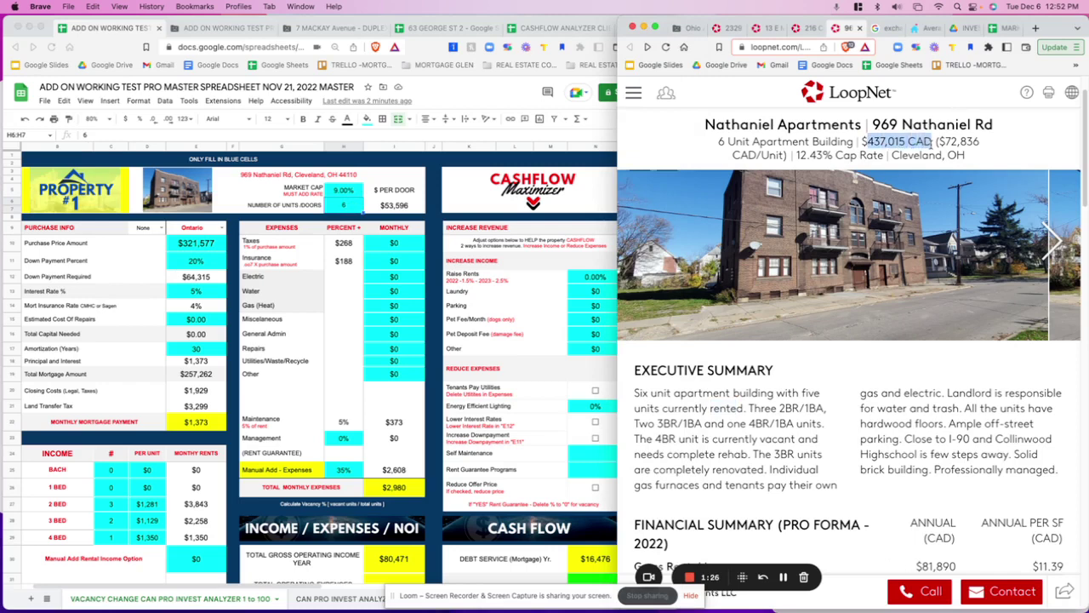
left_click(199, 246)
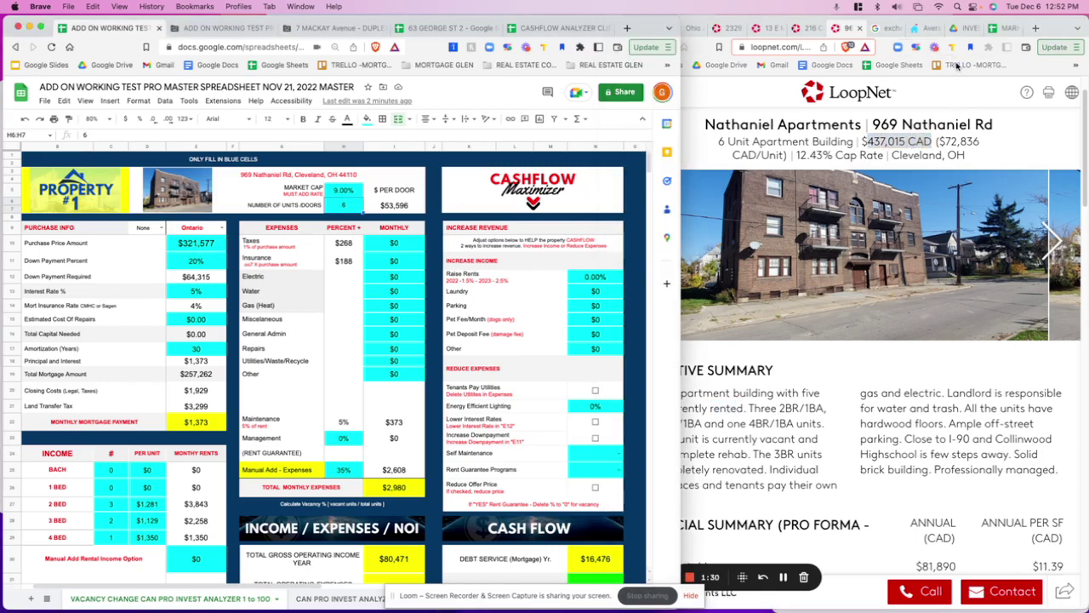
left_click(878, 30)
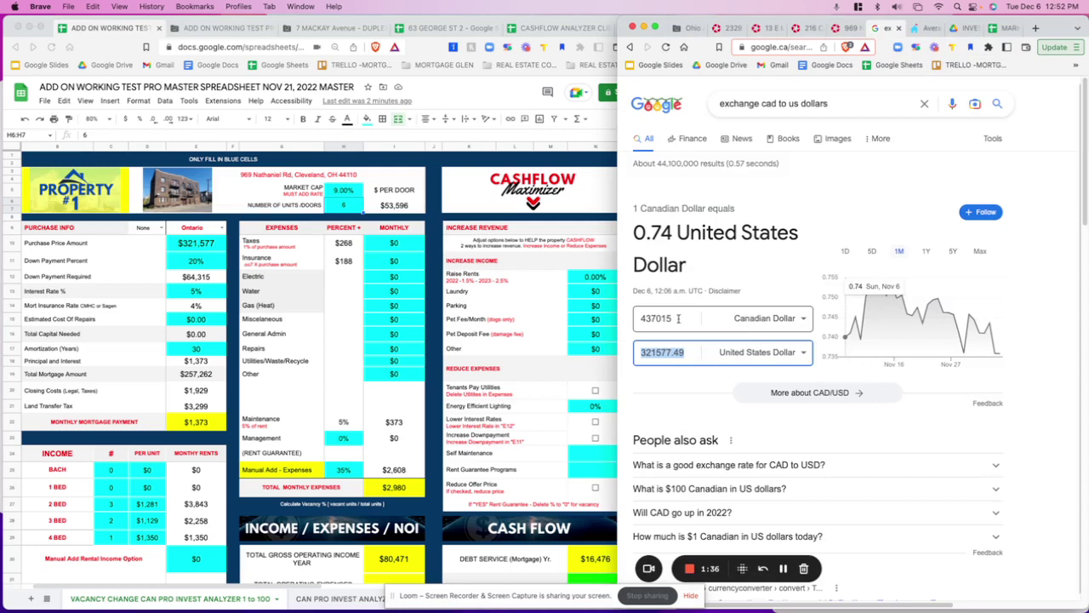
left_click(678, 317)
left_click(683, 354)
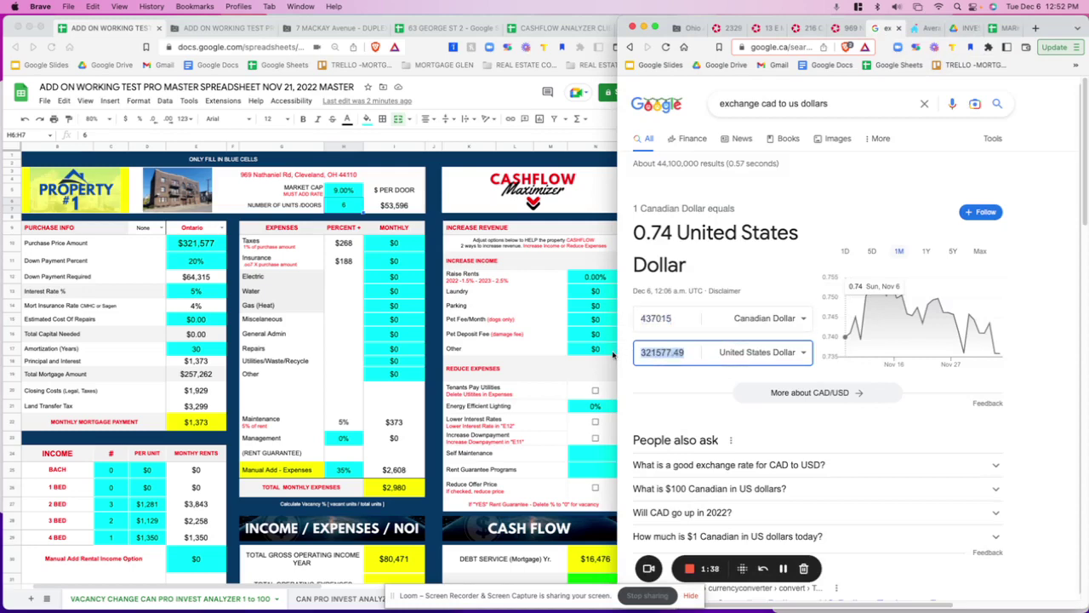
Step: Review the purchase price, down payment percent and interest rate in the analyzer's purchase info
left_click(185, 247)
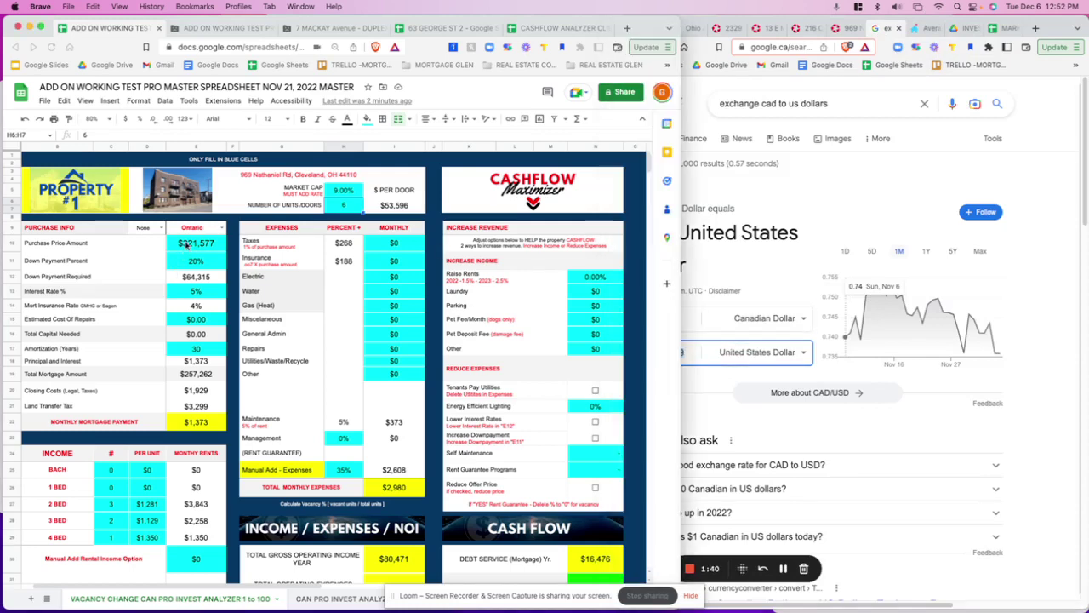
left_click(195, 262)
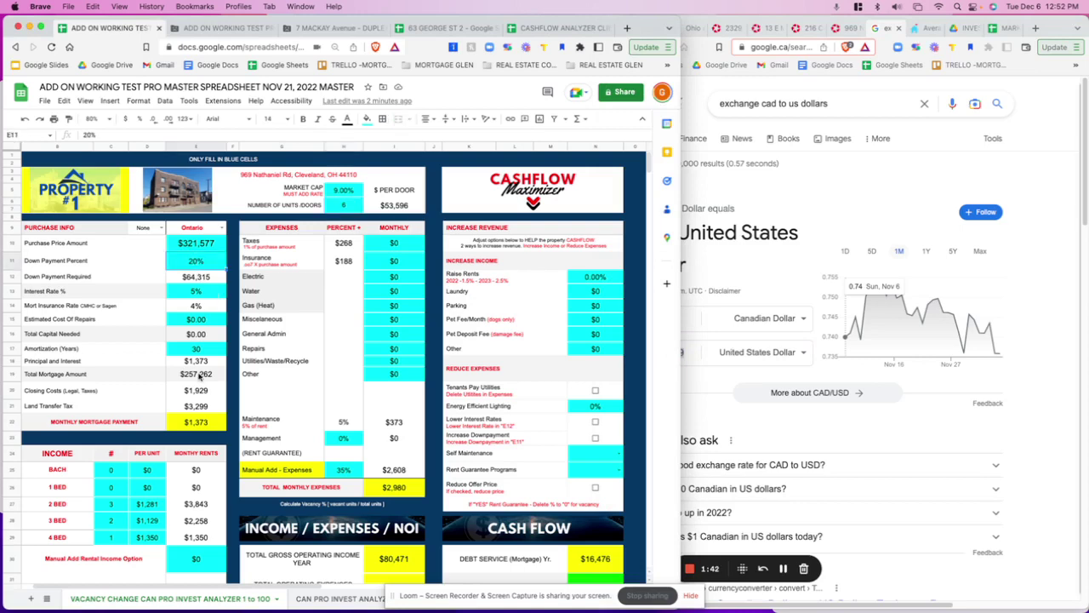
left_click(198, 291)
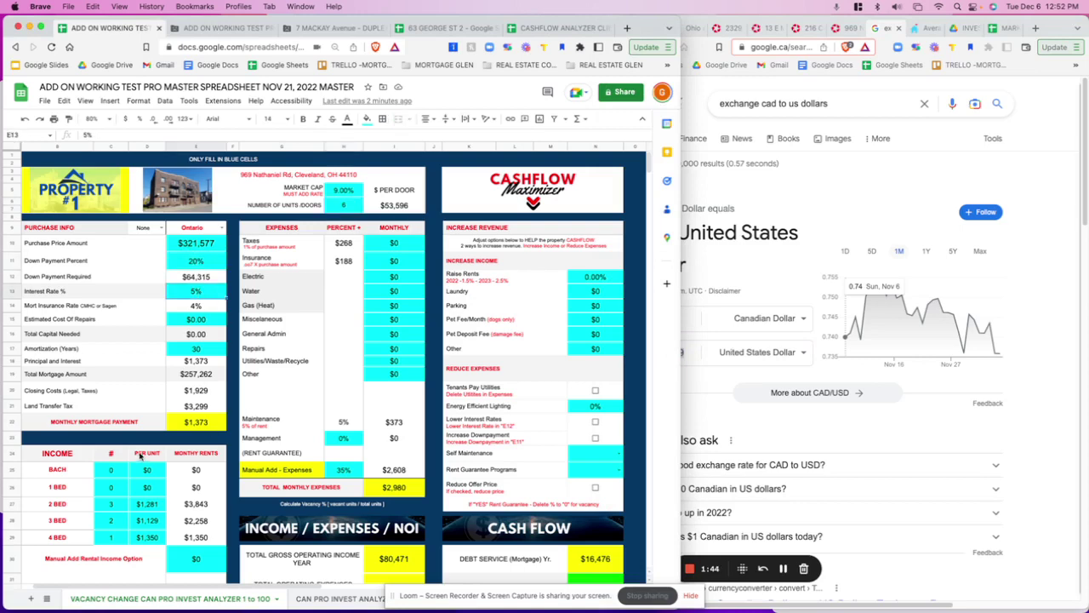
scroll(141, 455, "down", 5)
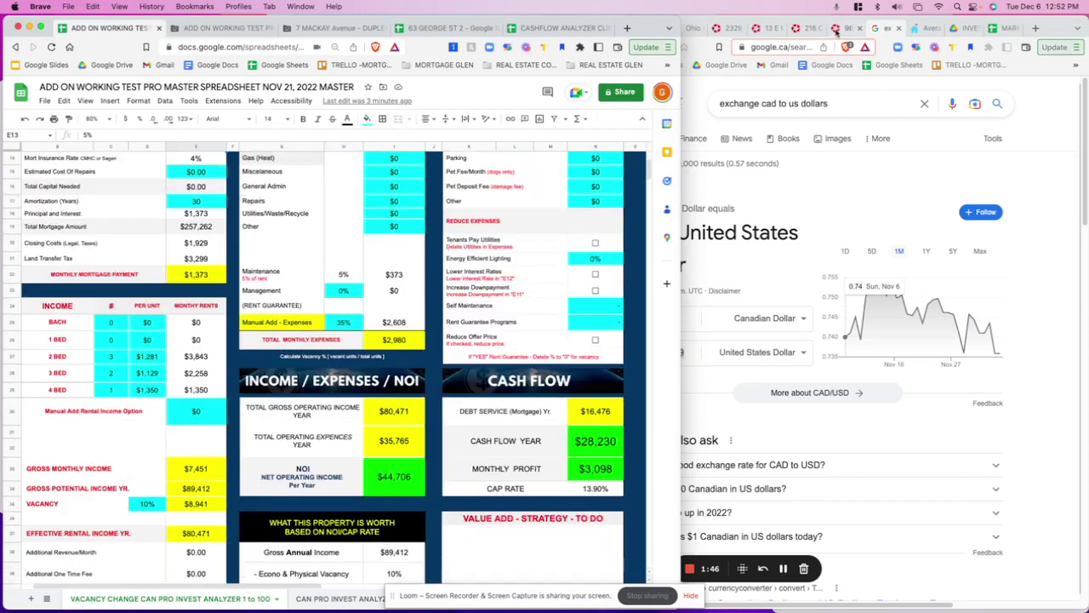
Step: Highlight the 2BR, 3BR and 4BR unit mix and the 4BR unit's vacancy and rehab note in the LoopNet listing
left_click(837, 30)
left_click(839, 29)
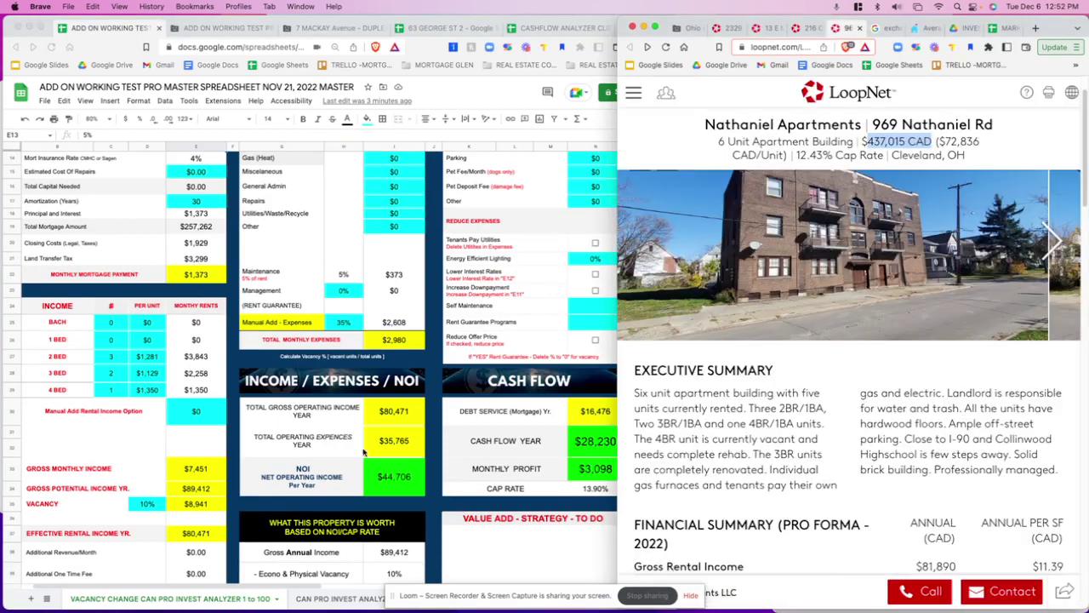
left_click(769, 408)
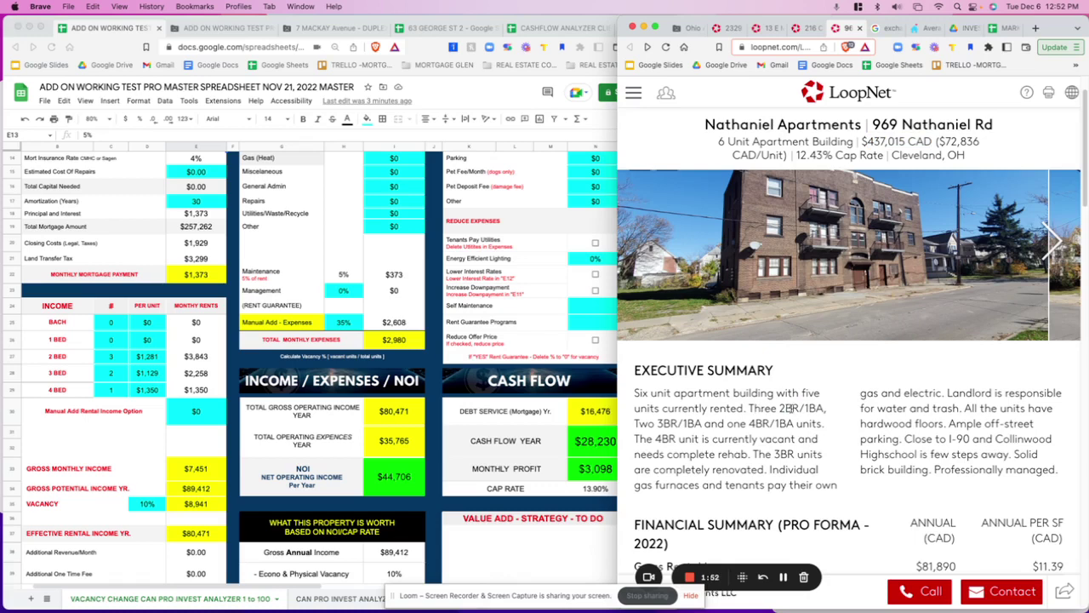
left_click_drag(750, 409, 820, 408)
left_click_drag(634, 423, 799, 426)
left_click_drag(649, 438, 744, 452)
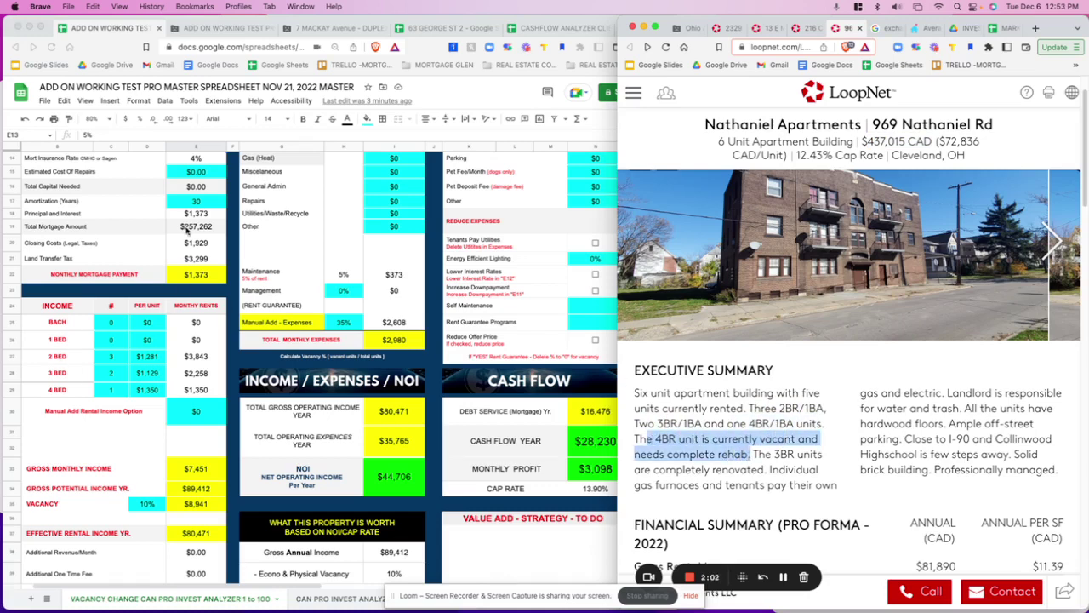
Step: Set the Estimated Cost Of Repairs in the analyzer's purchase info to $5,000
scroll(170, 237, "up", 1)
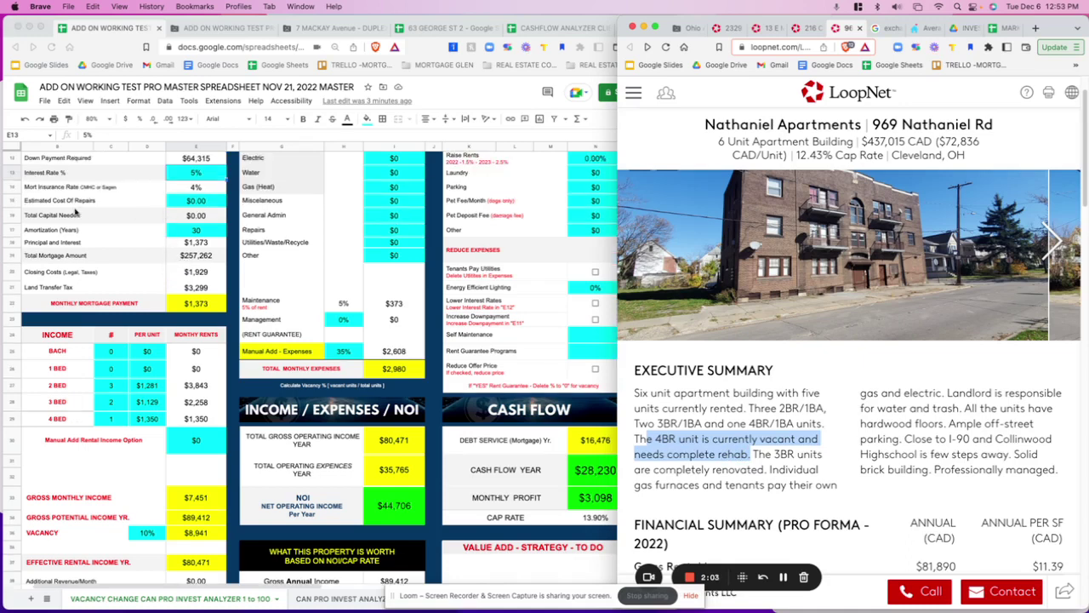
left_click(205, 205)
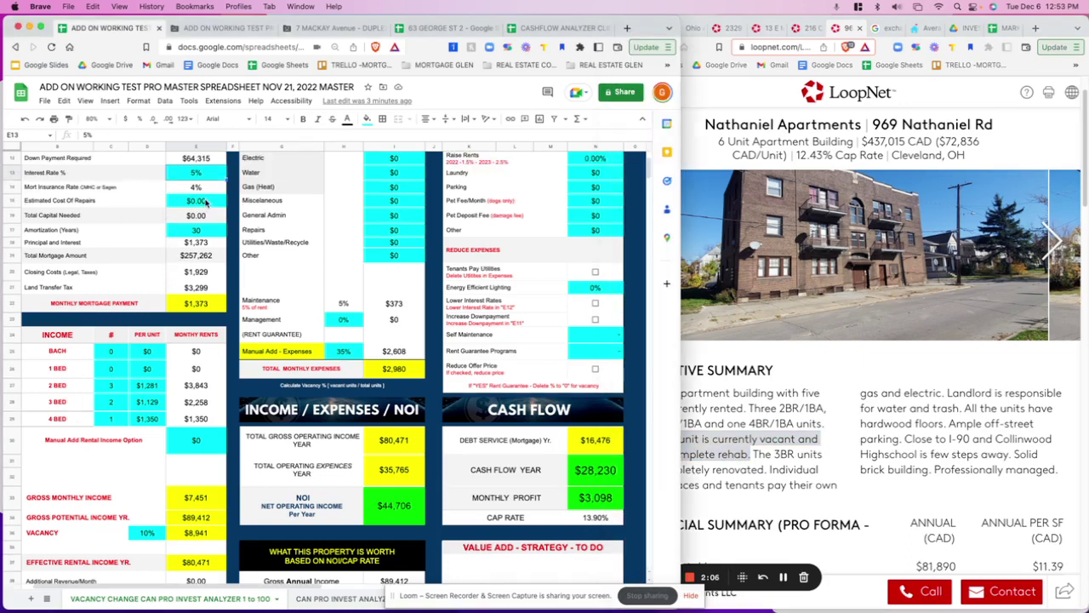
key("Down")
key("Down")
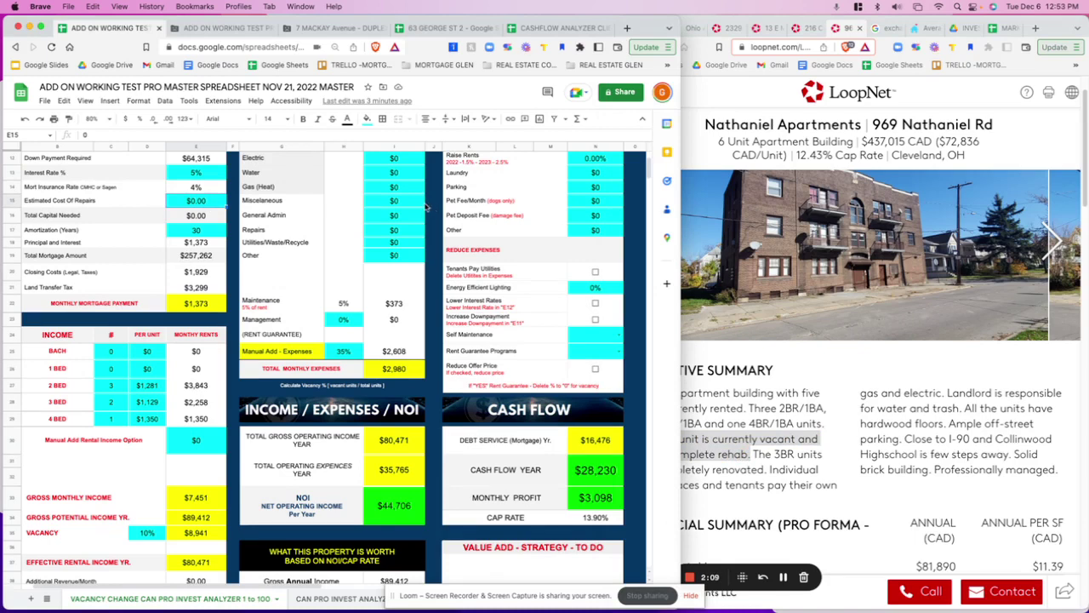
type("5000")
Step: Check the 2 BED unit count and rent against Zumper's Cleveland market summary for 2 Beds
left_click(140, 387)
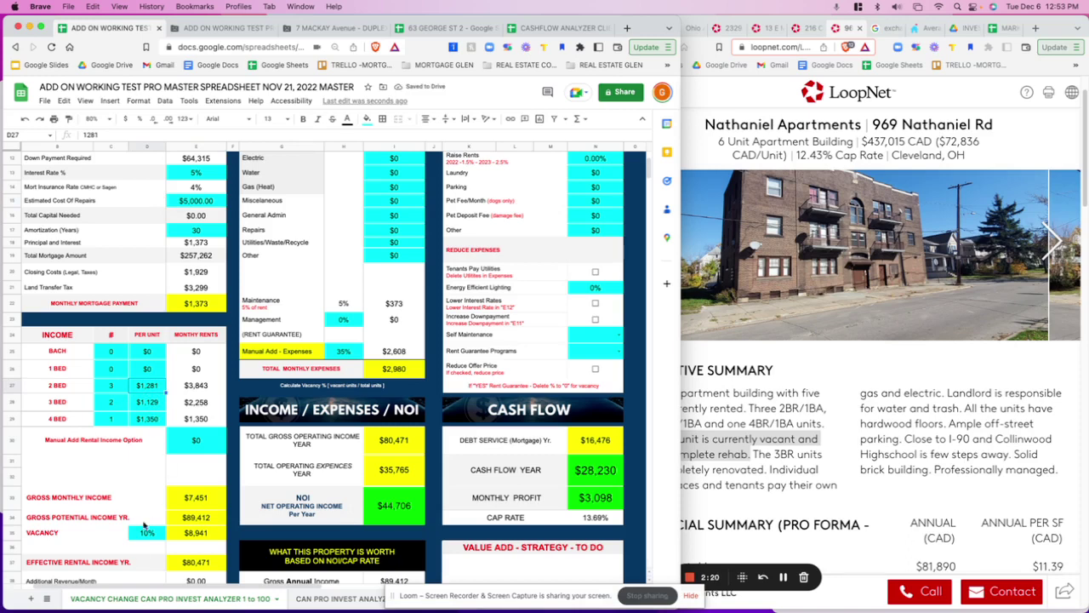
left_click(114, 391)
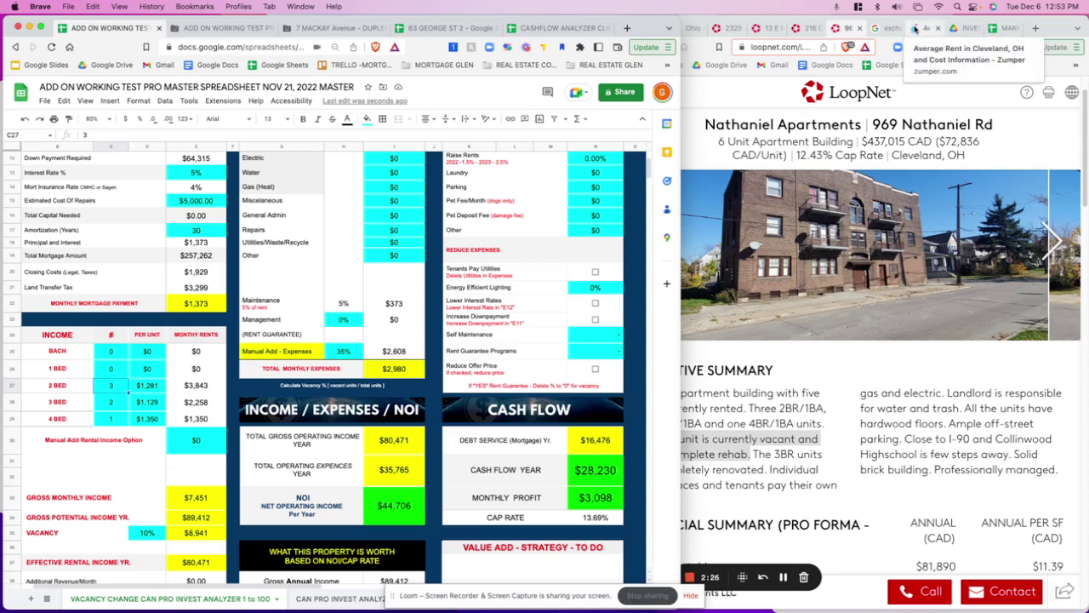
left_click(919, 31)
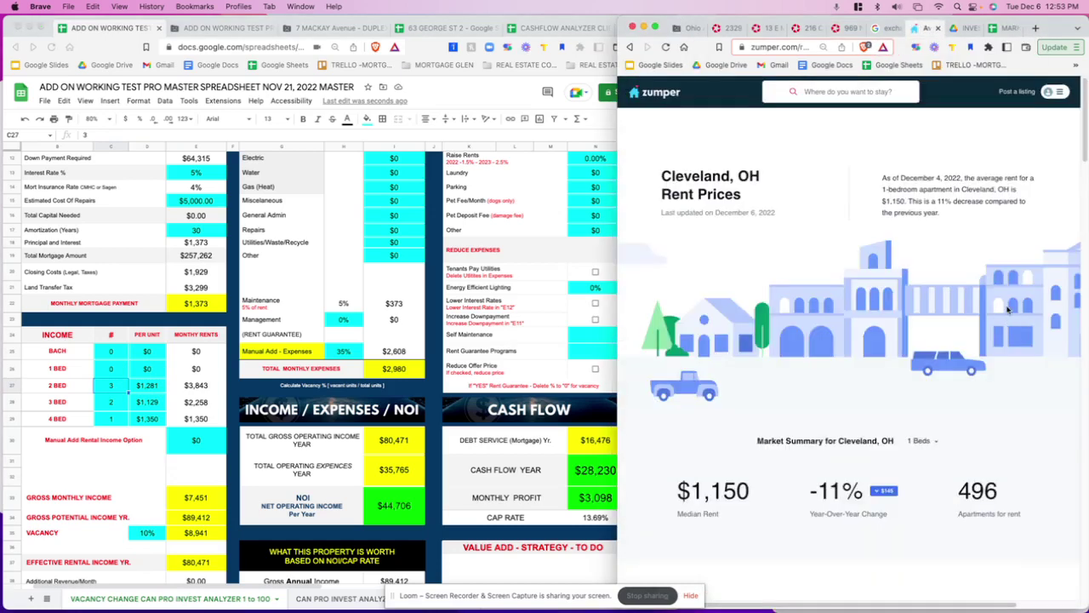
left_click(930, 456)
left_click(926, 454)
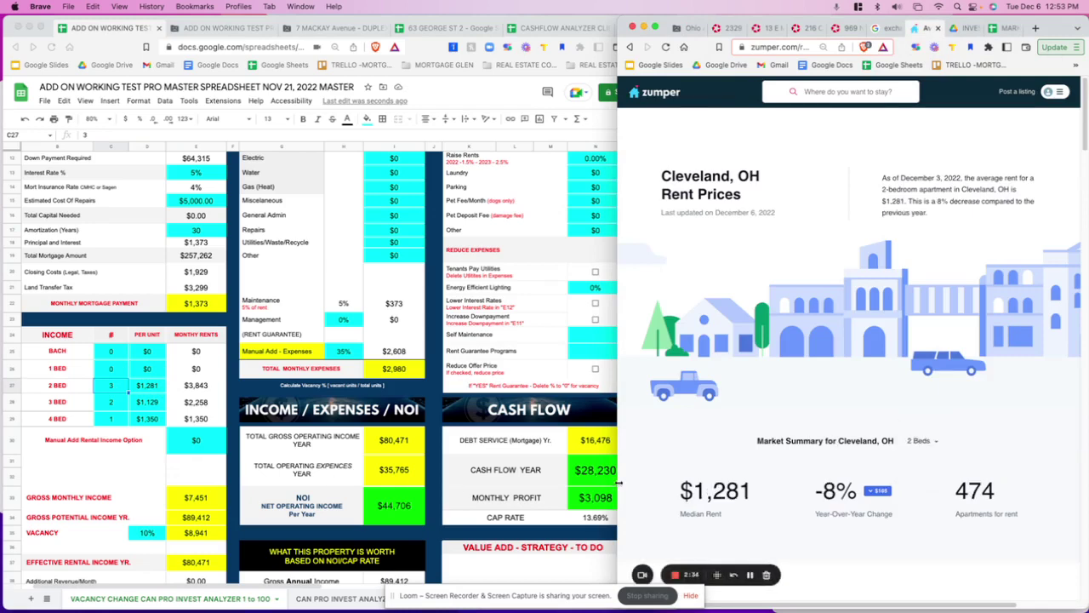
Step: Review the analyzer's income section, including the 2 BED units, gross income, vacancy and operating income figures
left_click(110, 386)
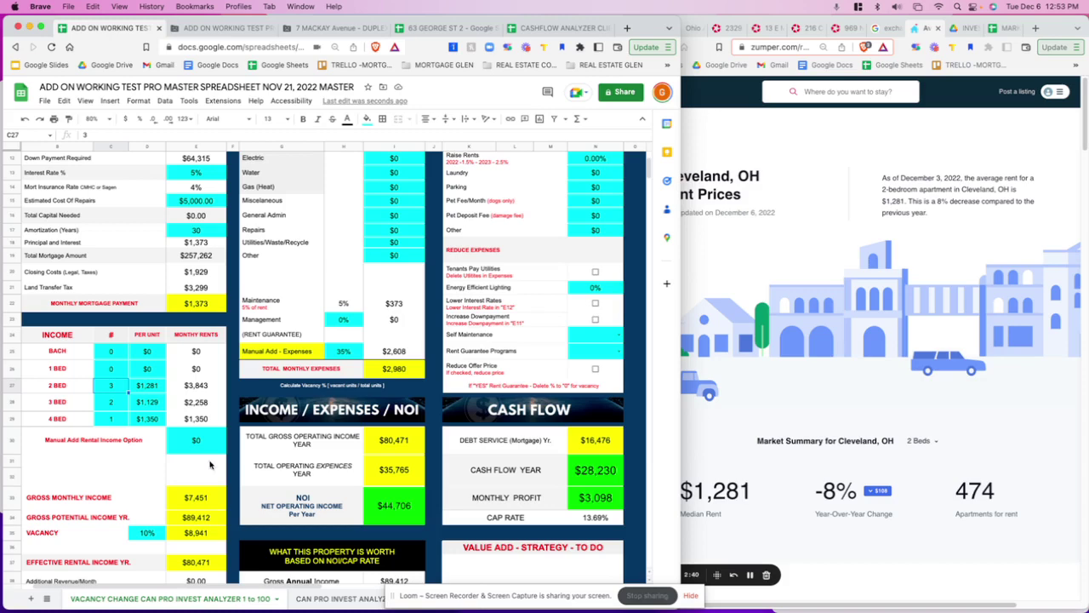
scroll(198, 532, "down", 2)
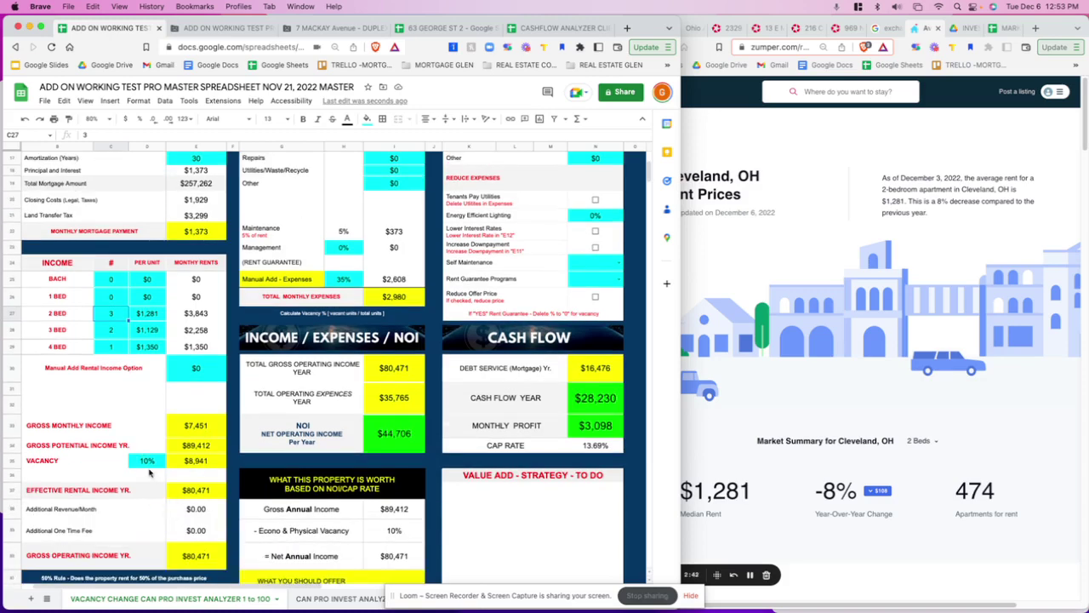
scroll(204, 476, "down", 1)
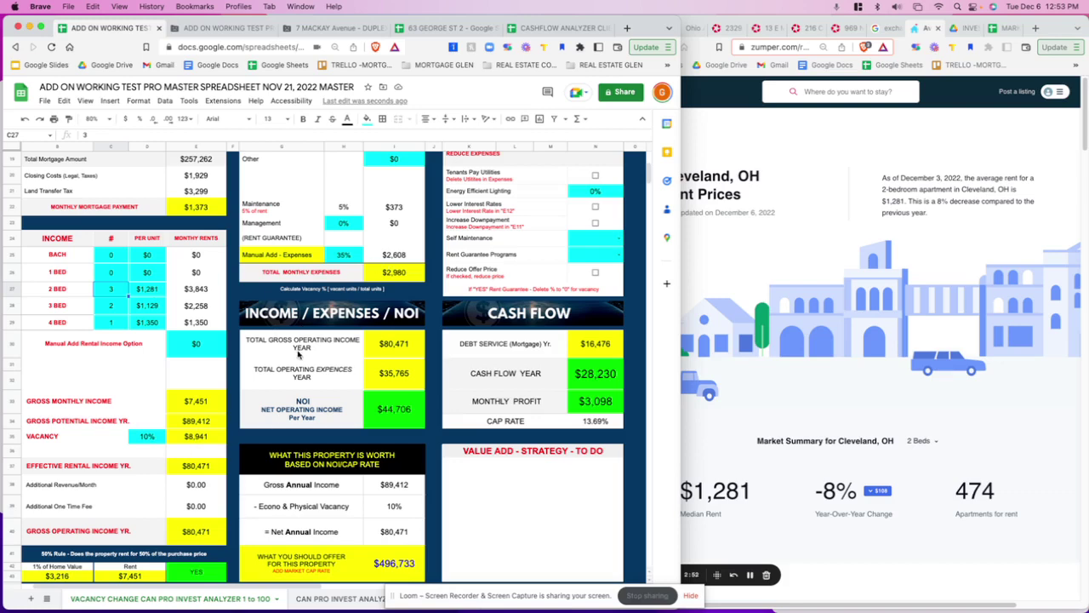
scroll(302, 374, "up", 3)
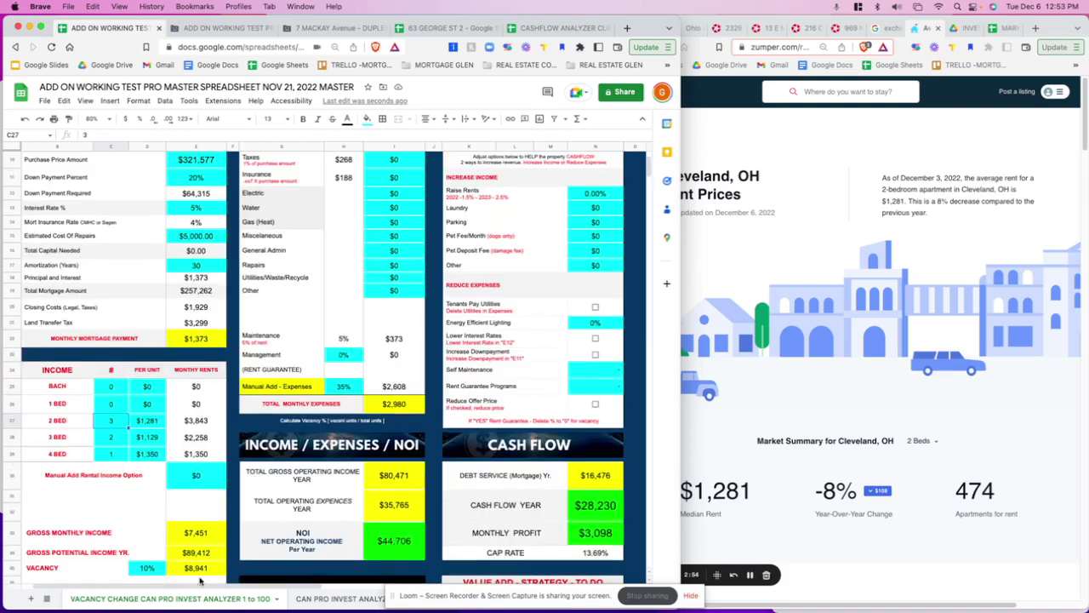
Step: Check the vacancy amount in the analyzer's income section and the Taxes figure in its expenses section
left_click(196, 533)
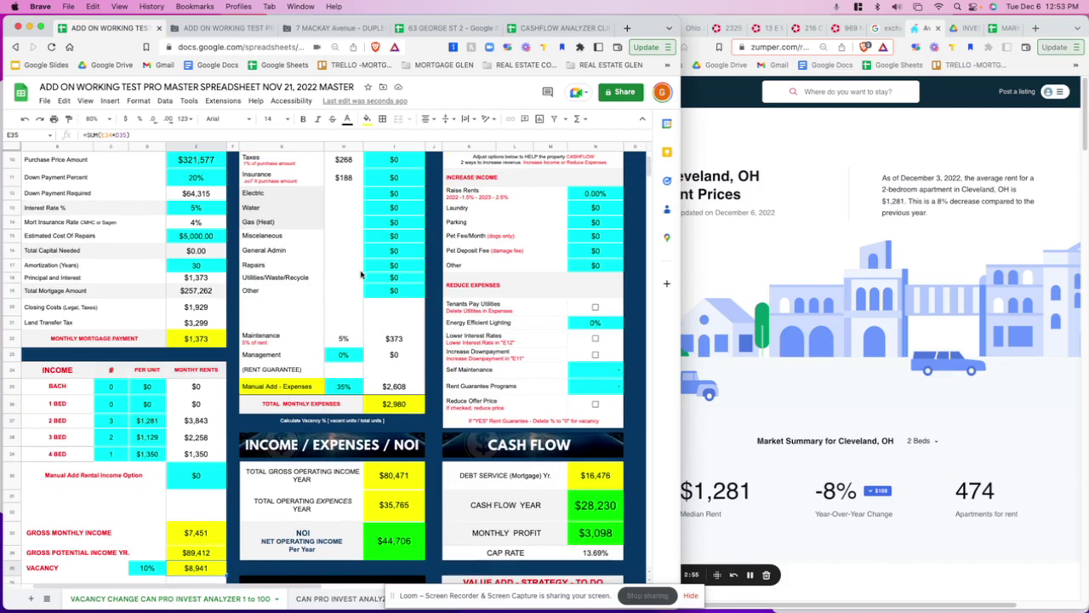
scroll(380, 255, "up", 2)
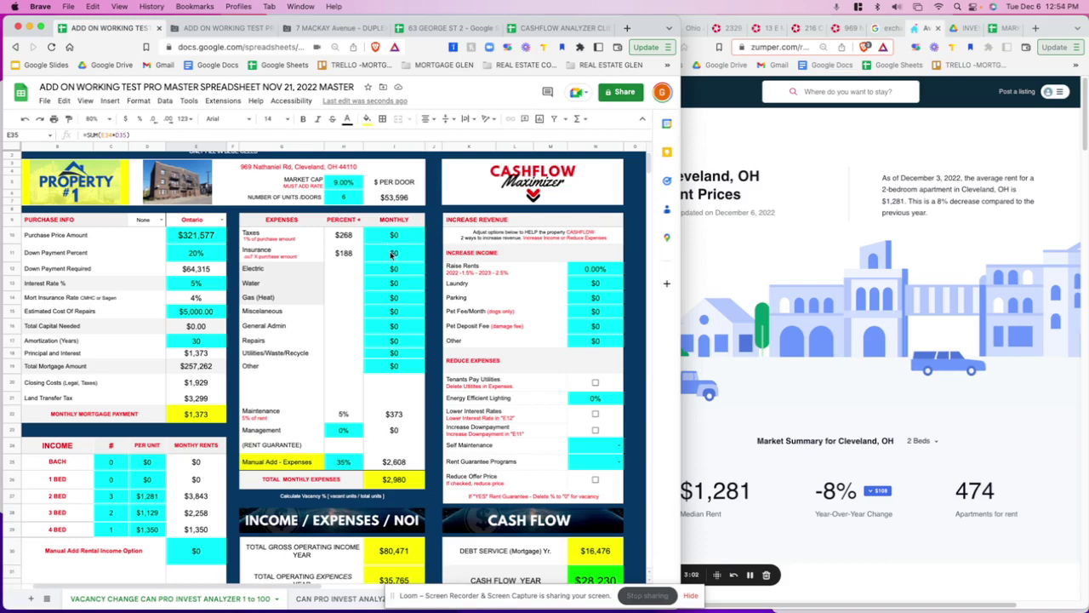
left_click(347, 241)
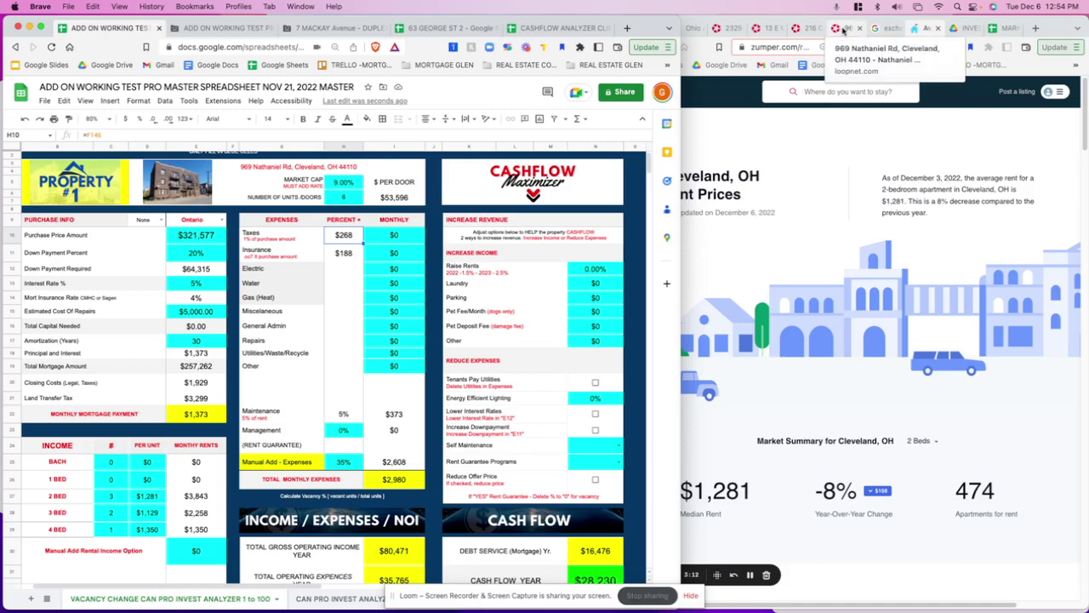
Step: Switch to the Nathaniel Apartments listing on LoopNet and highlight the executive summary's note about individual furnaces and tenants paying gas and electric
left_click(882, 99)
left_click(847, 28)
scroll(817, 400, "down", 5)
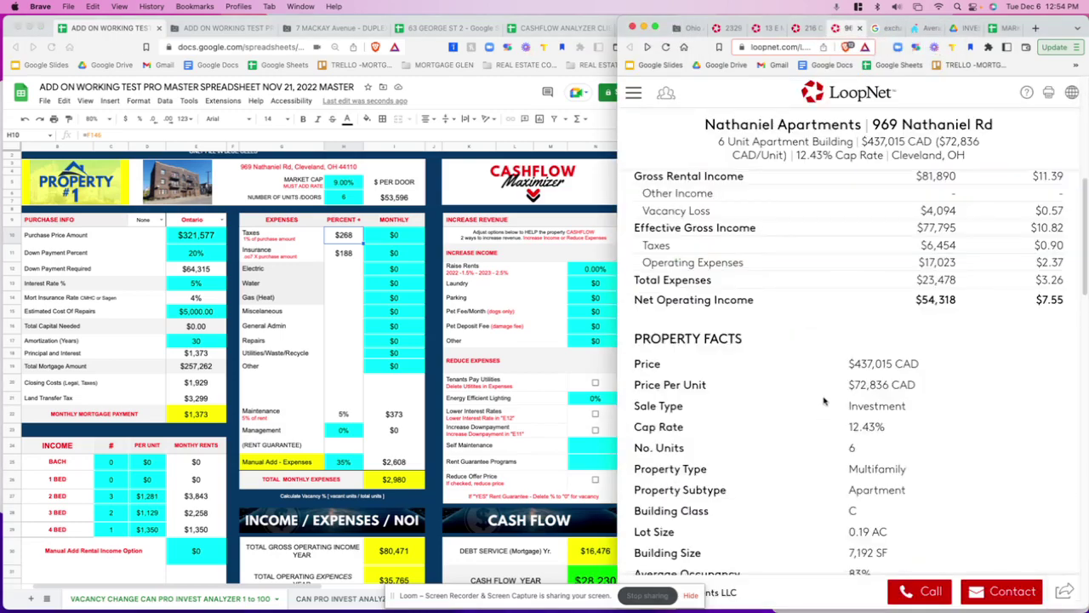
scroll(822, 391, "down", 15)
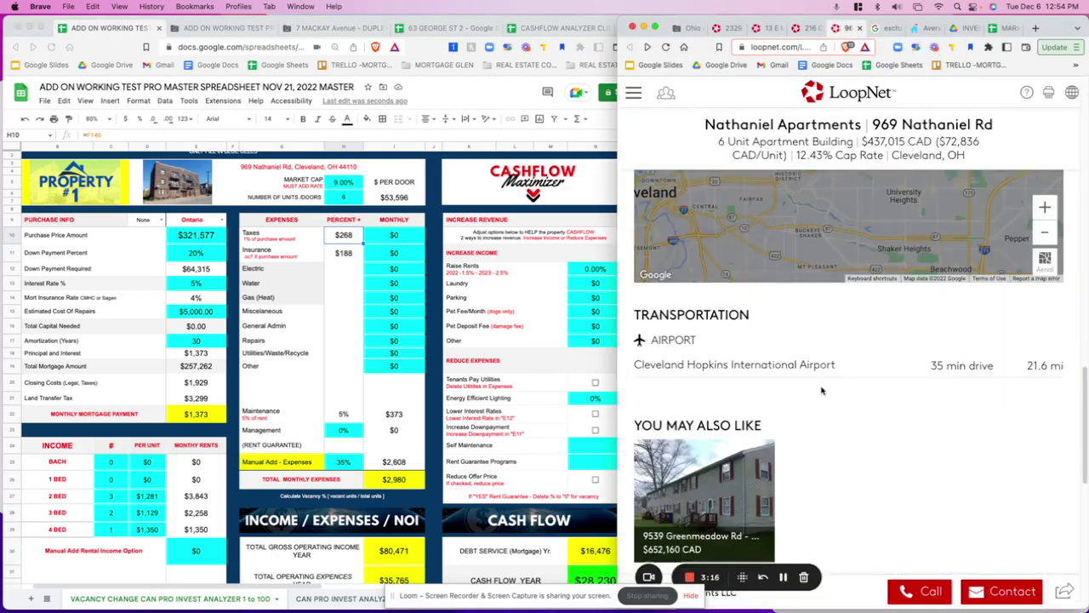
scroll(822, 391, "up", 20)
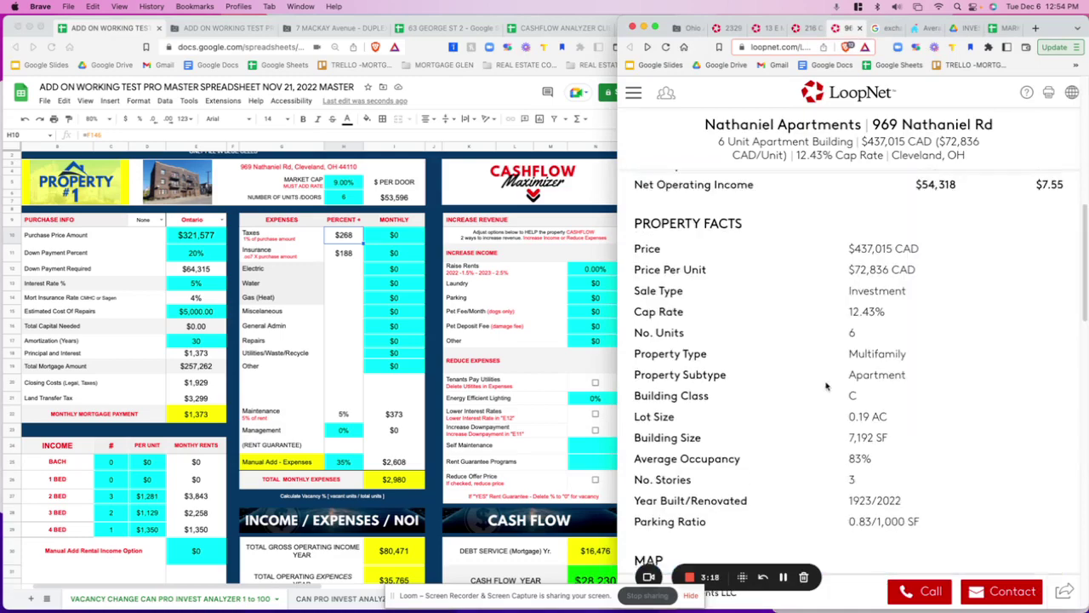
scroll(825, 374, "down", 2)
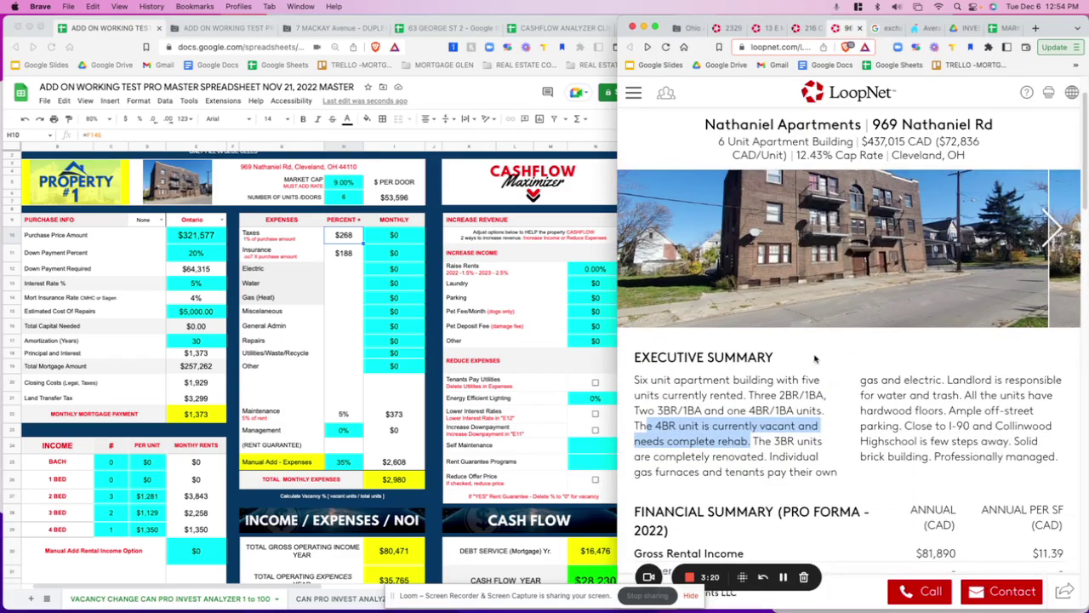
scroll(815, 358, "down", 4)
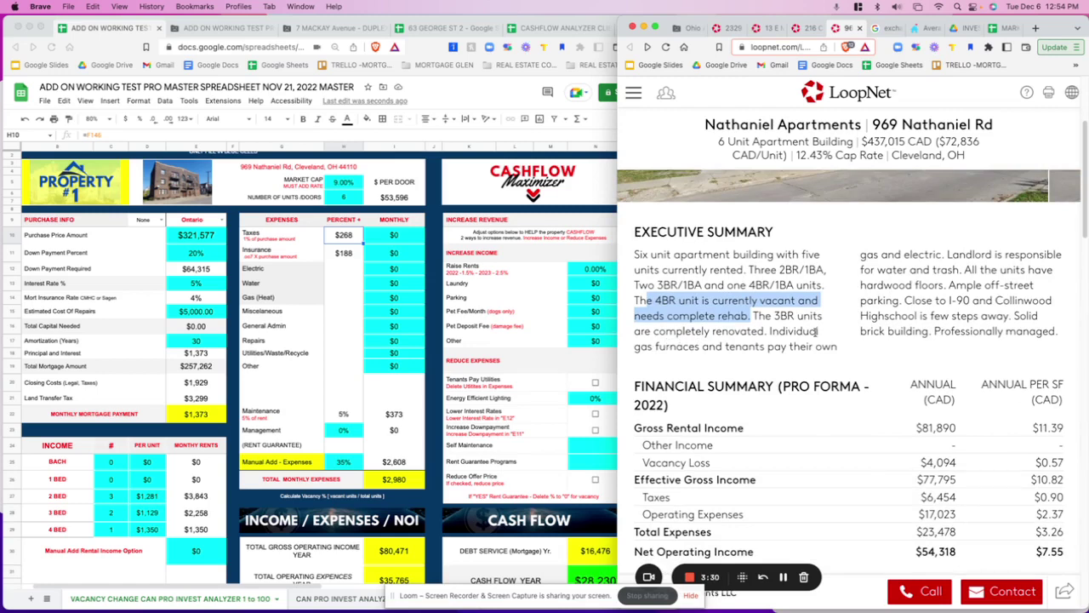
left_click_drag(770, 332, 939, 252)
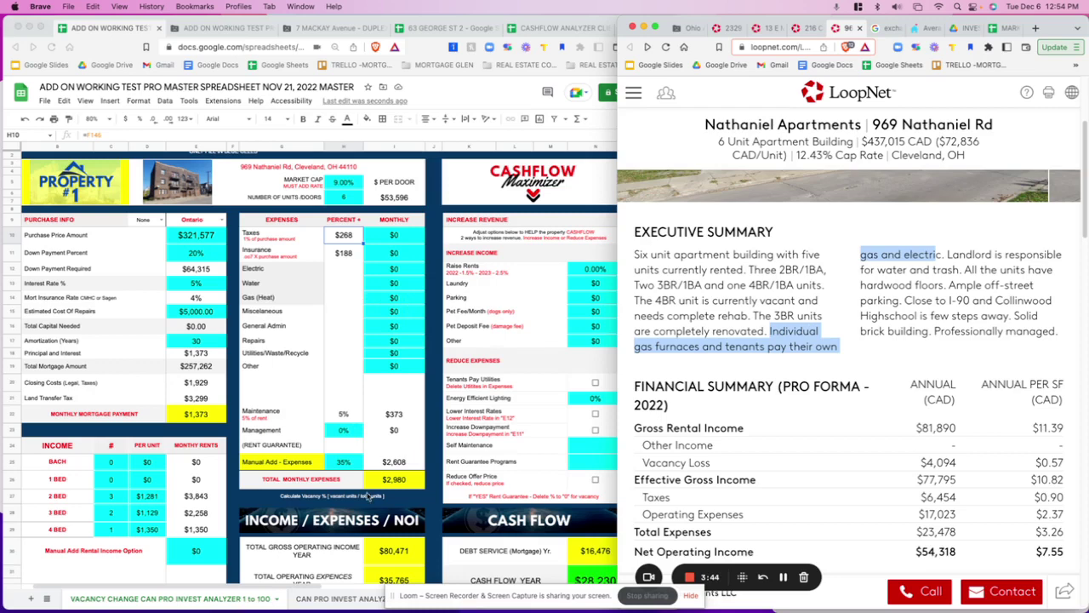
Step: Check the Manual Add - Expenses percentage and the operating expense totals in the analyzer
left_click(344, 466)
left_click(346, 464)
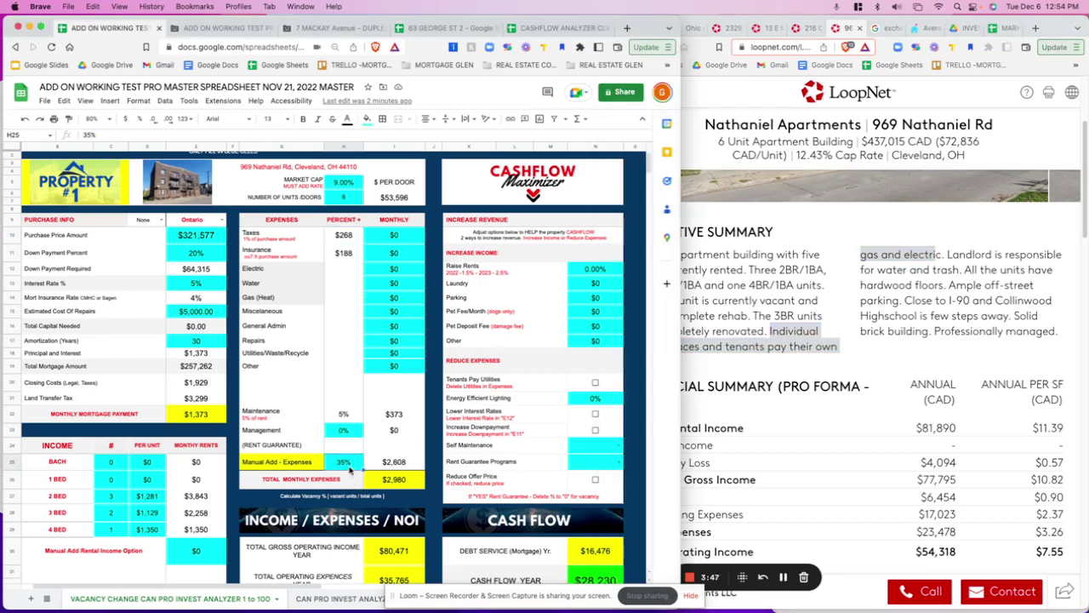
scroll(400, 388, "down", 3)
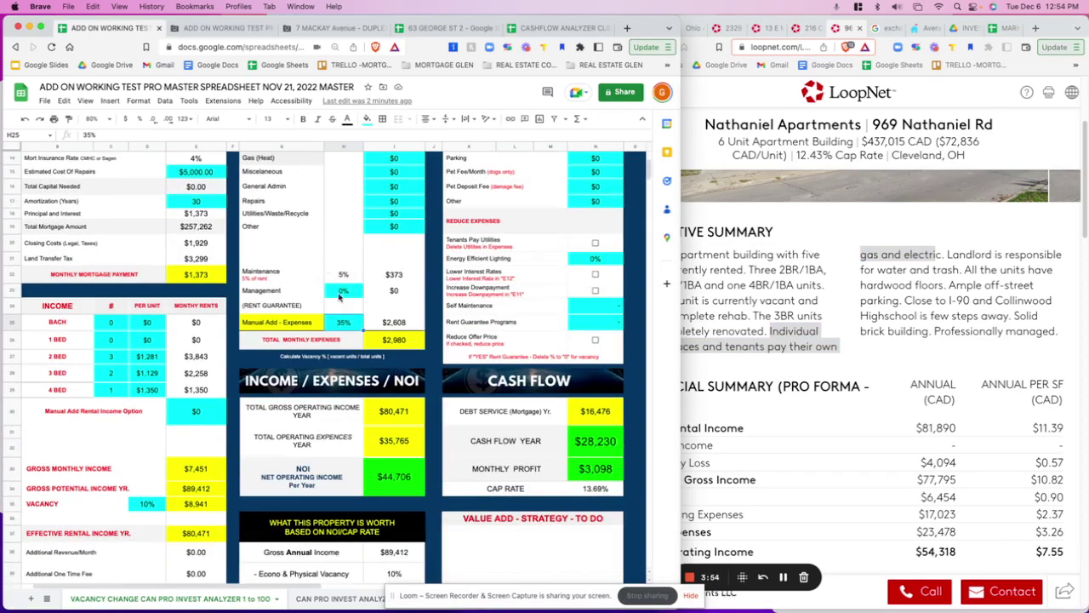
Step: Compare the analyzer's yearly gross operating income with LoopNet's Gross Rental Income, and highlight the Gross Rental Income and Vacancy Loss amounts
left_click(384, 412)
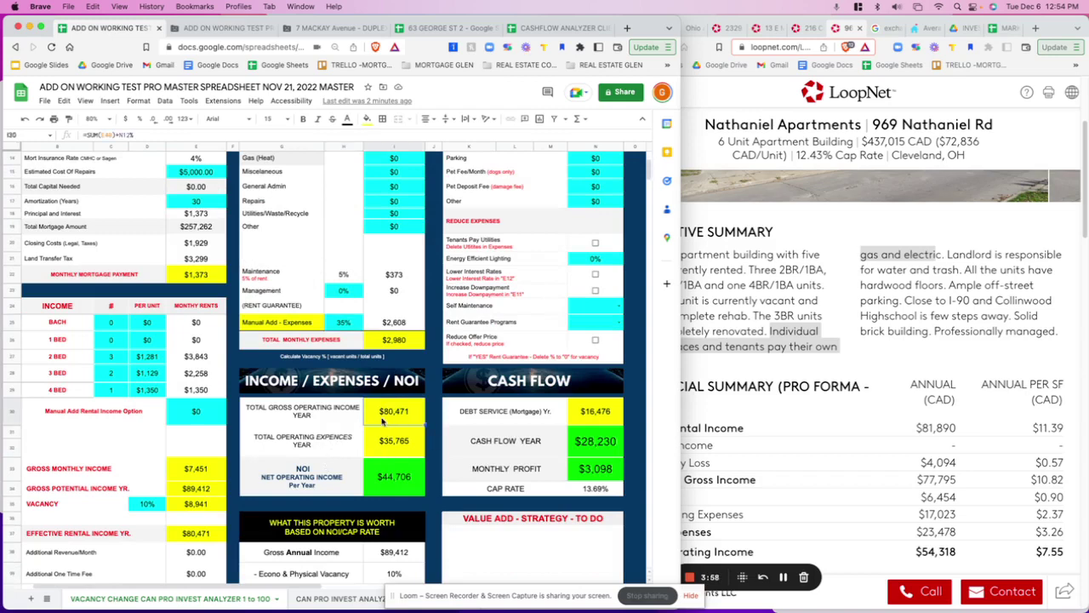
left_click(965, 429)
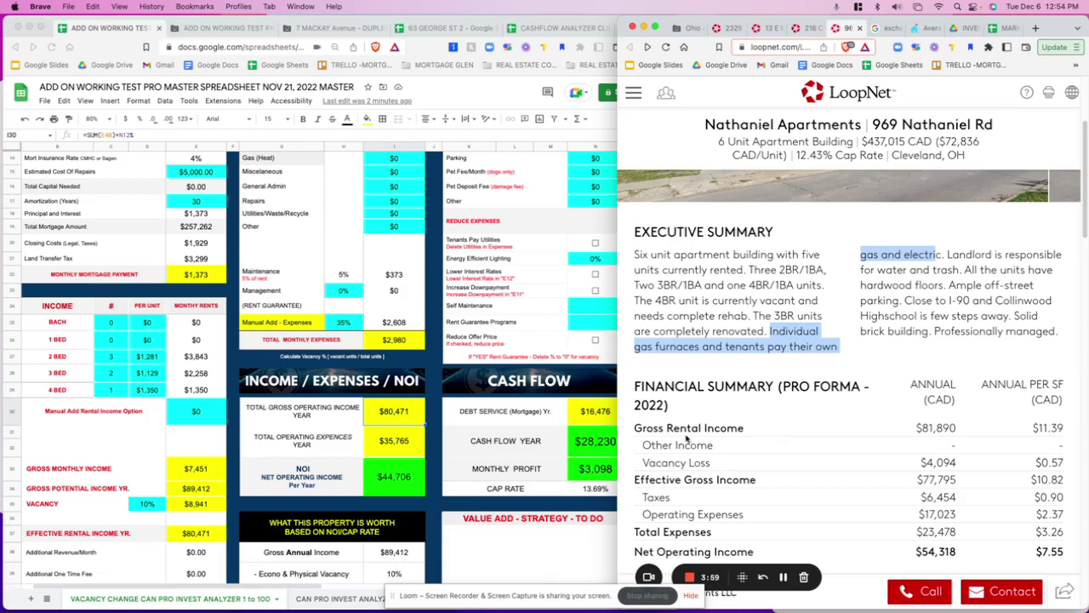
left_click_drag(653, 429, 977, 431)
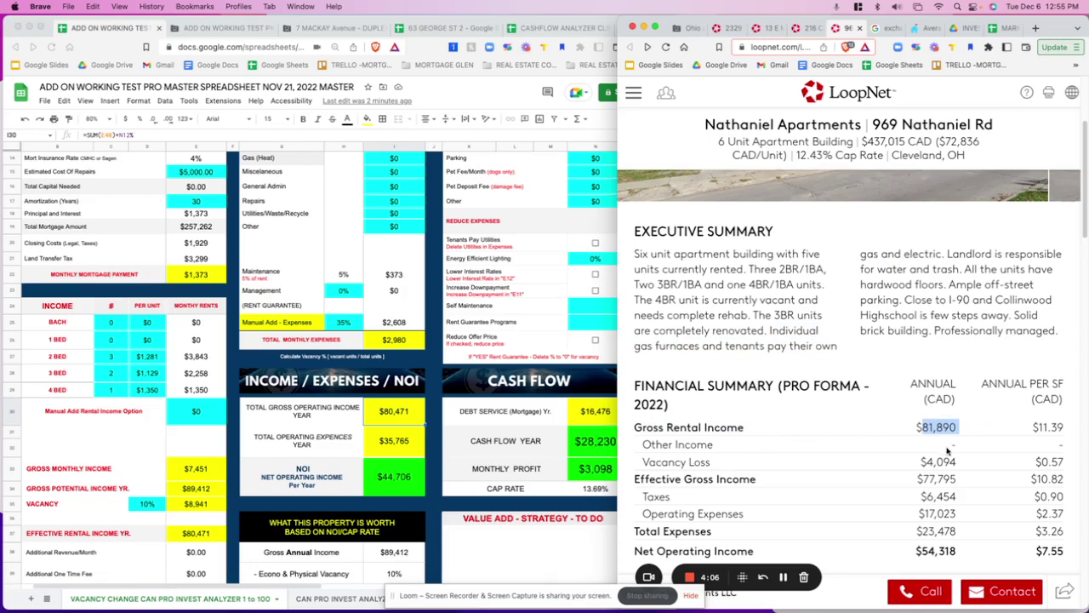
scroll(952, 377, "down", 2)
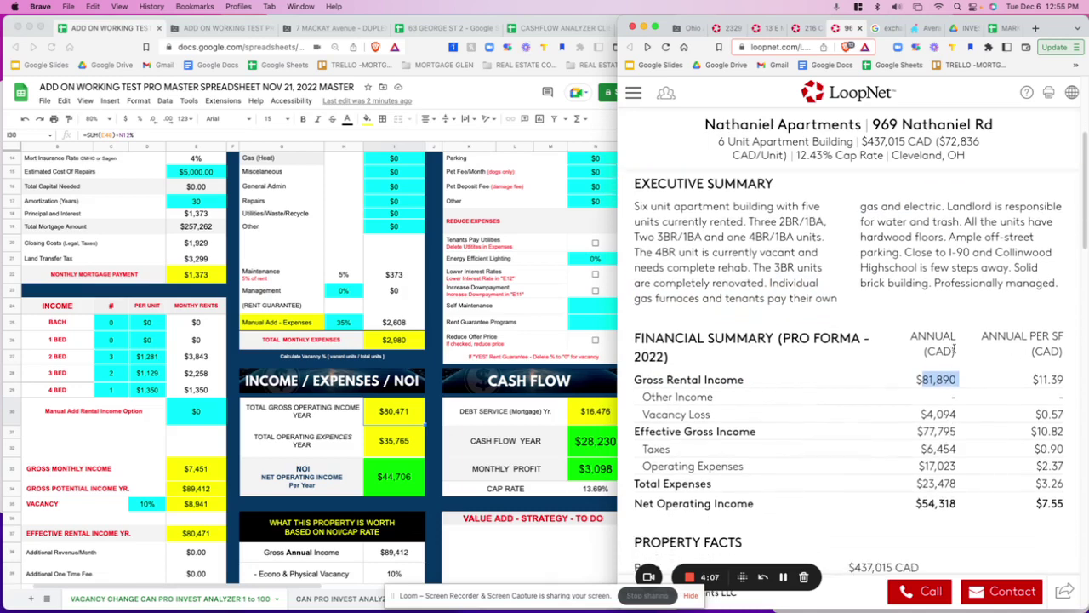
left_click(915, 380)
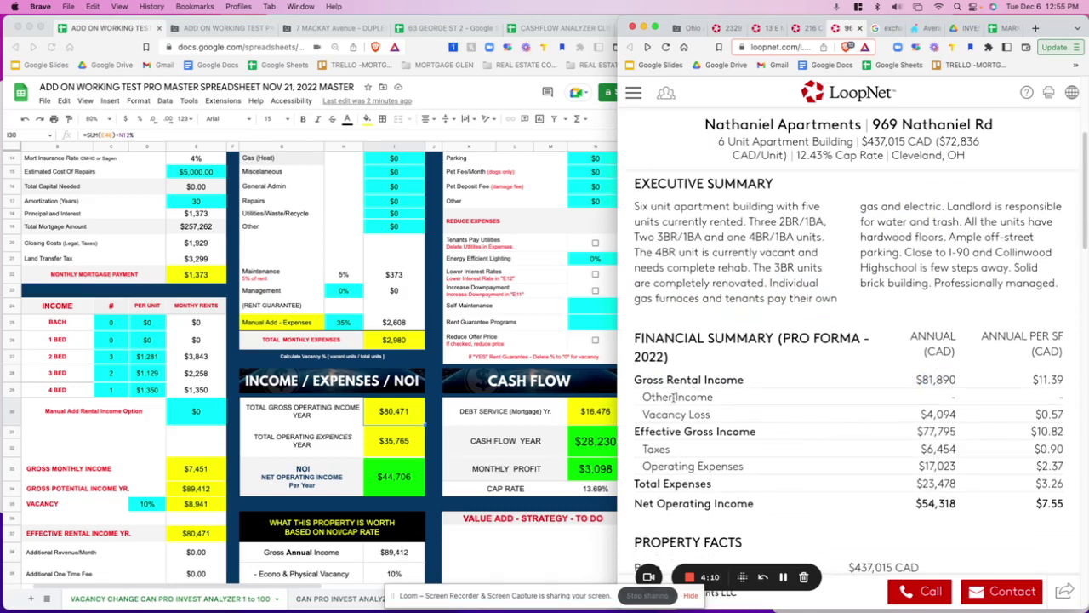
left_click_drag(919, 415, 959, 417)
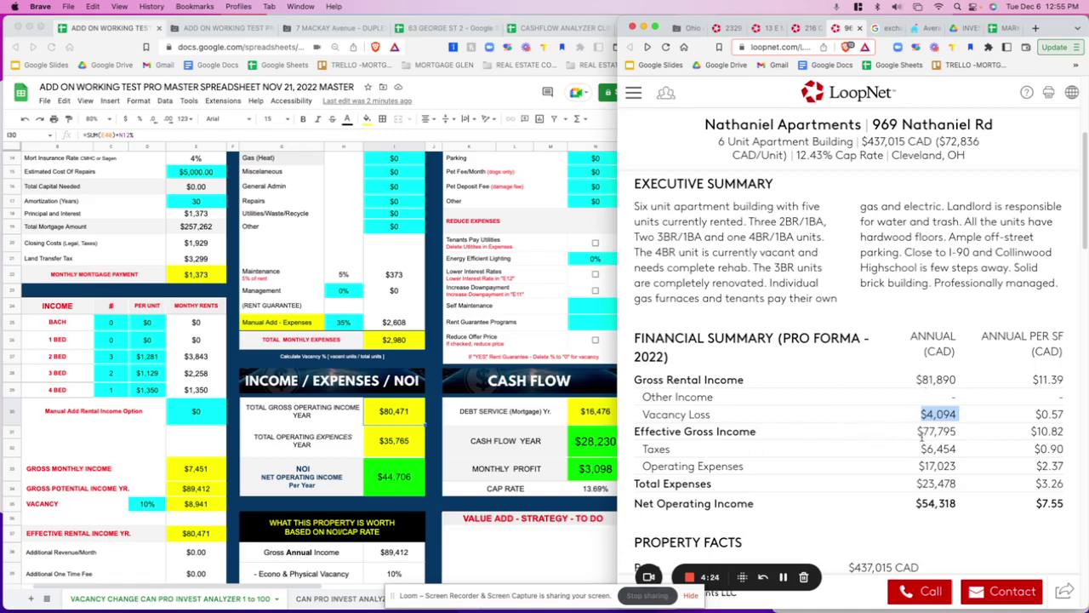
Step: Compare the Real Estate Taxes total in the analyzer's Rules of Thumb table with the annual Taxes in LoopNet's financial summary
scroll(131, 468, "down", 2)
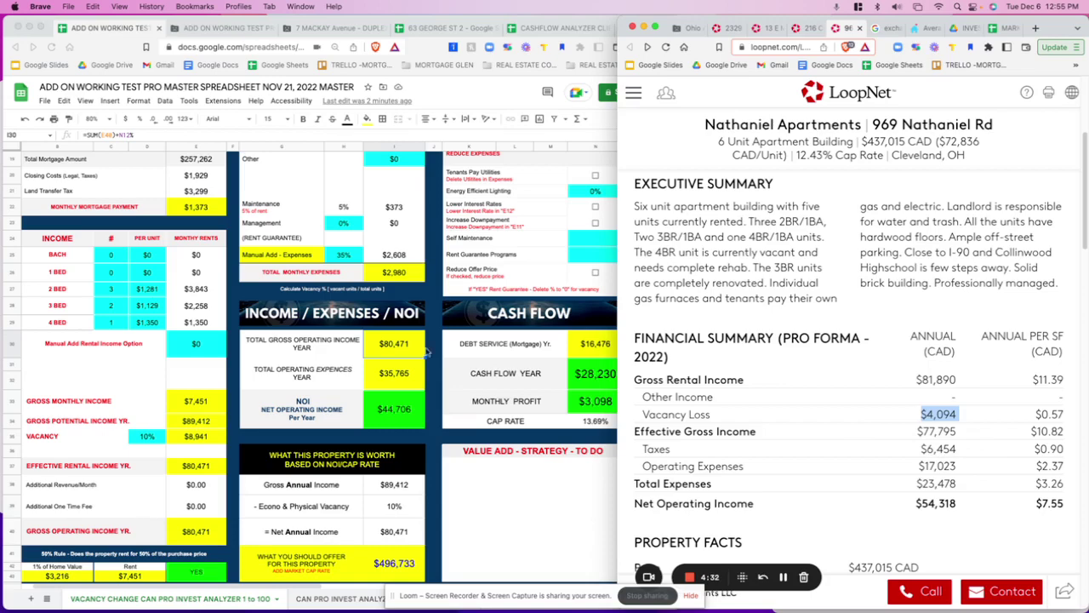
scroll(403, 270, "up", 6)
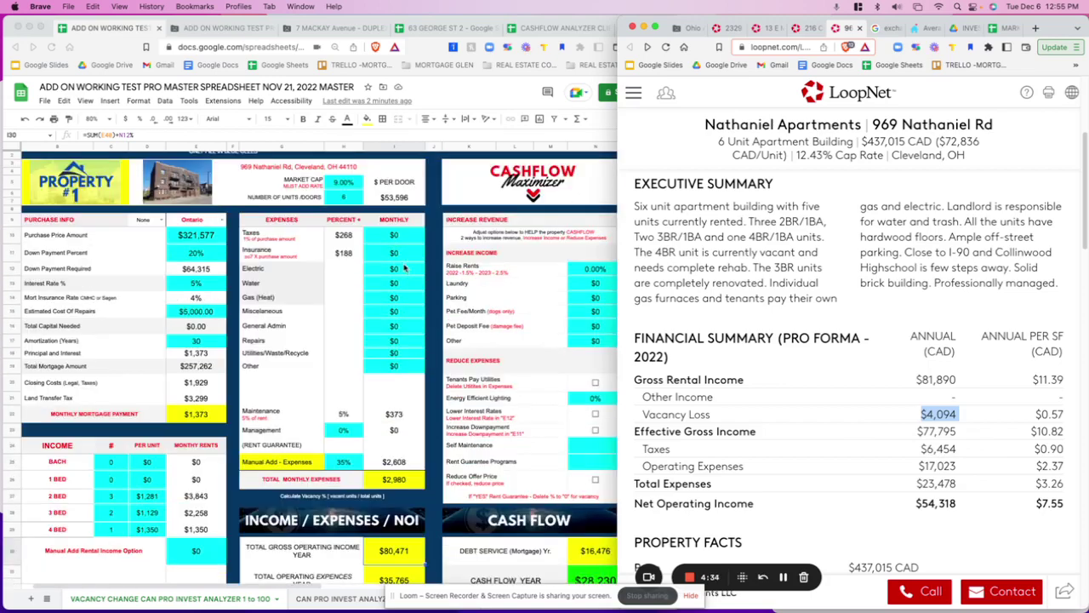
scroll(386, 264, "down", 9)
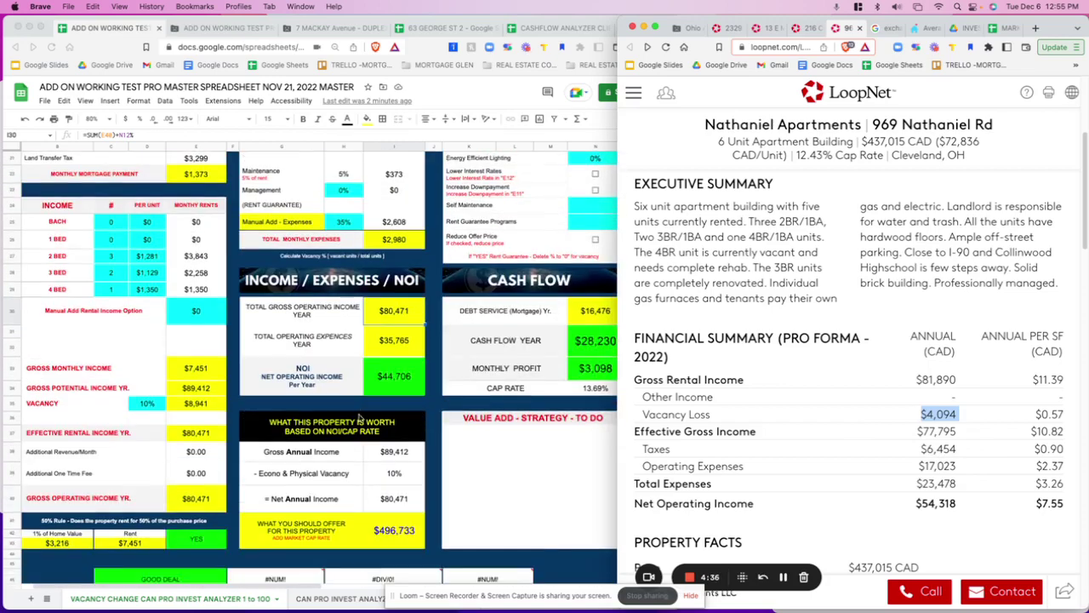
scroll(341, 400, "down", 20)
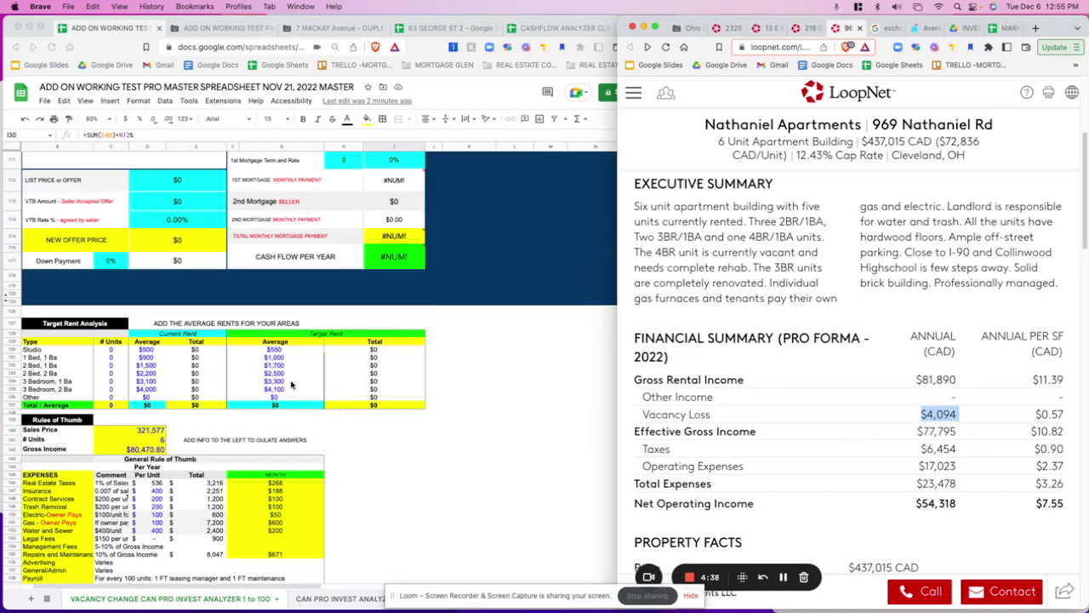
scroll(245, 375, "up", 9)
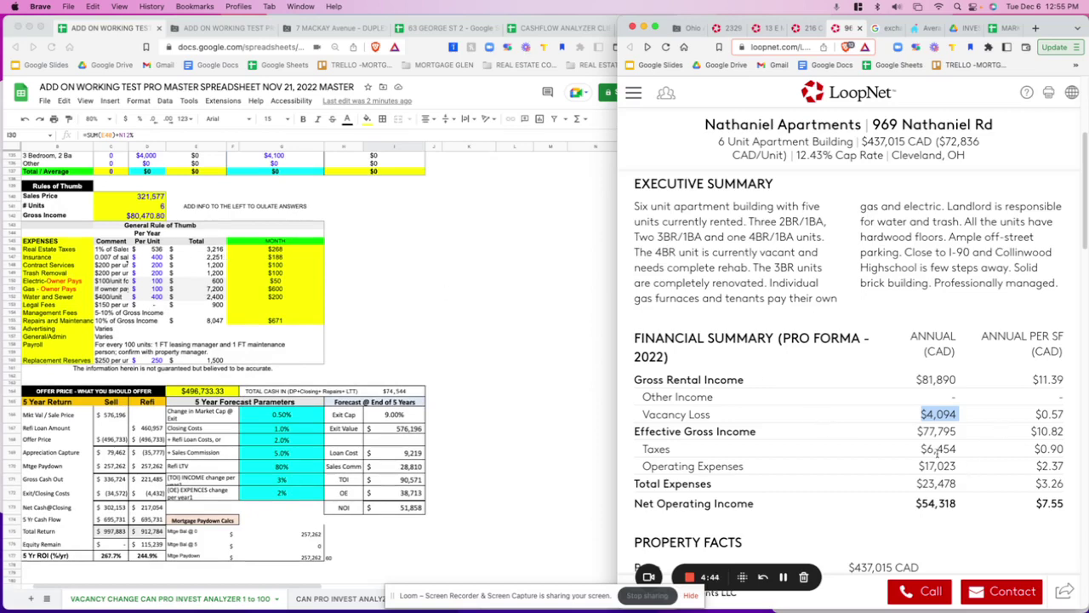
left_click_drag(936, 463, 949, 451)
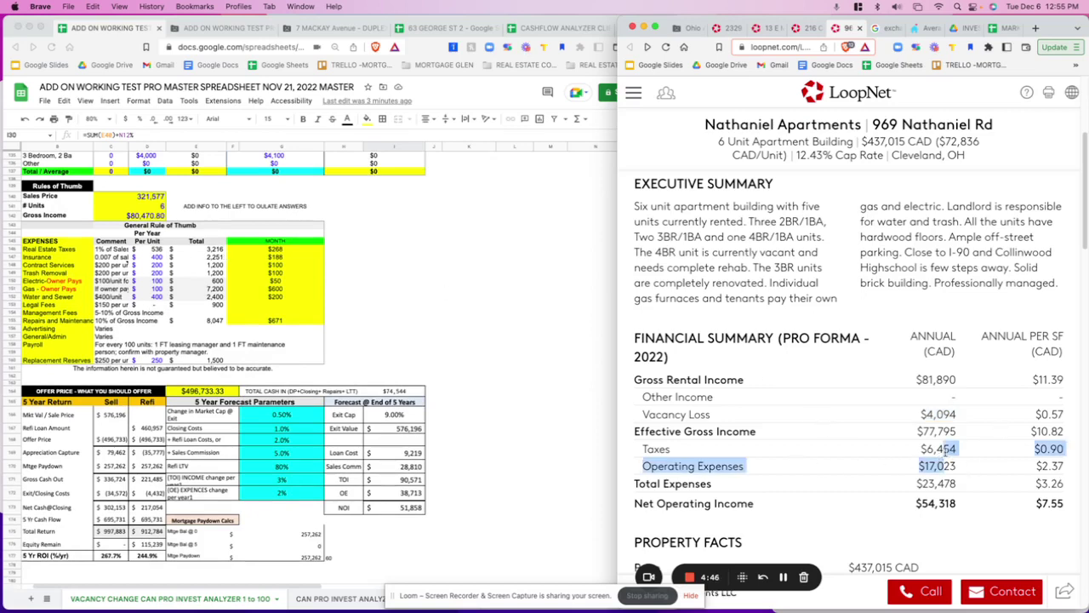
left_click(936, 449)
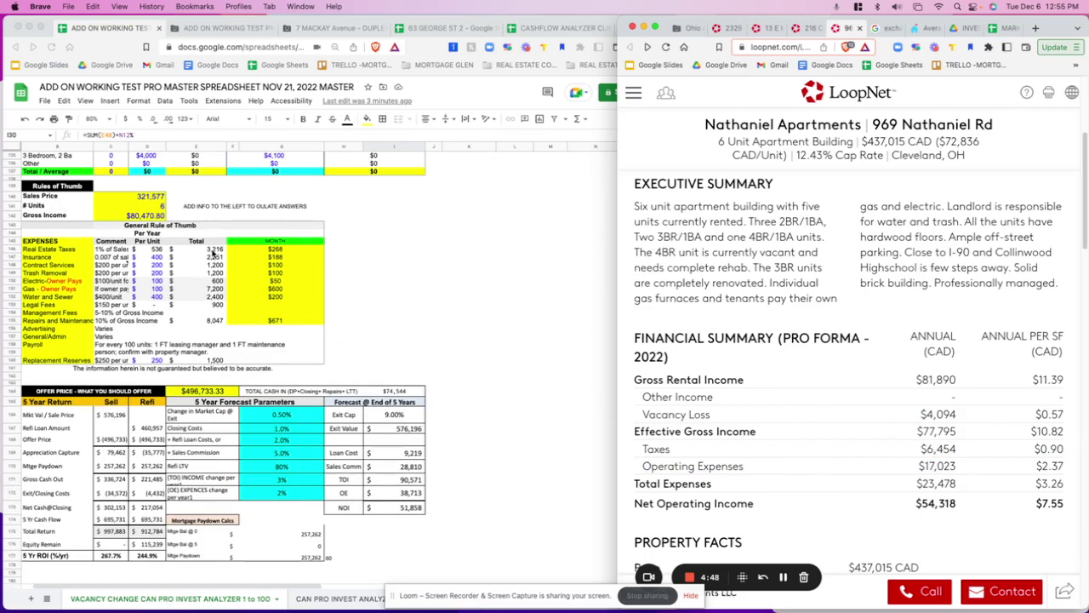
left_click(216, 252)
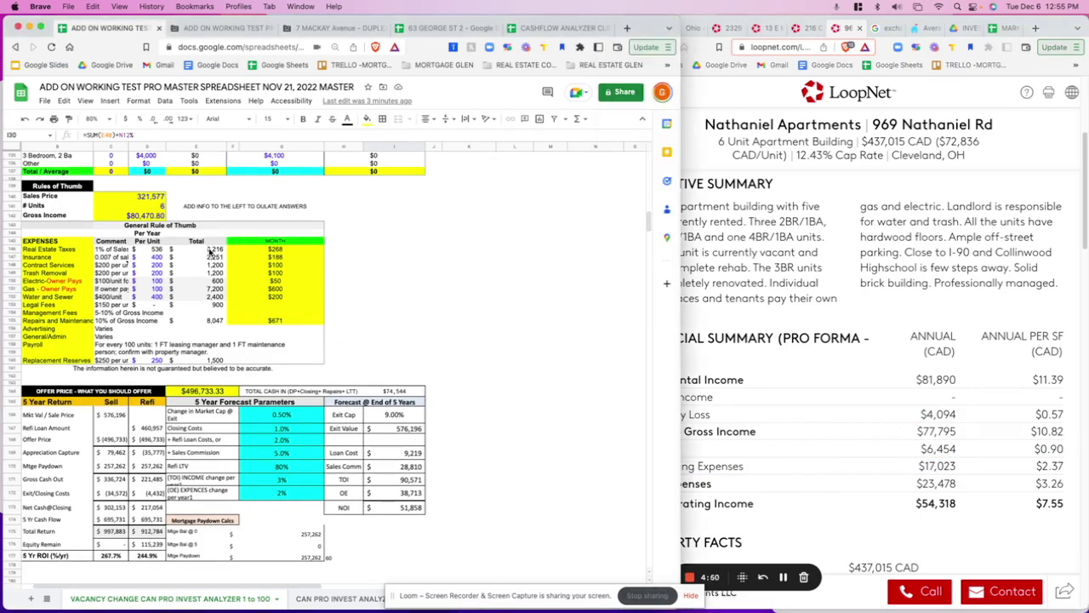
left_click(214, 253)
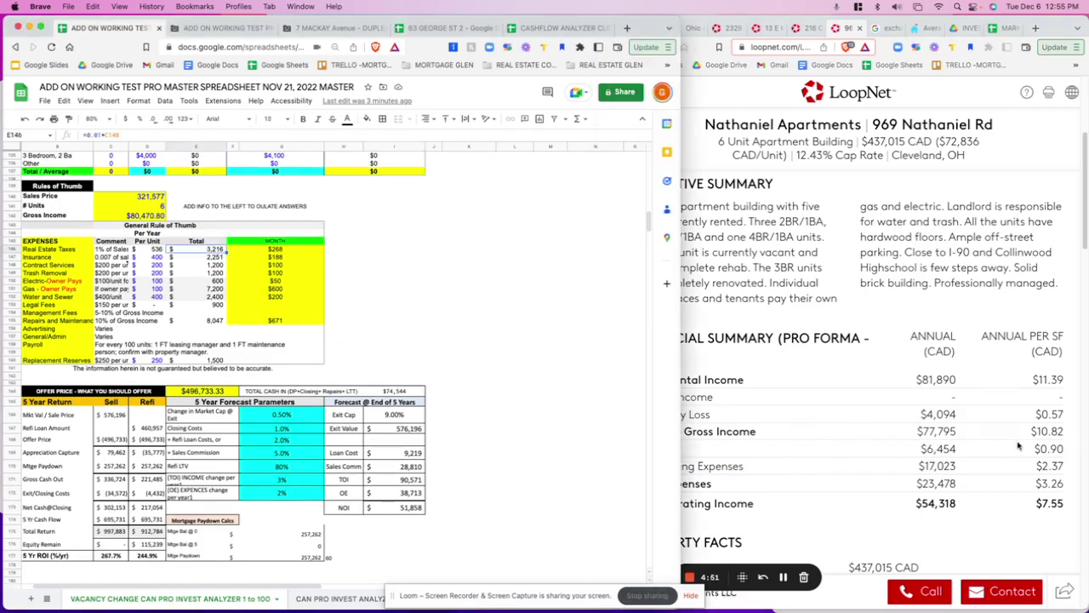
left_click(952, 445)
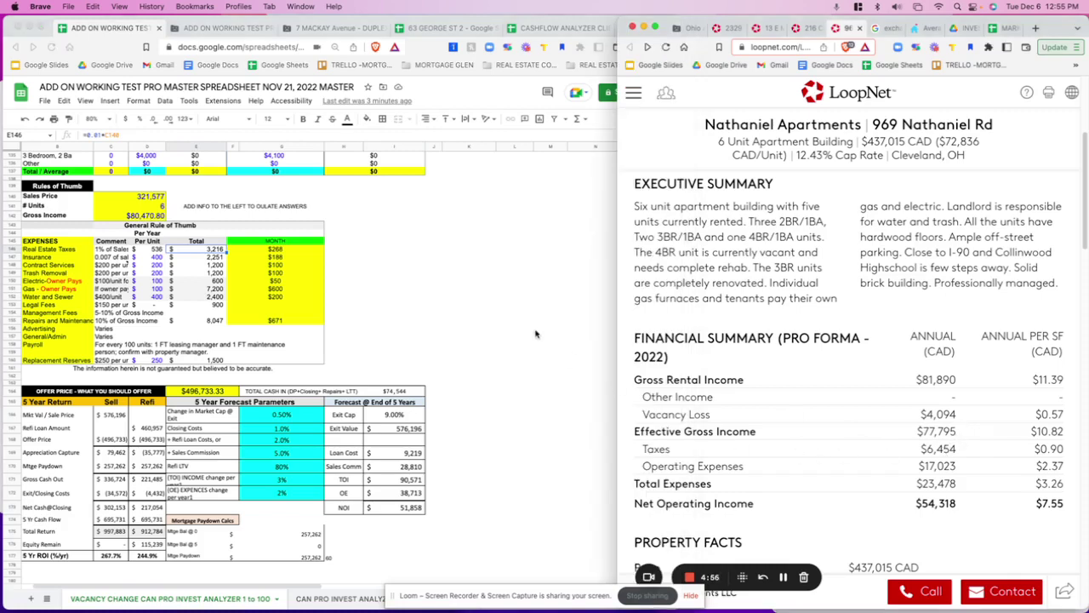
Step: Compare the analyzer's expenses with the listing's financial summary and property facts, and highlight the annual Operating Expenses amount
scroll(420, 318, "up", 5)
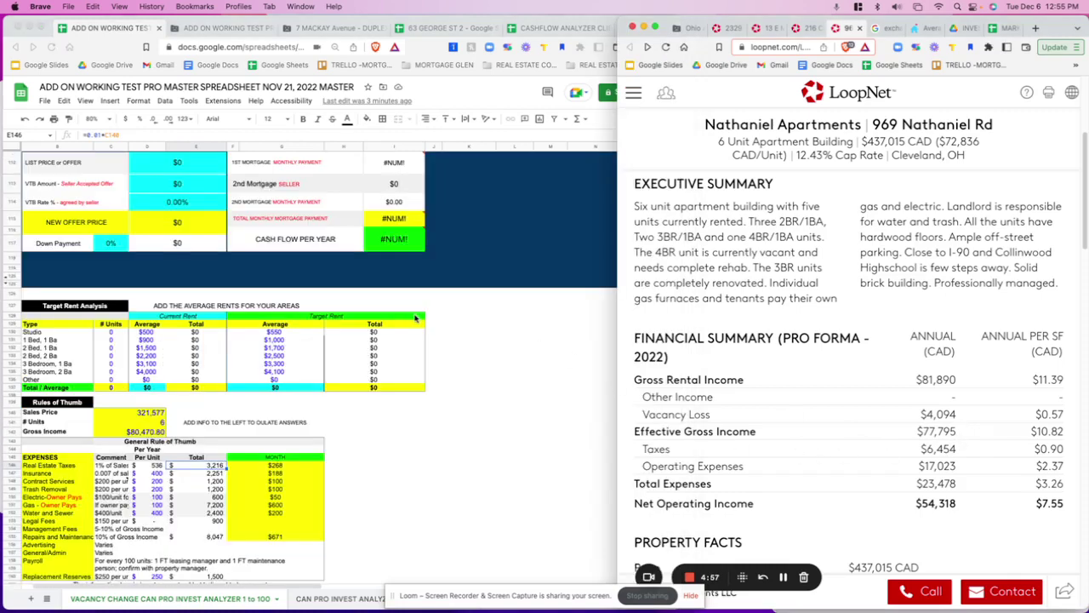
scroll(384, 272, "up", 10)
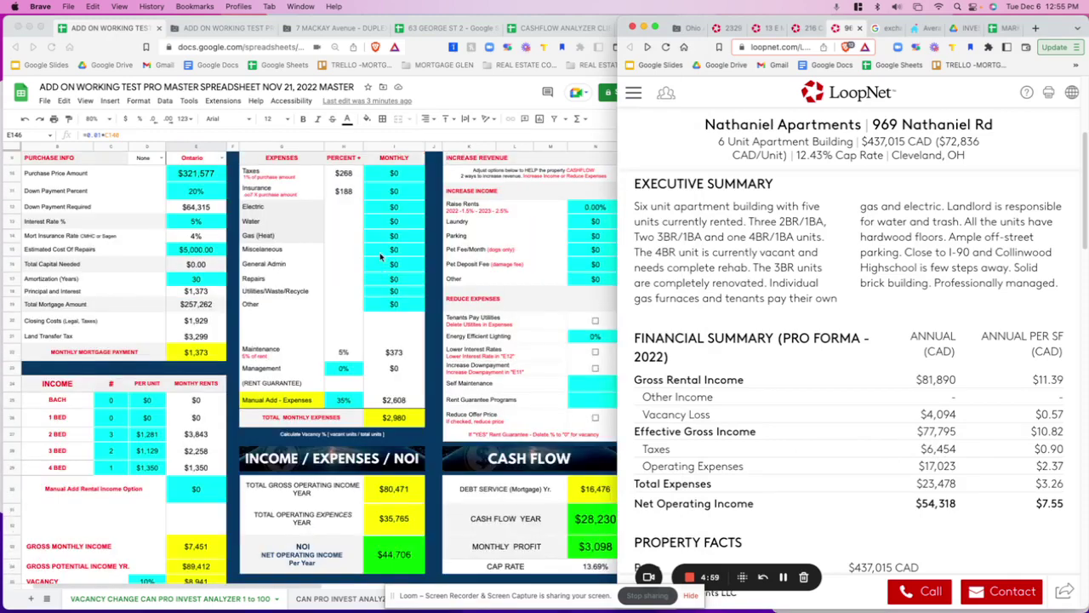
scroll(380, 255, "up", 3)
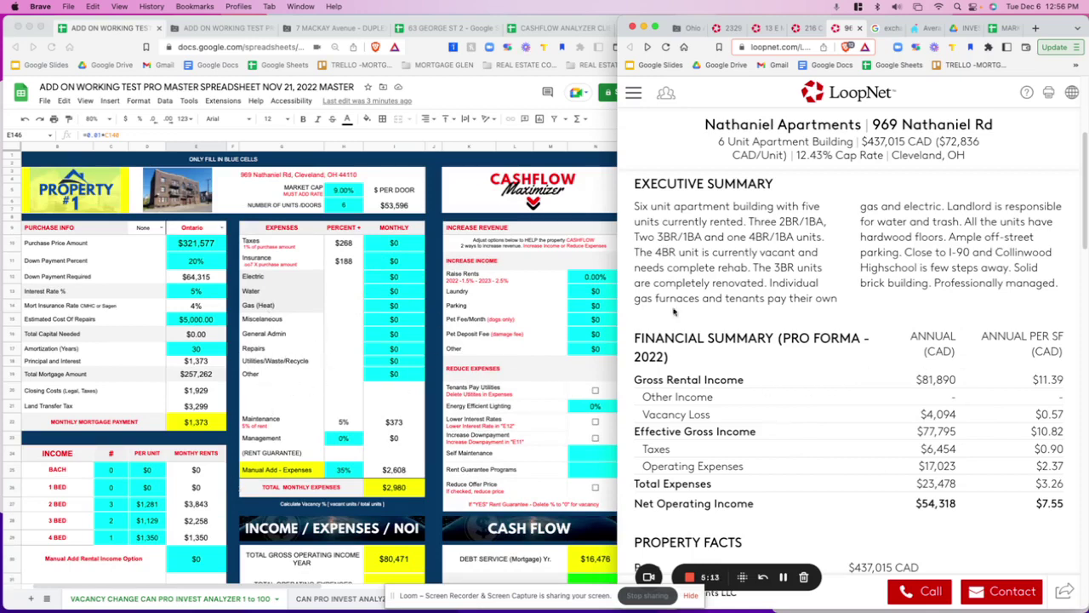
scroll(982, 325, "down", 5)
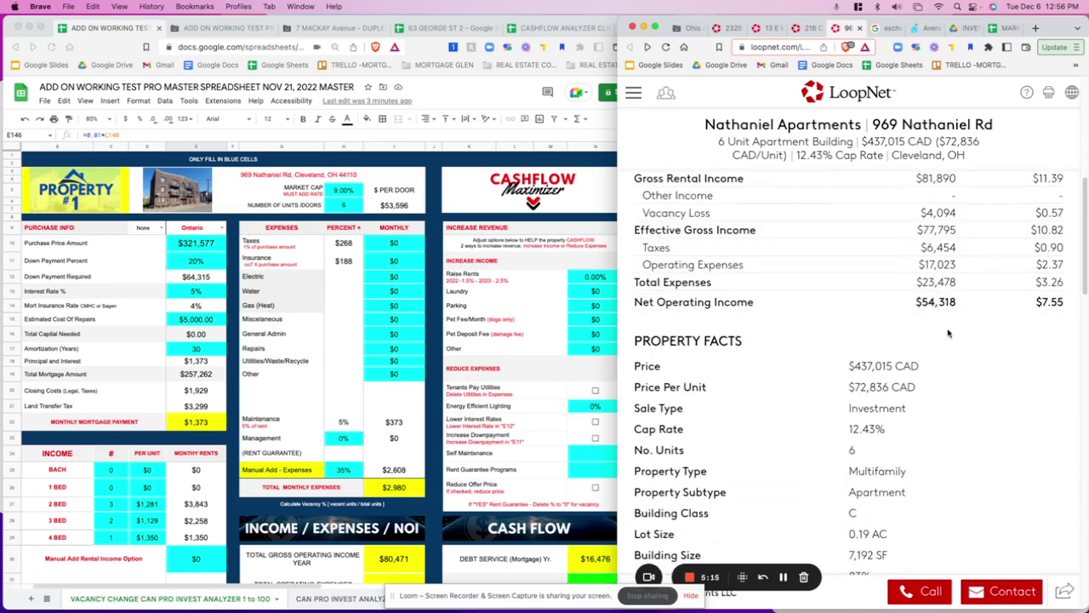
scroll(949, 333, "down", 5)
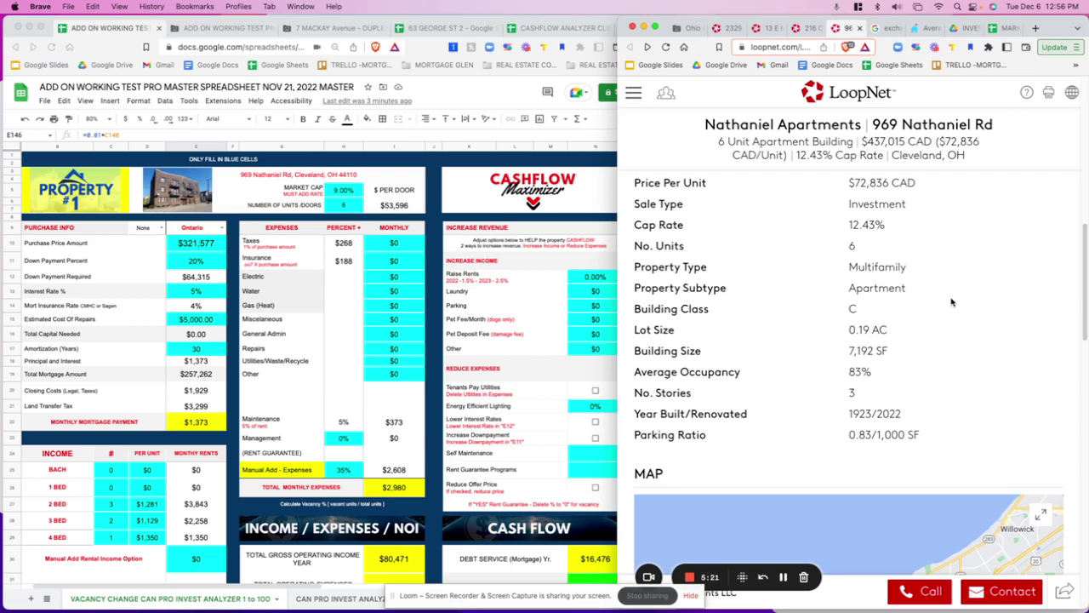
scroll(951, 302, "up", 10)
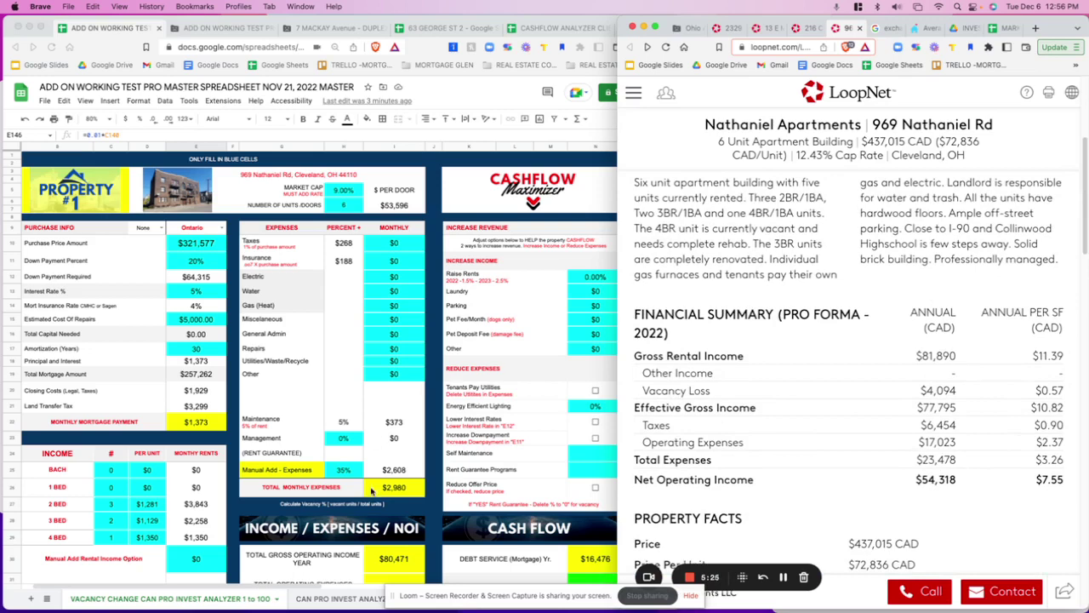
scroll(371, 490, "down", 2)
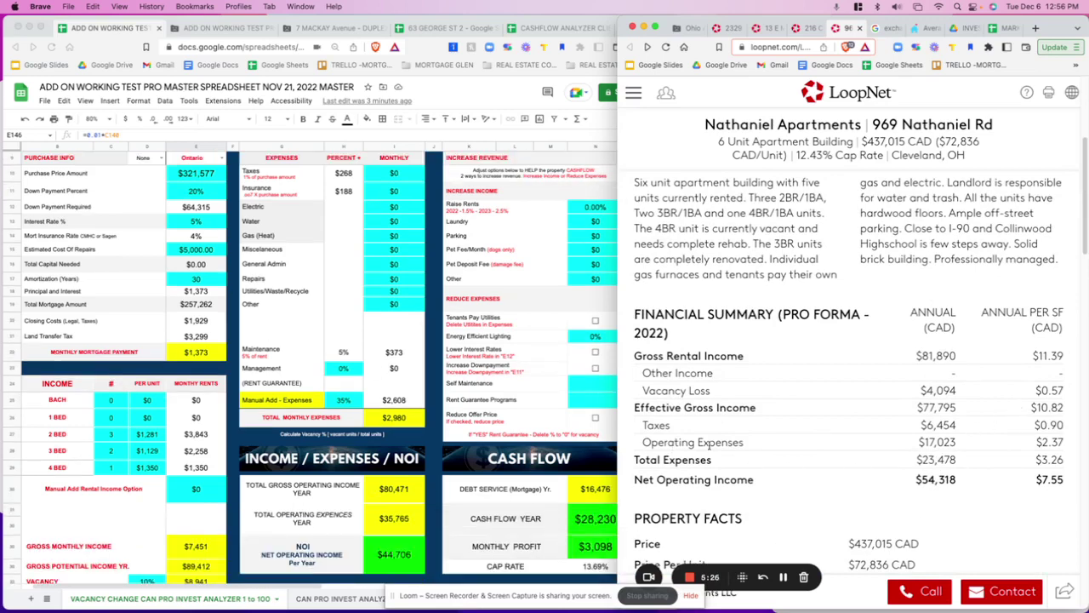
left_click_drag(959, 442, 895, 441)
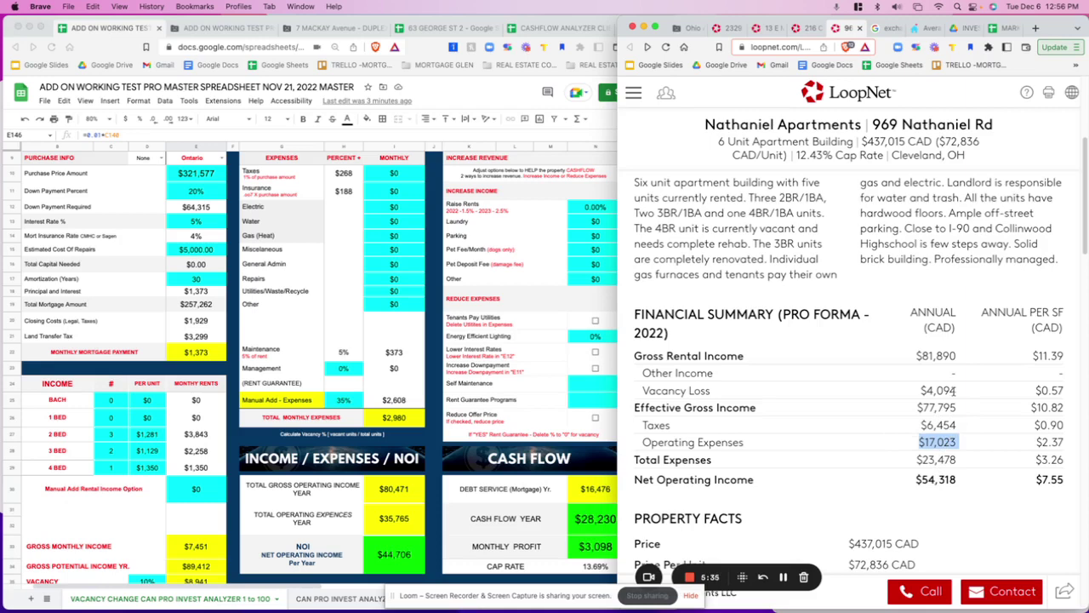
Step: Compare LoopNet's annual figures from Vacancy Loss to Net Operating Income with the analyzer's yearly income, expenses and NOI
left_click_drag(920, 382, 965, 476)
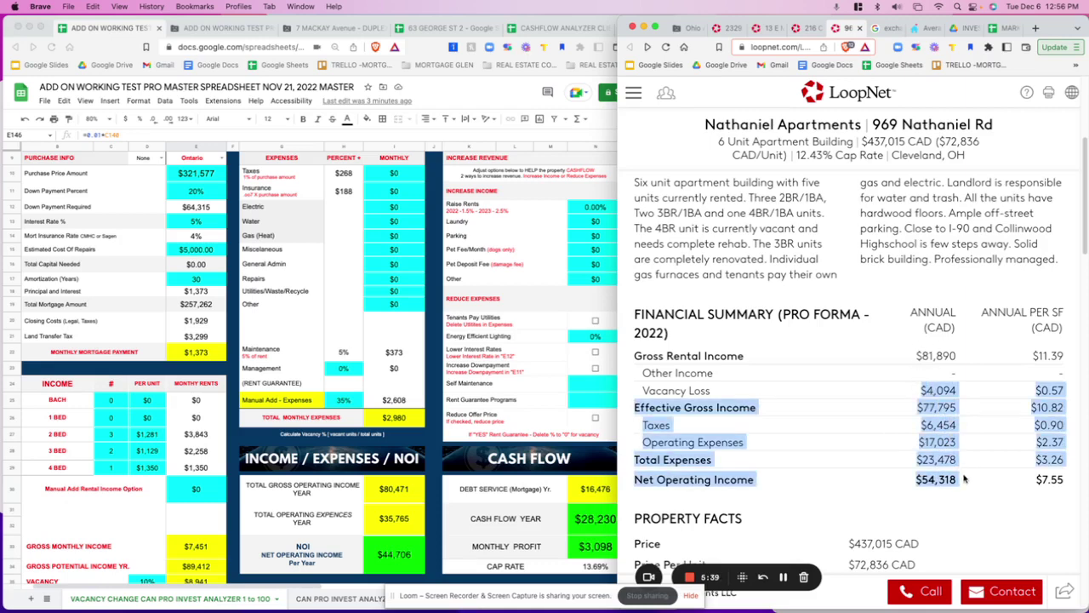
left_click(964, 478)
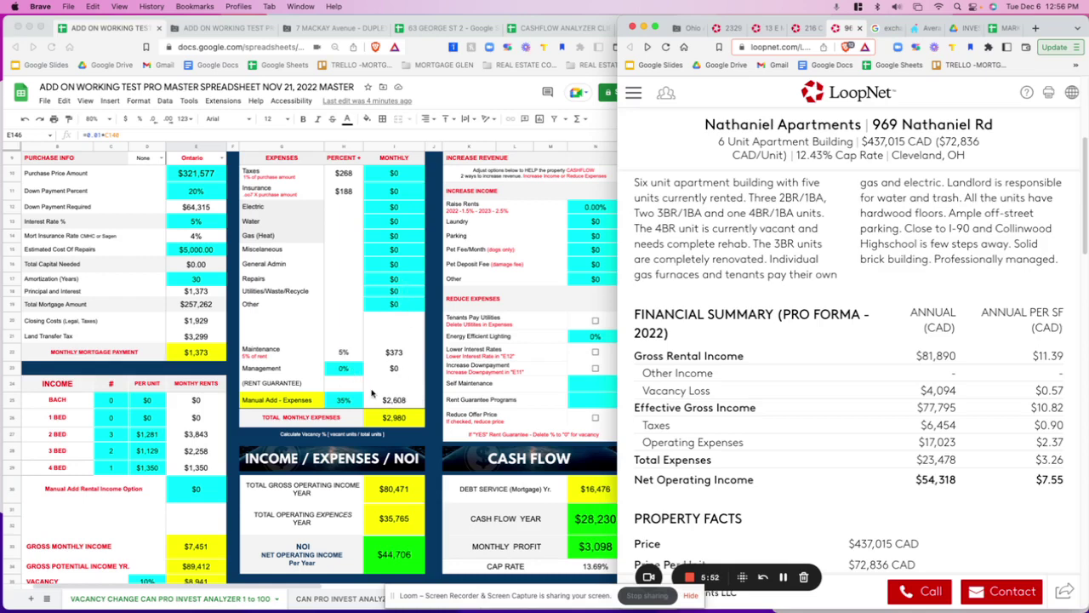
scroll(366, 377, "down", 2)
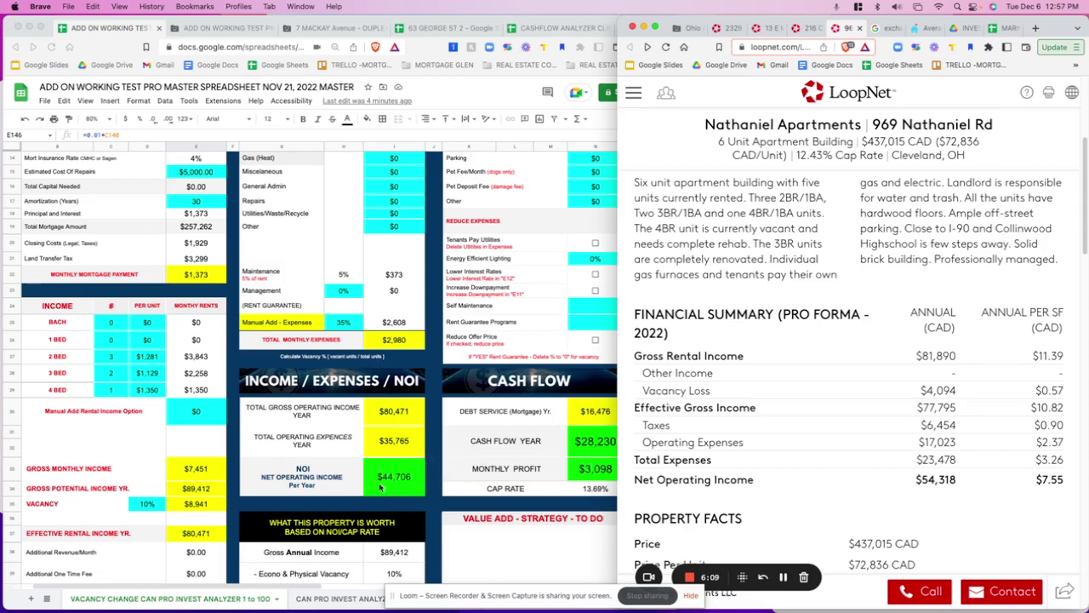
Step: Set the Raise Rents percentage in the analyzer's Increase Income section to 2.5%
scroll(426, 396, "up", 5)
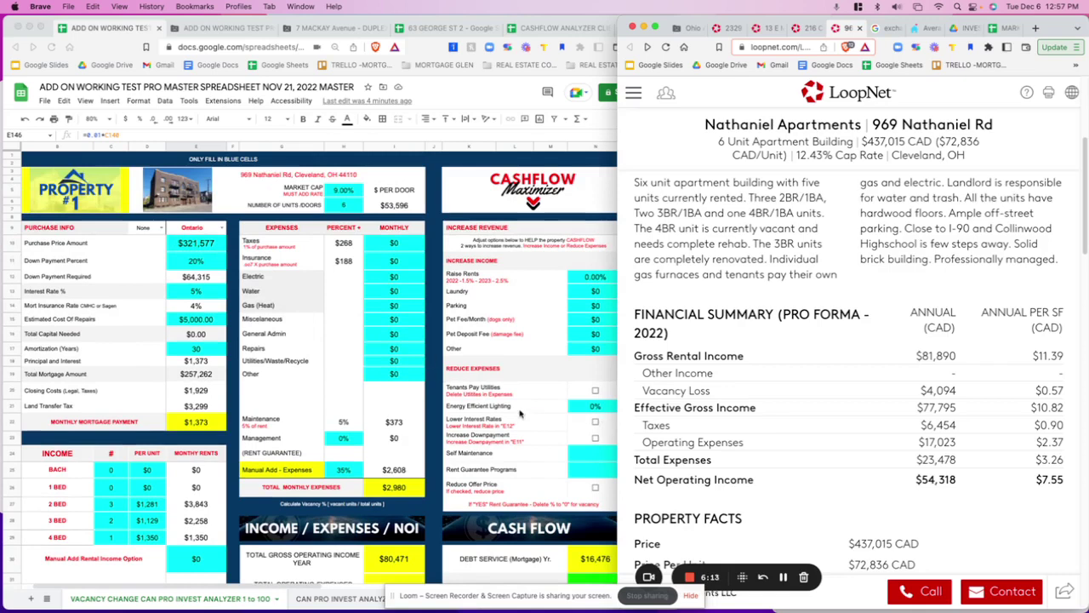
left_click(557, 159)
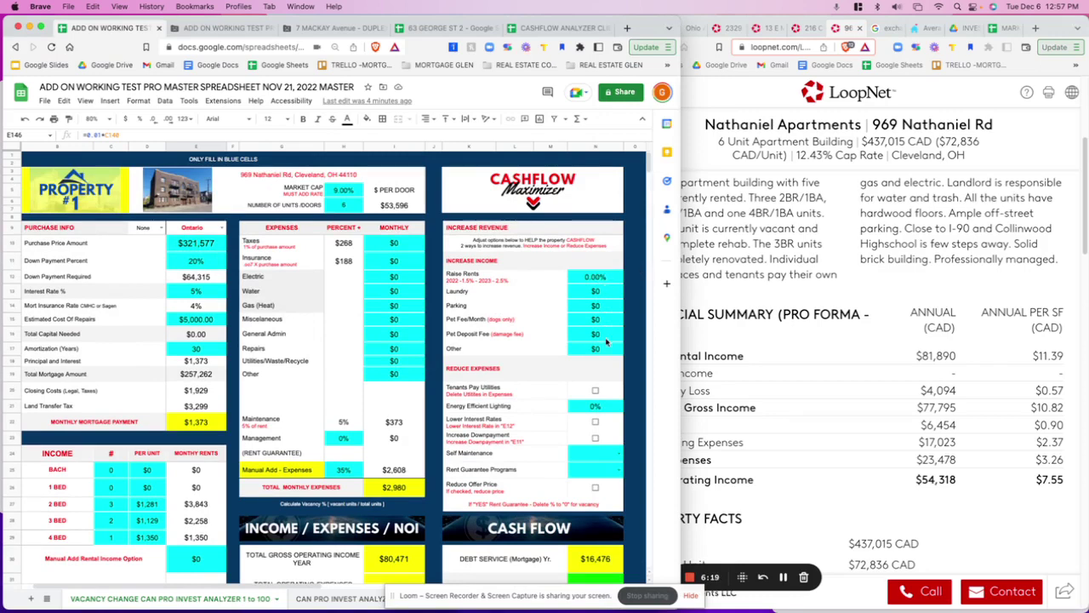
left_click(596, 277)
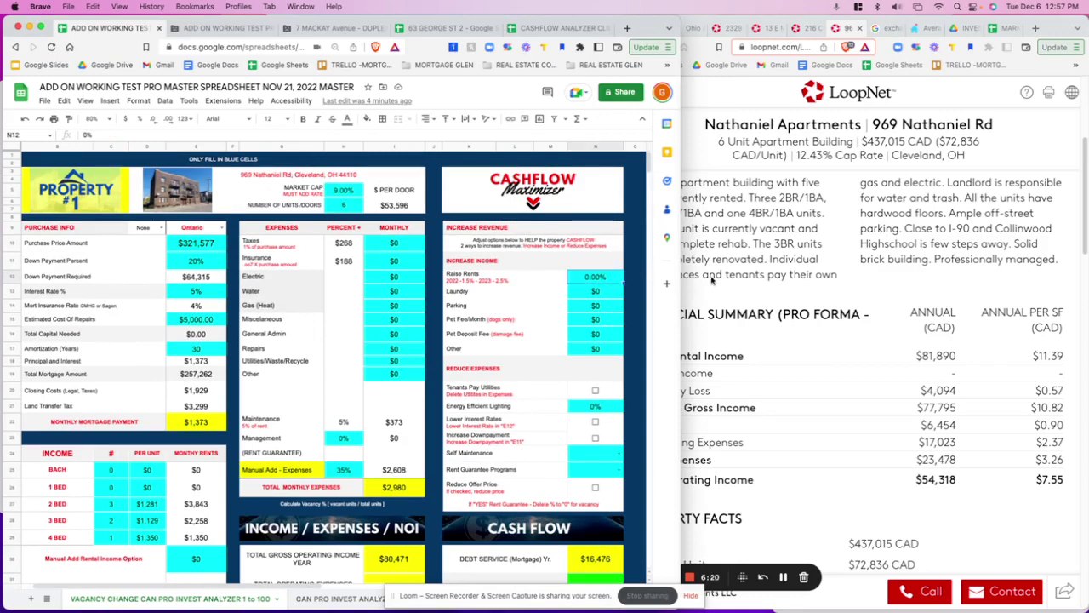
type("2.5")
key("Return")
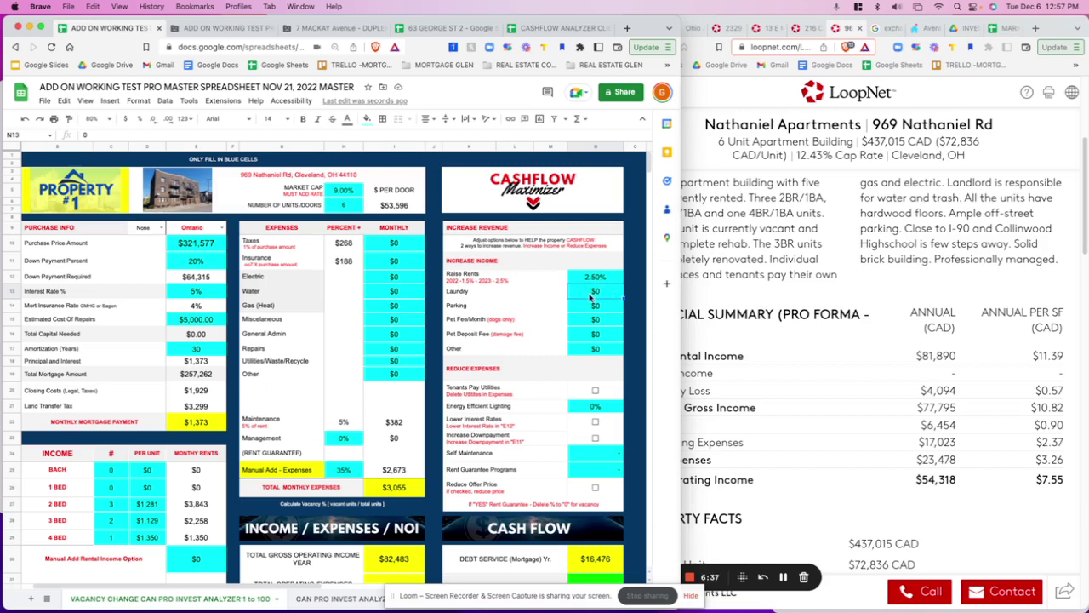
Step: Look through the listing's exterior and interior photos on LoopNet and read its executive summary
scroll(885, 290, "up", 5)
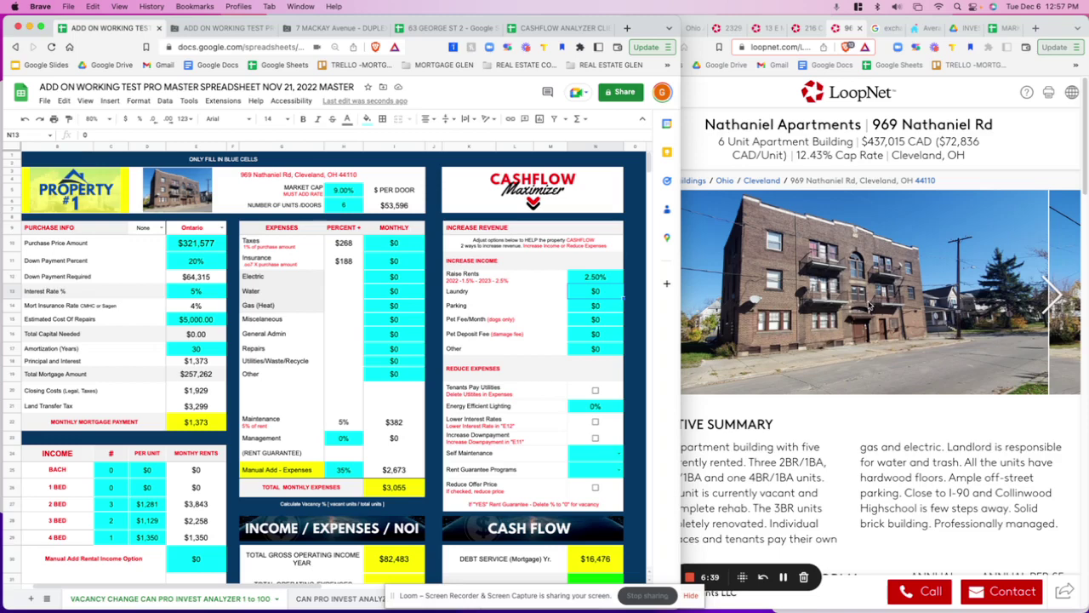
left_click(1053, 296)
left_click(1053, 296)
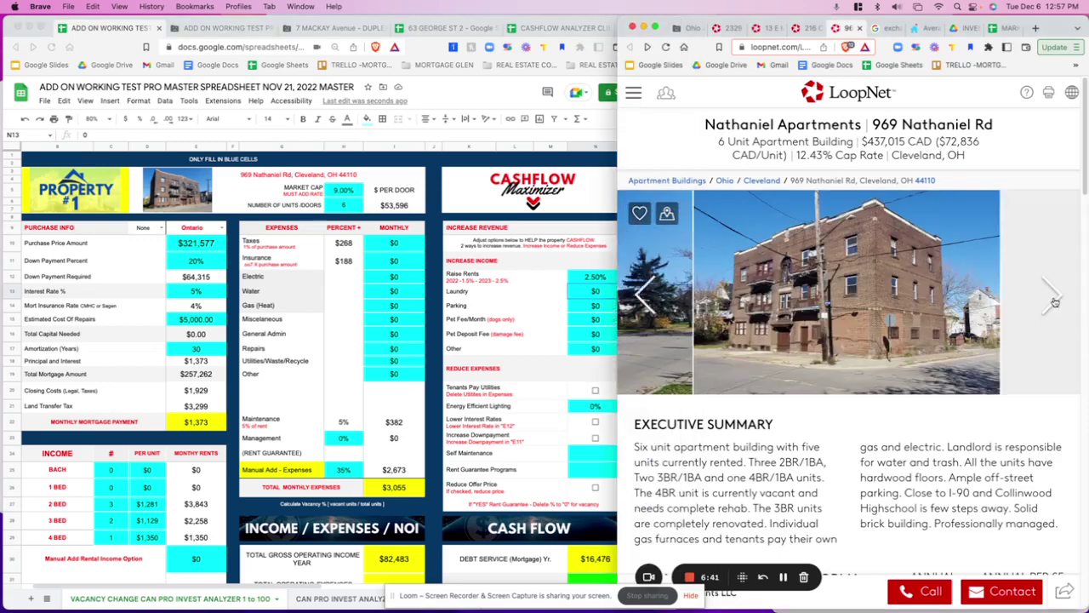
left_click(1055, 298)
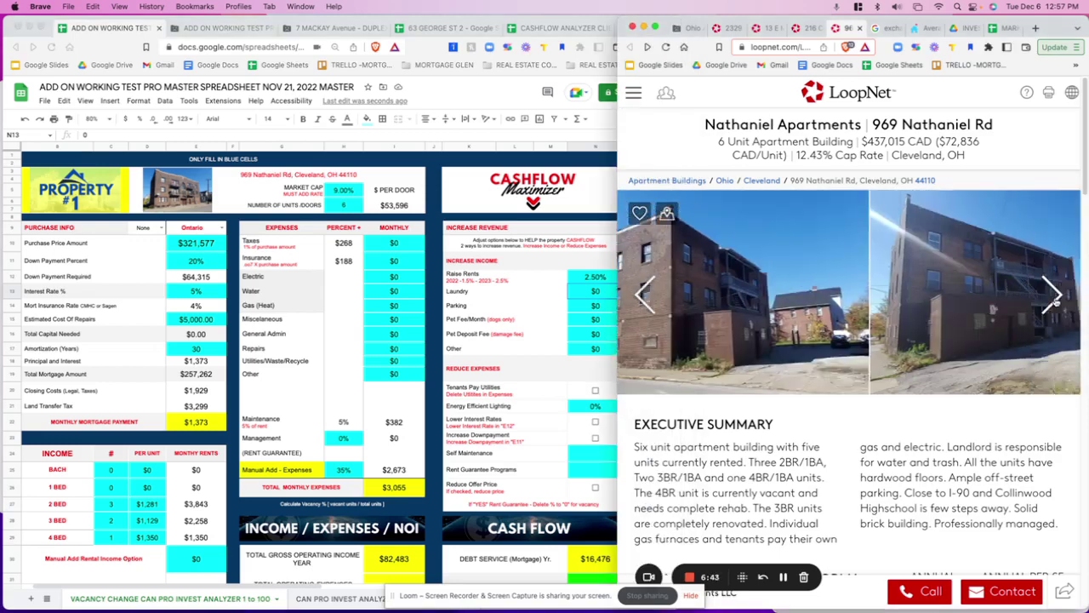
left_click(1055, 302)
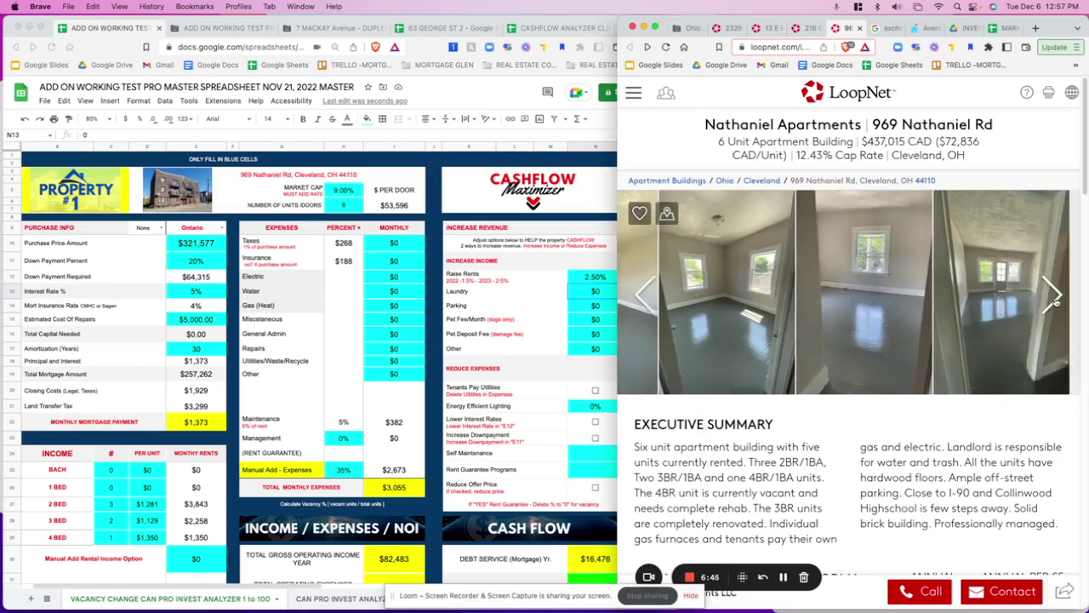
left_click(1055, 299)
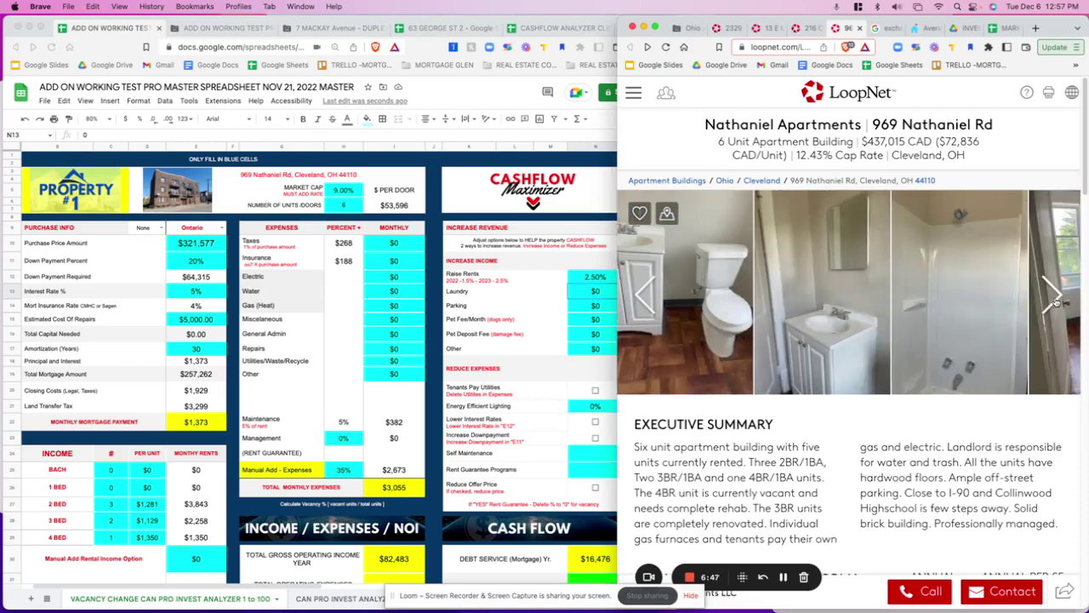
left_click(1054, 298)
left_click(1056, 299)
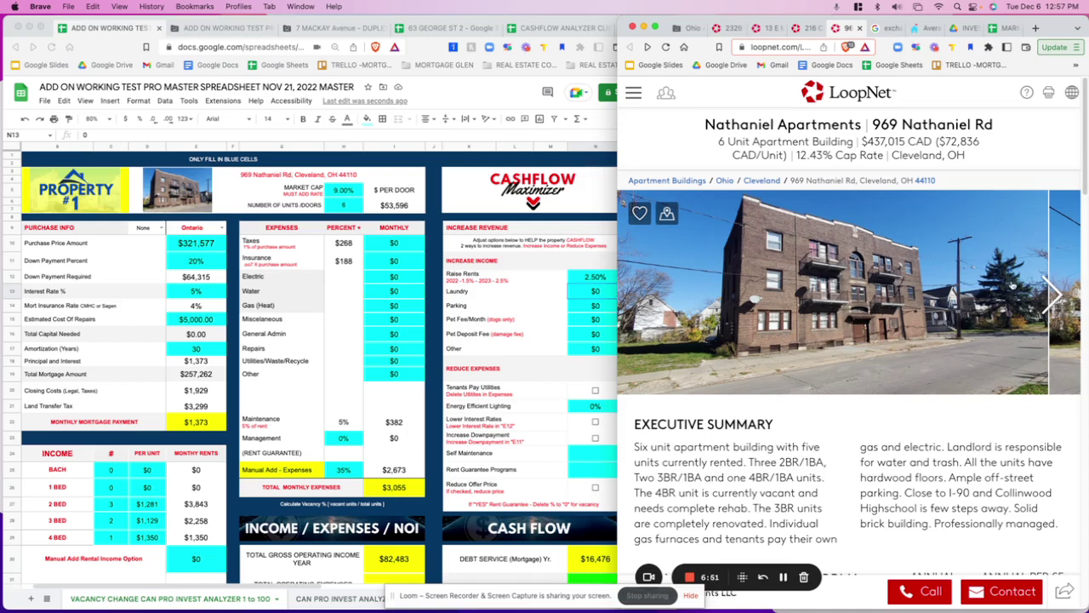
left_click(1052, 295)
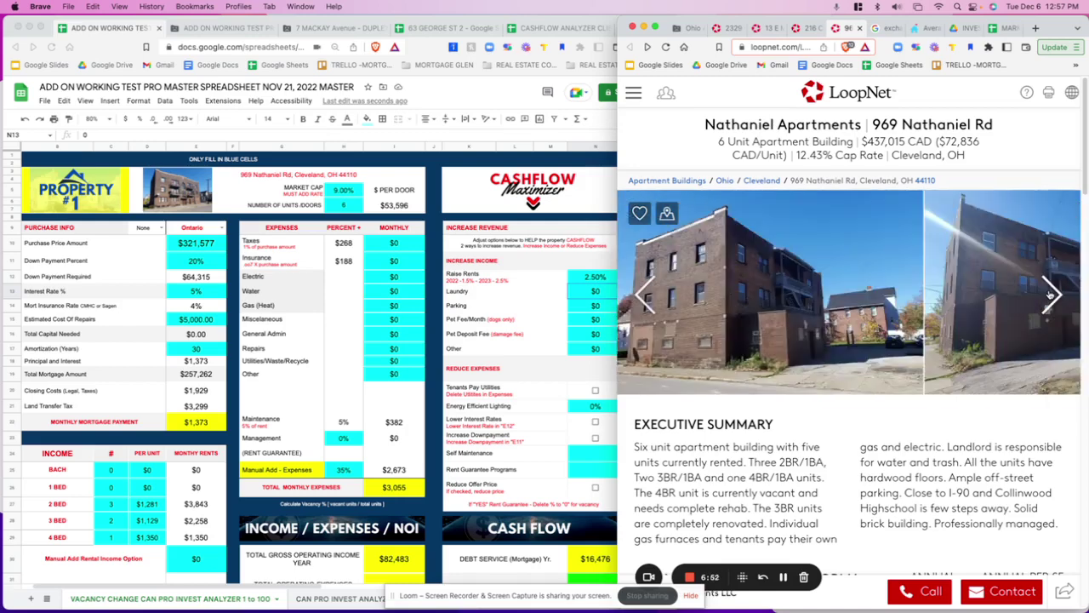
left_click(1052, 295)
left_click(1052, 296)
left_click(1051, 295)
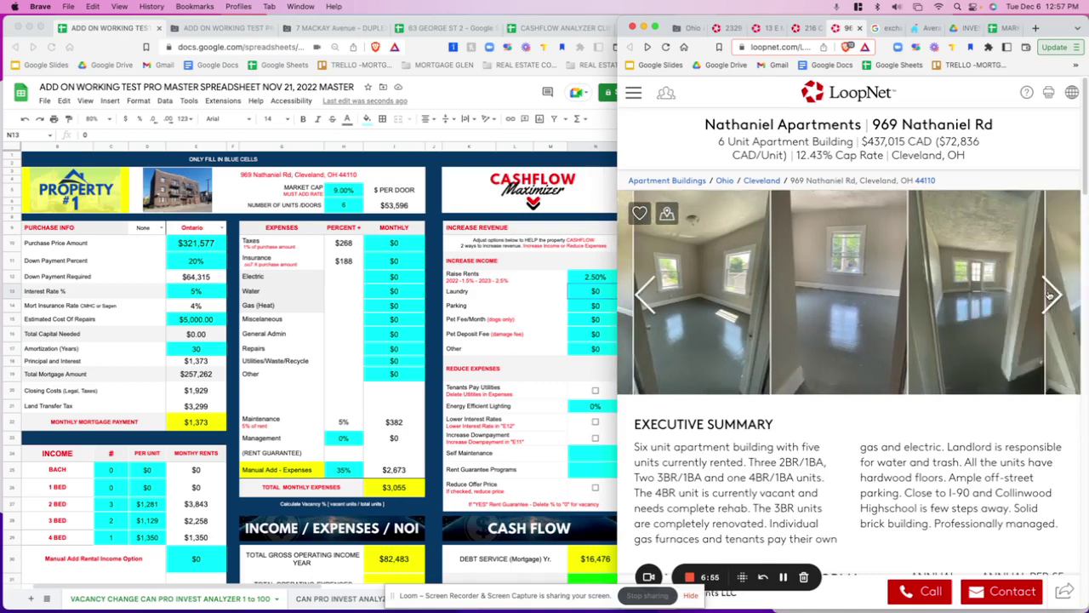
left_click(1052, 295)
left_click(1052, 296)
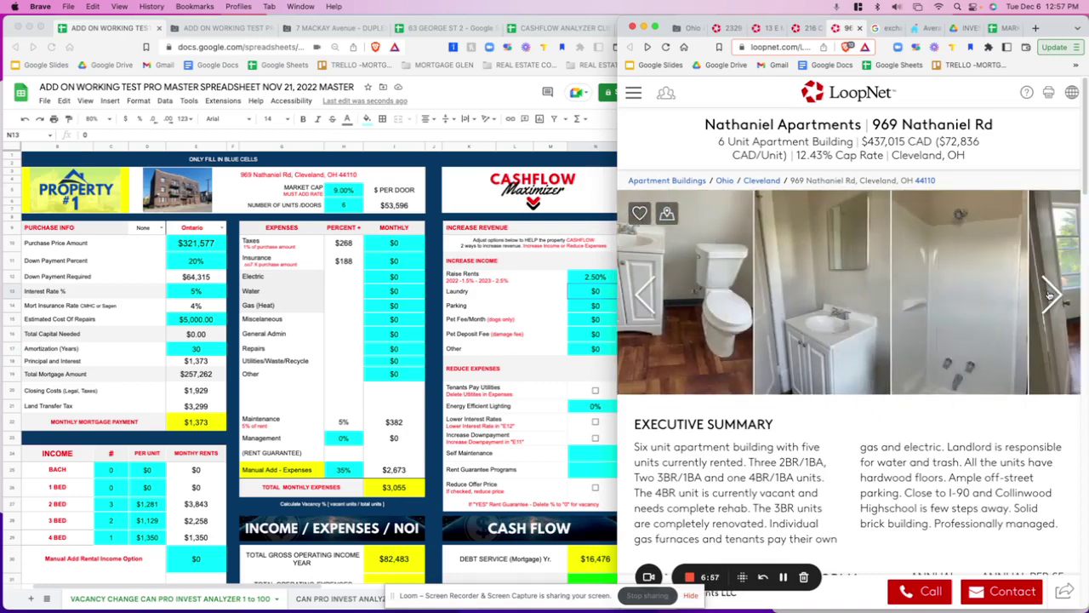
left_click(1052, 295)
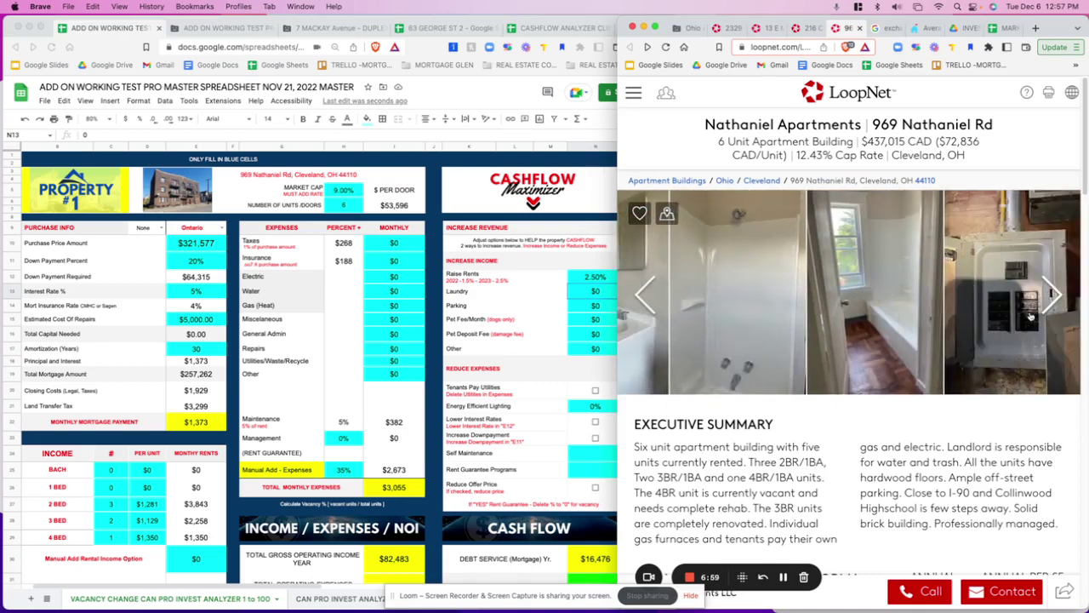
left_click(1057, 296)
left_click(1056, 296)
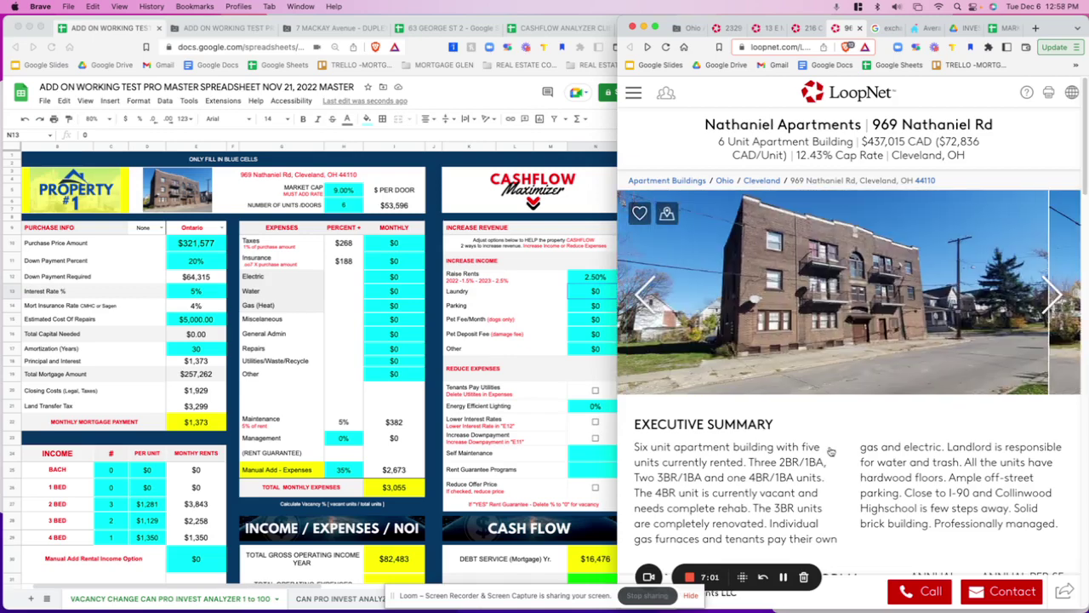
scroll(910, 459, "down", 1)
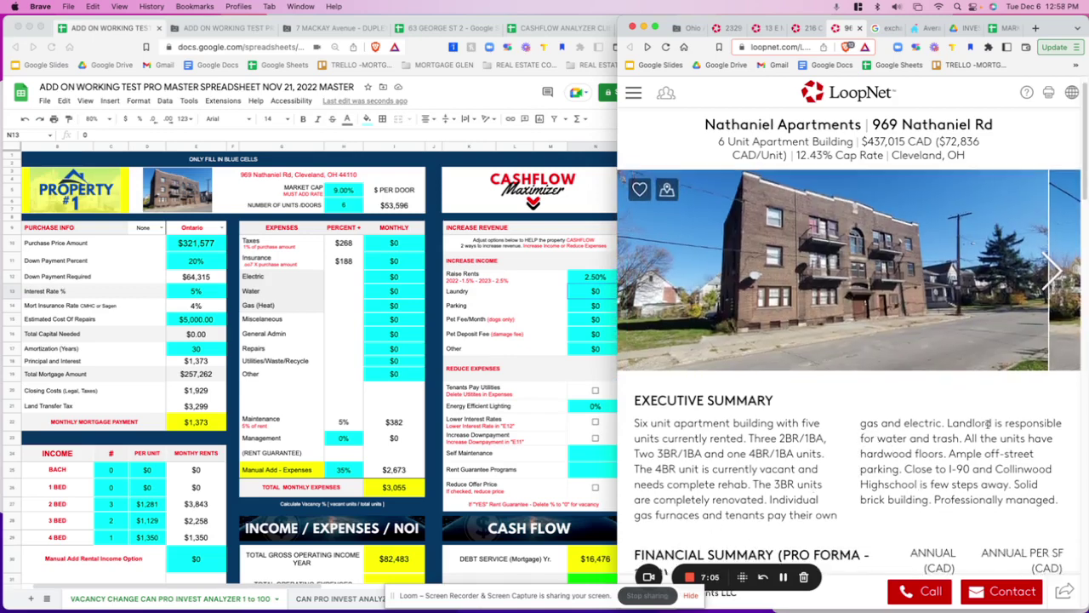
scroll(981, 474, "down", 2)
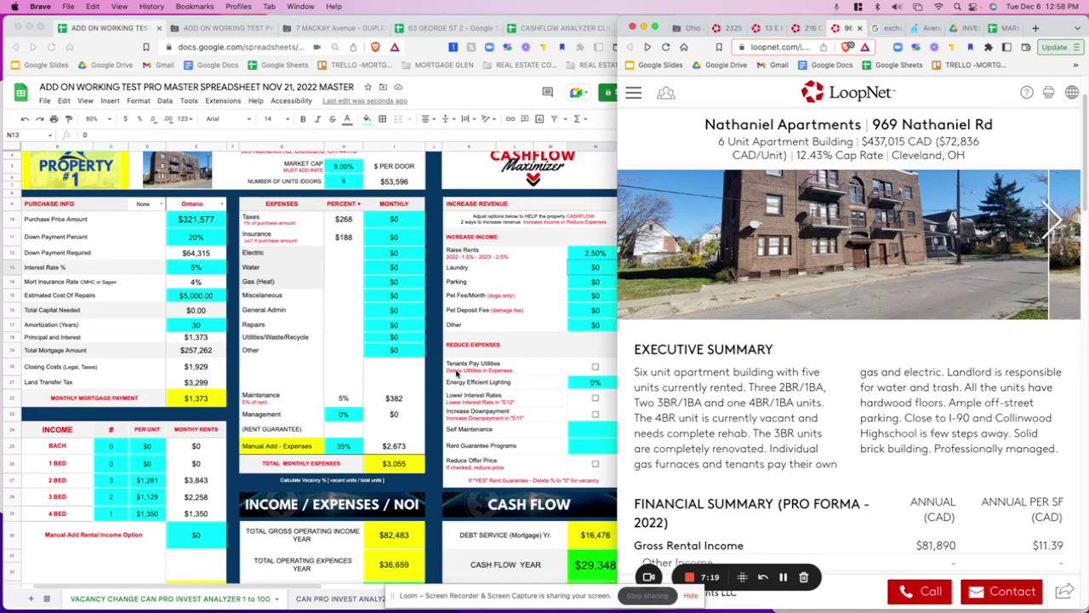
Step: Set the Laundry amount in the analyzer's Increase Income section to $500
scroll(451, 383, "down", 3)
scroll(514, 324, "up", 2)
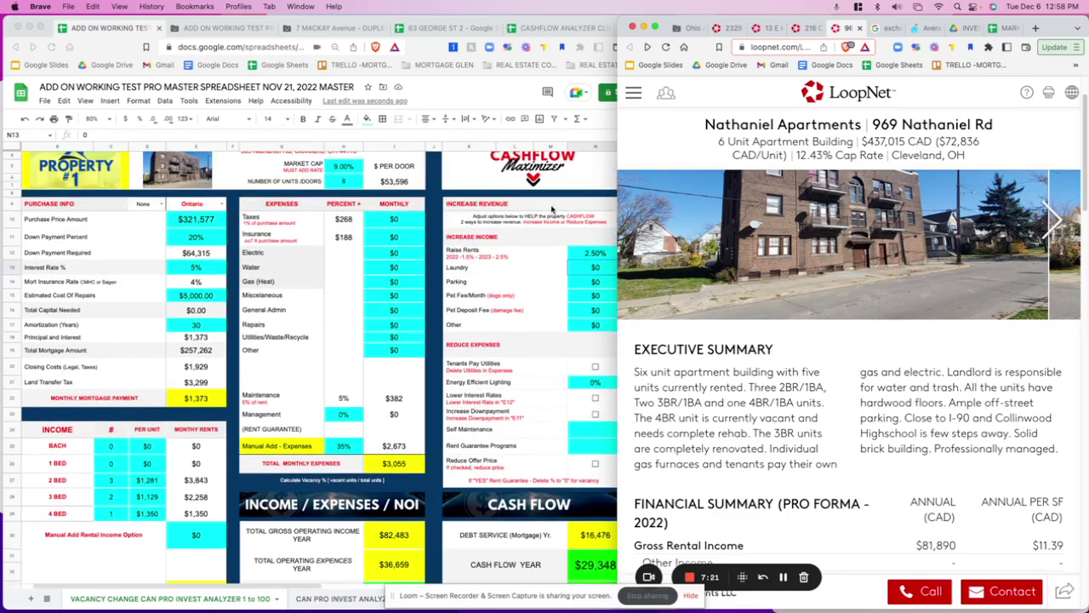
left_click(451, 207)
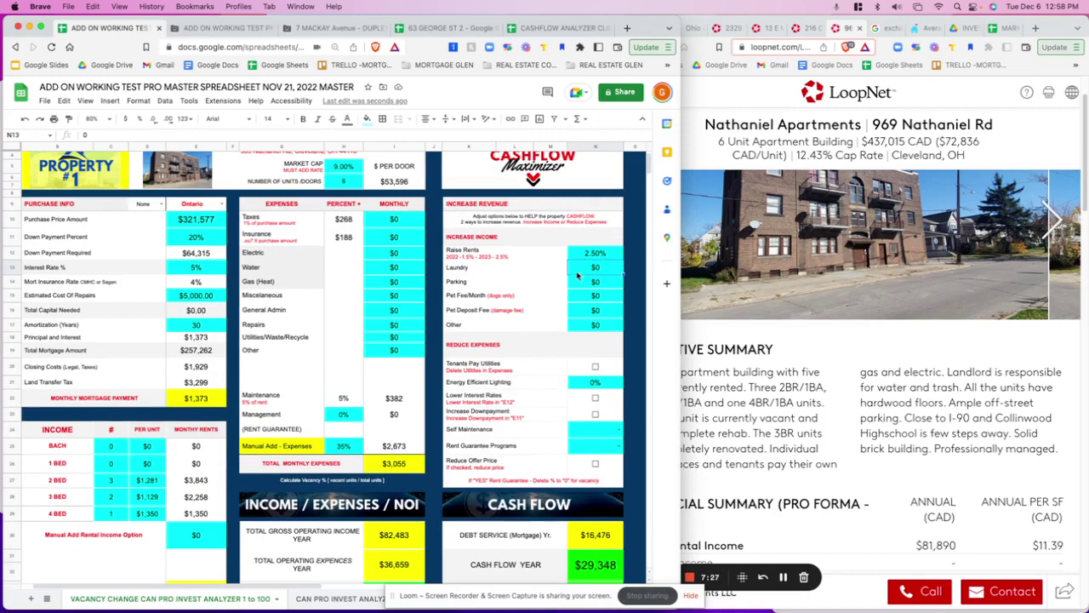
type("500")
key("Return")
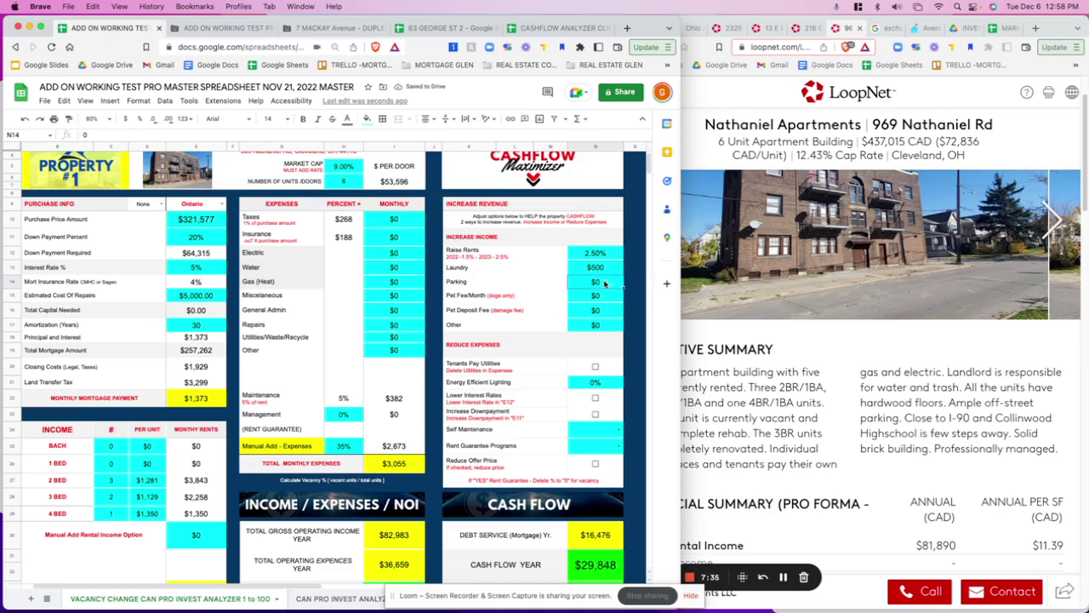
Step: Set both the Pet Fee/Month and the Pet Deposit Fee in the Increase Income section to $100
left_click(605, 298)
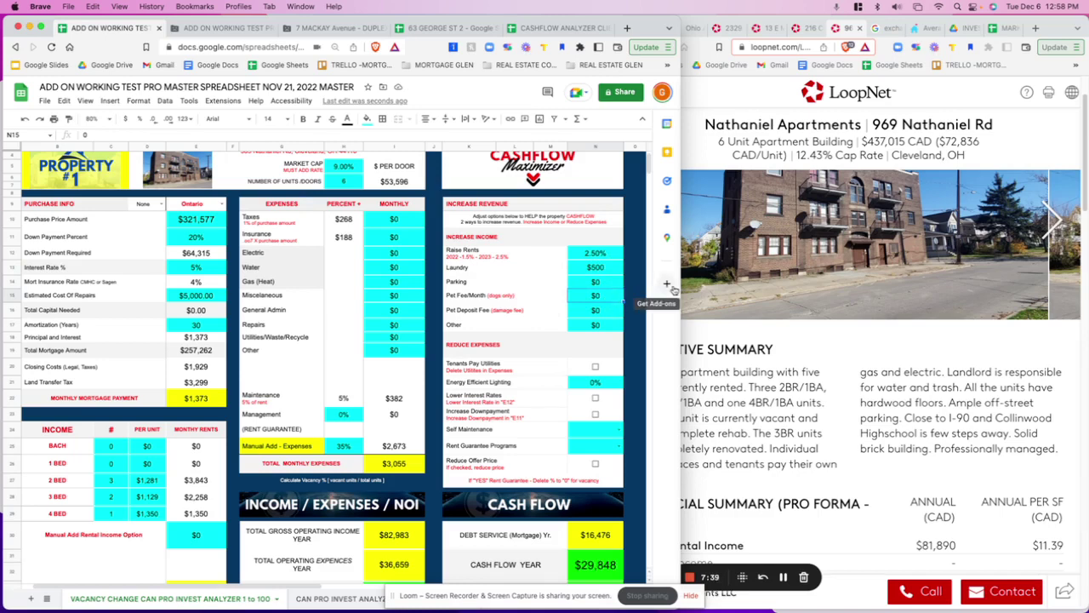
type("10")
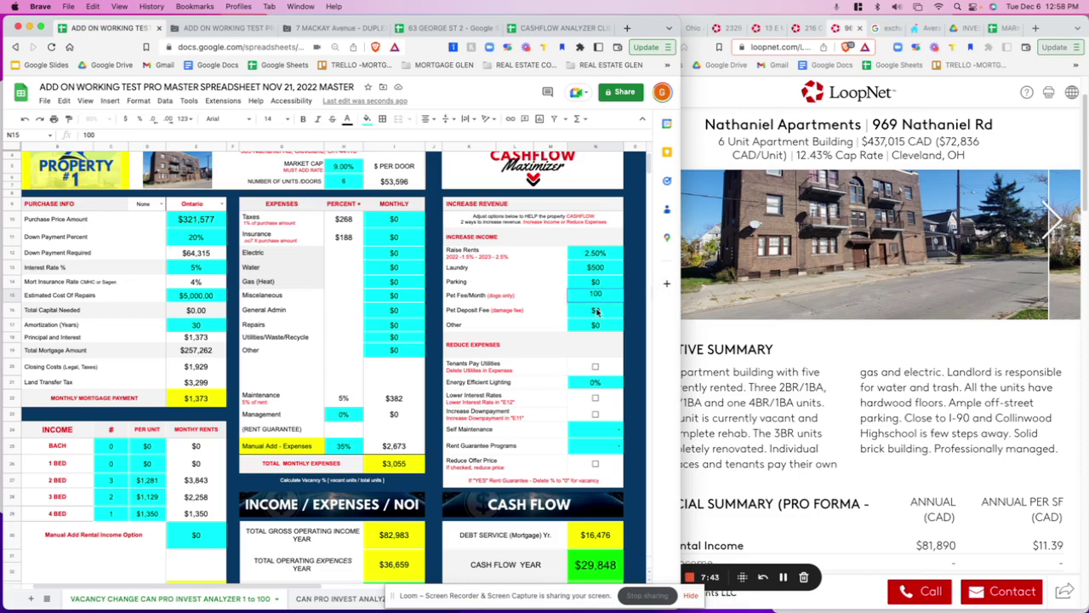
key("Return")
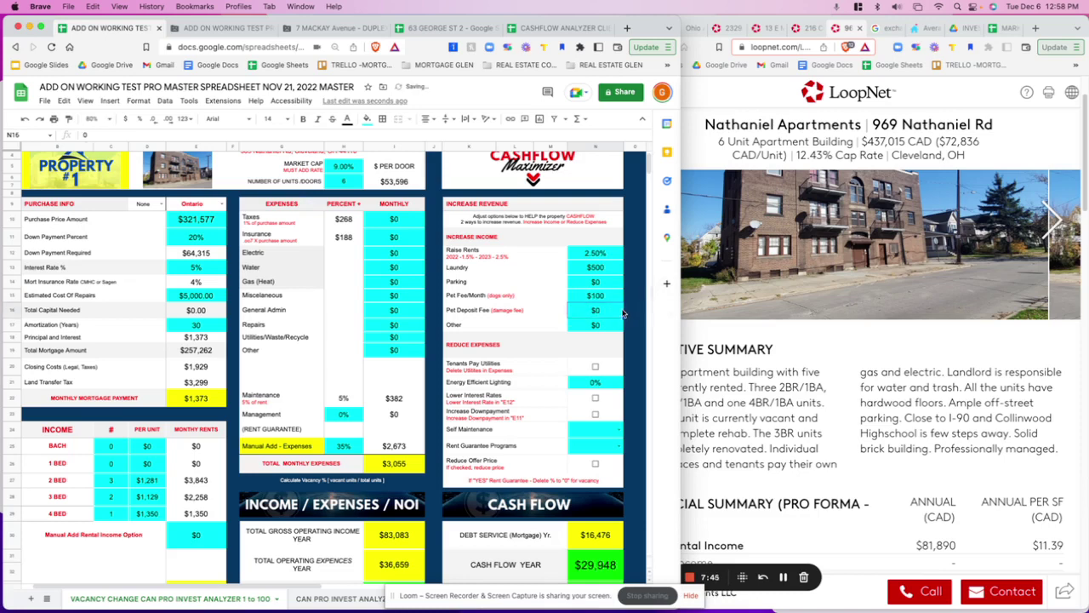
type("100")
key("Return")
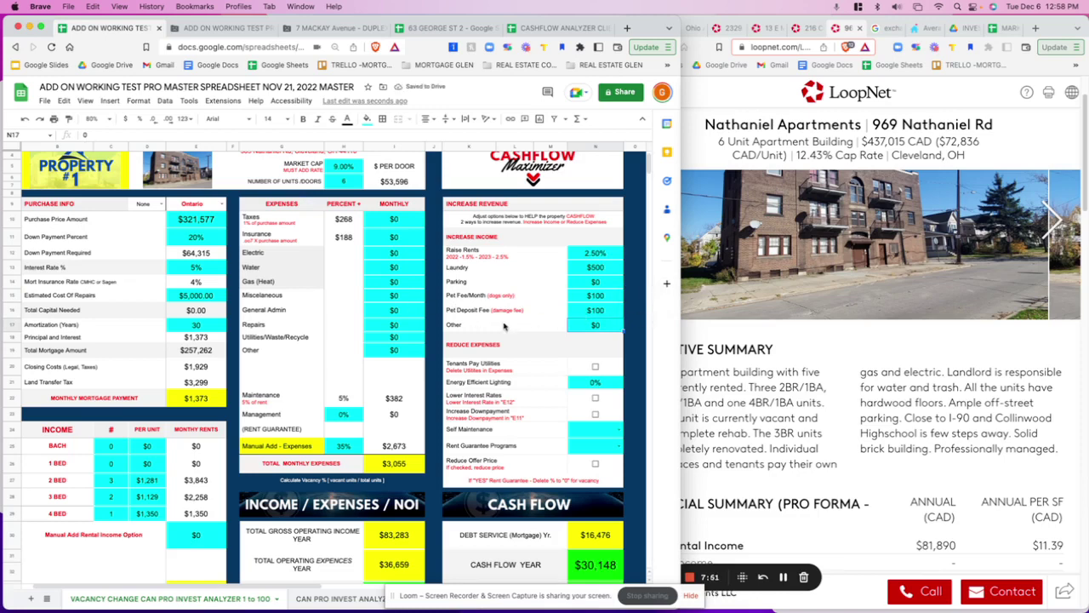
Step: Enable Tenants Pay Utilities and set Energy Efficient Lighting to 3% in the Reduce Expenses section
left_click(595, 367)
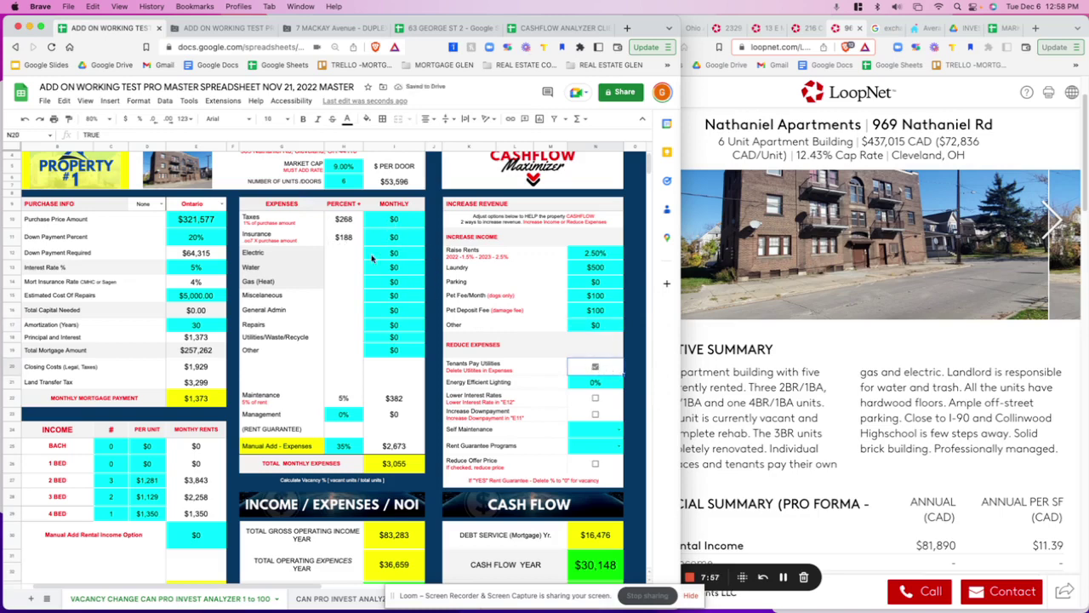
left_click(592, 383)
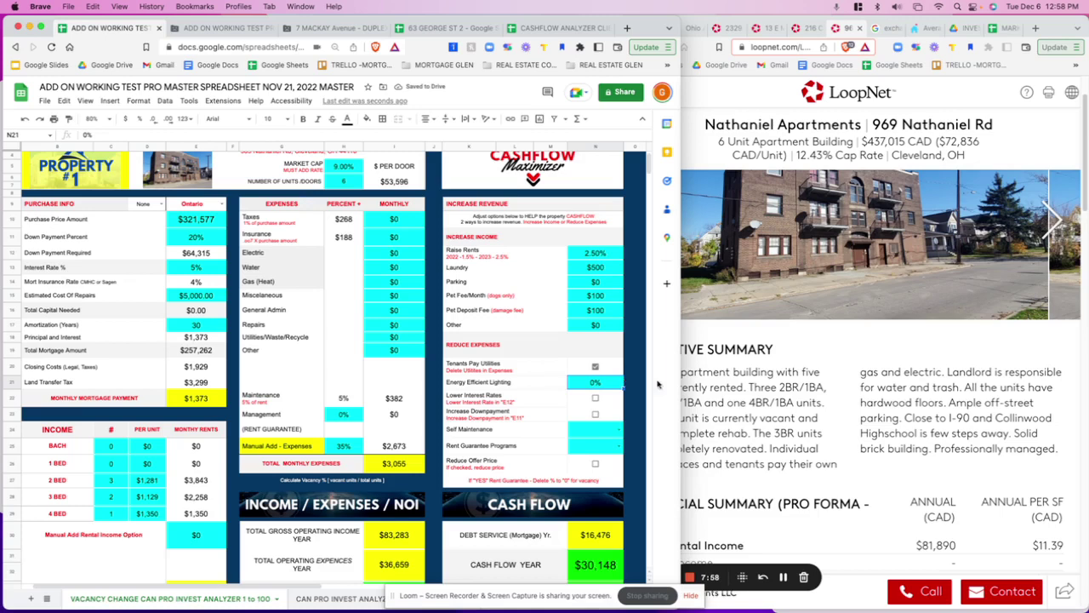
type("3")
key("Return")
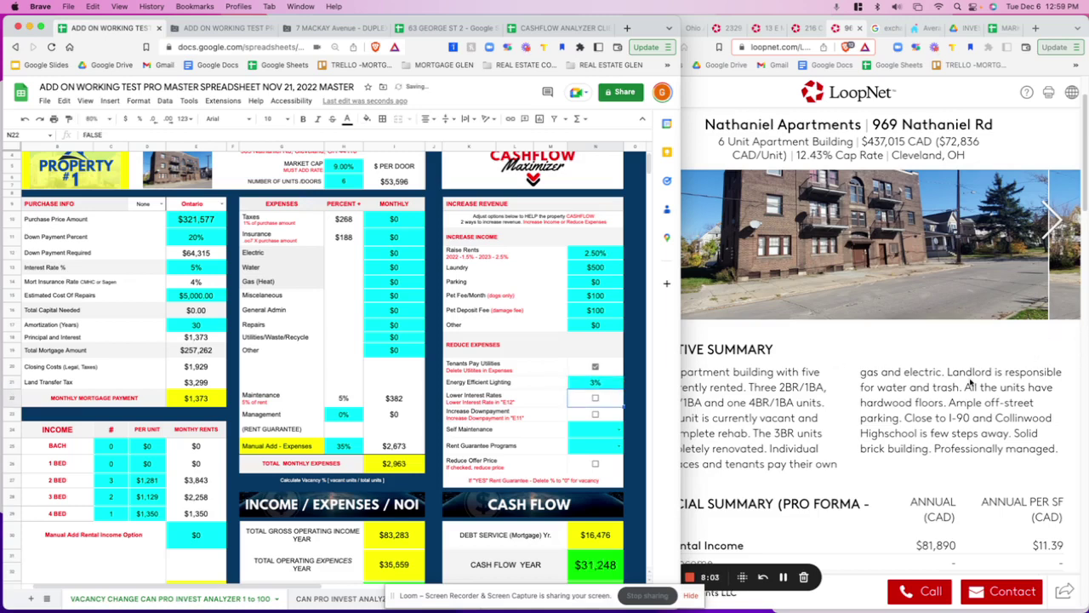
Step: Enable the Lower Interest Rates and Increase Downpayment options in the Reduce Expenses section
left_click(595, 402)
scroll(606, 414, "down", 2)
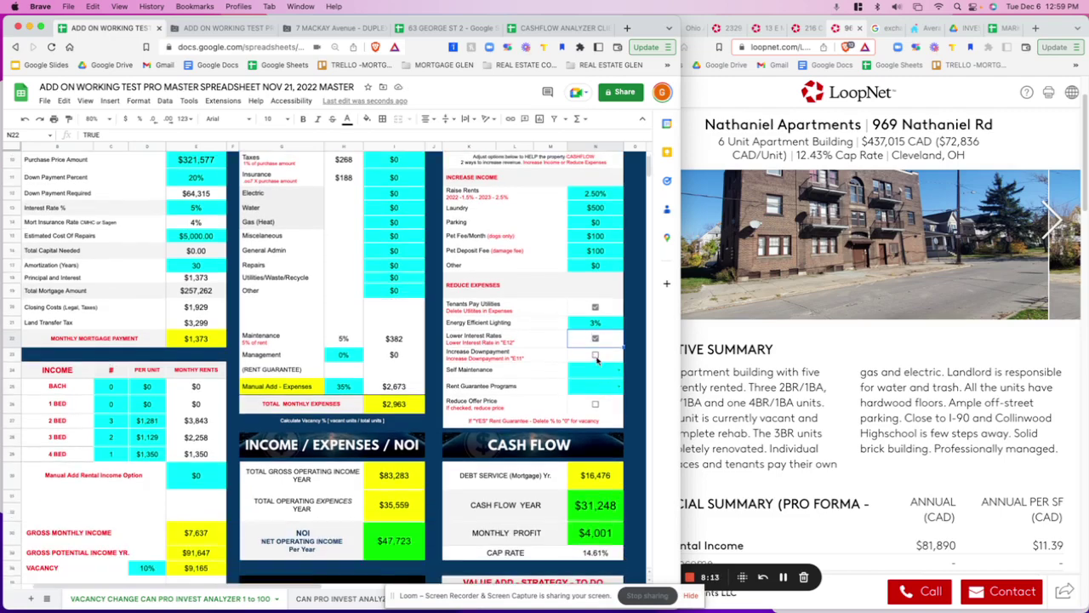
left_click(596, 356)
scroll(206, 217, "up", 1)
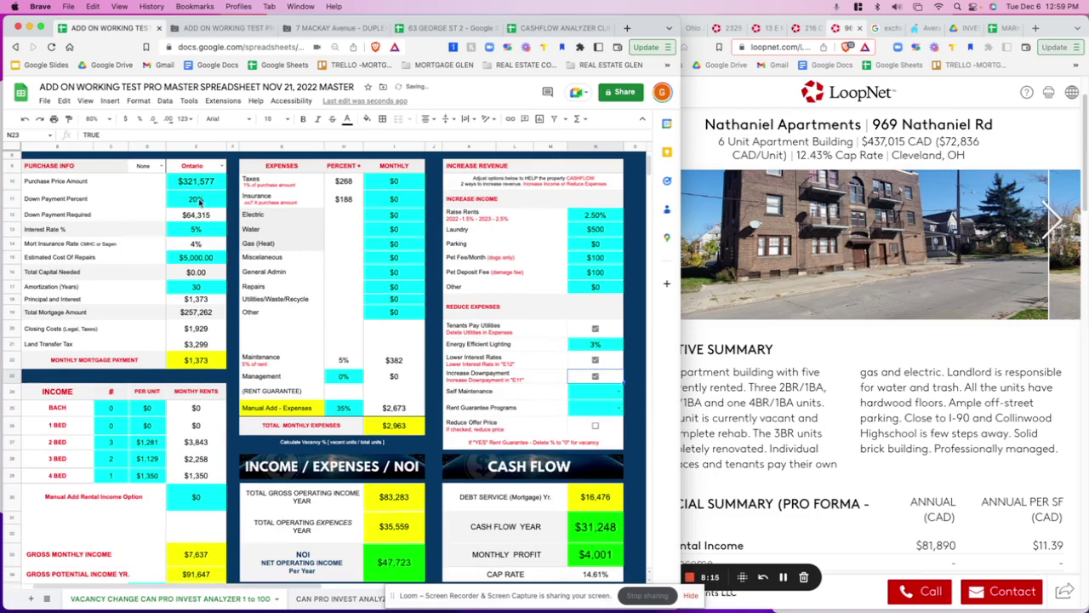
Step: Try a Down Payment Percent of 30% in the purchase info and check the yearly cash flow
left_click(196, 199)
type("30")
key("Return")
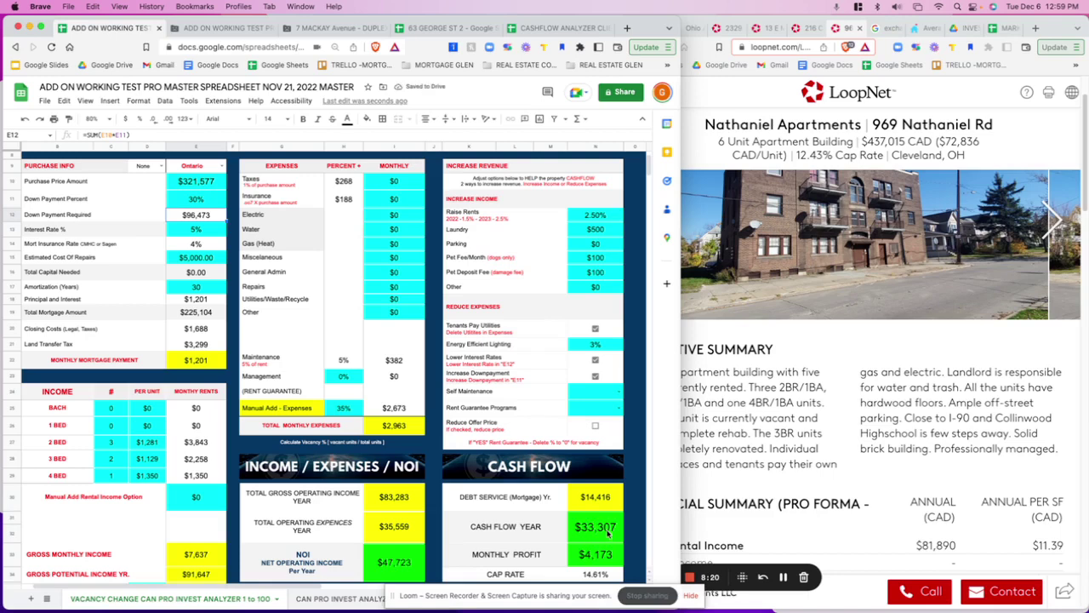
left_click(605, 533)
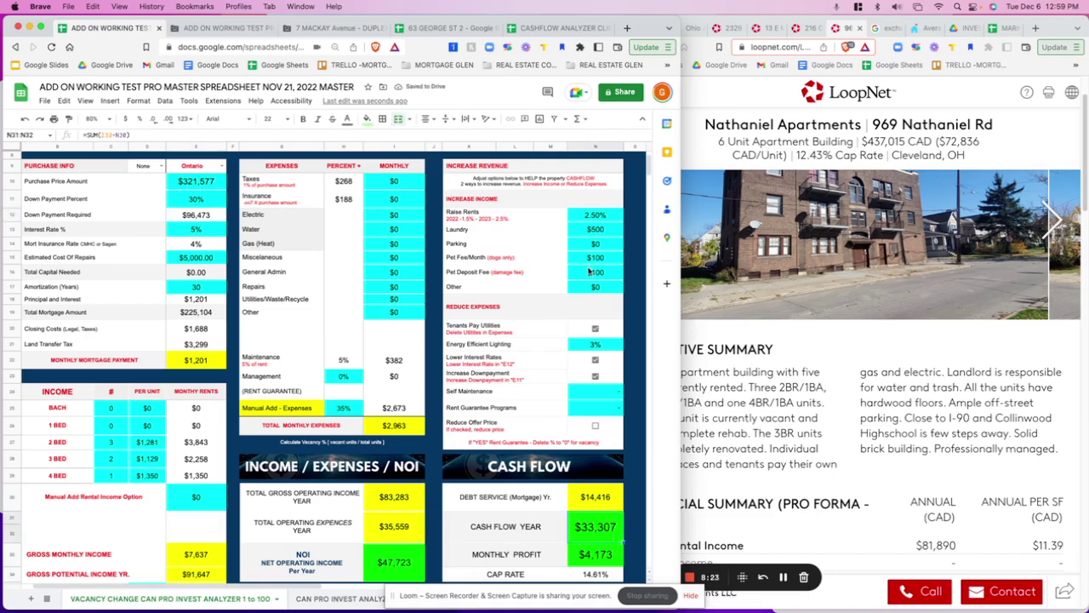
Step: Try a Down Payment Percent of 20% in the purchase info and restore it to 30%
left_click(196, 198)
type("2")
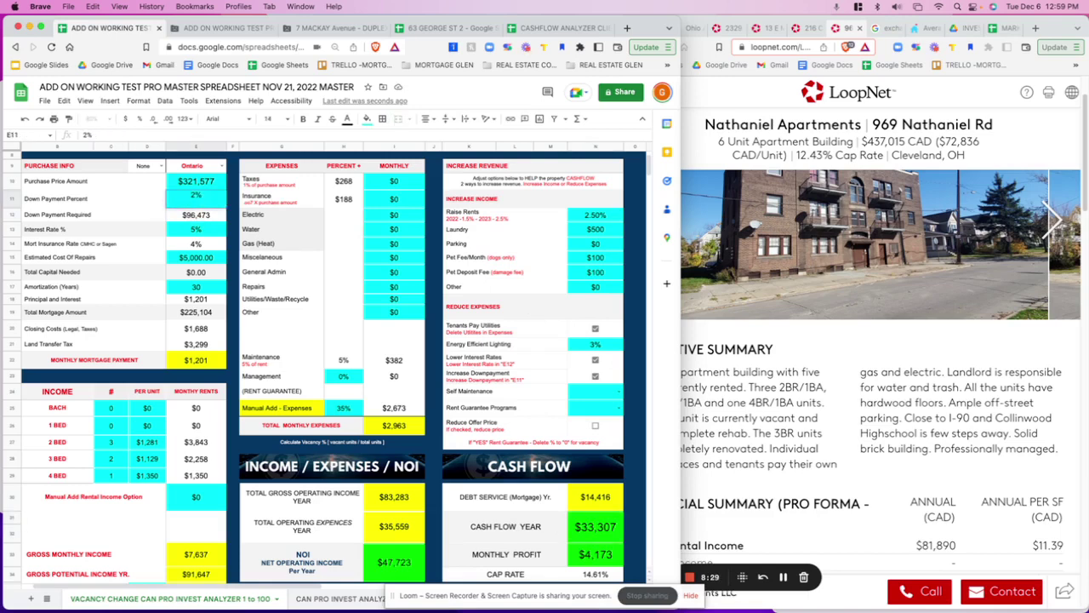
type("0")
key("Return")
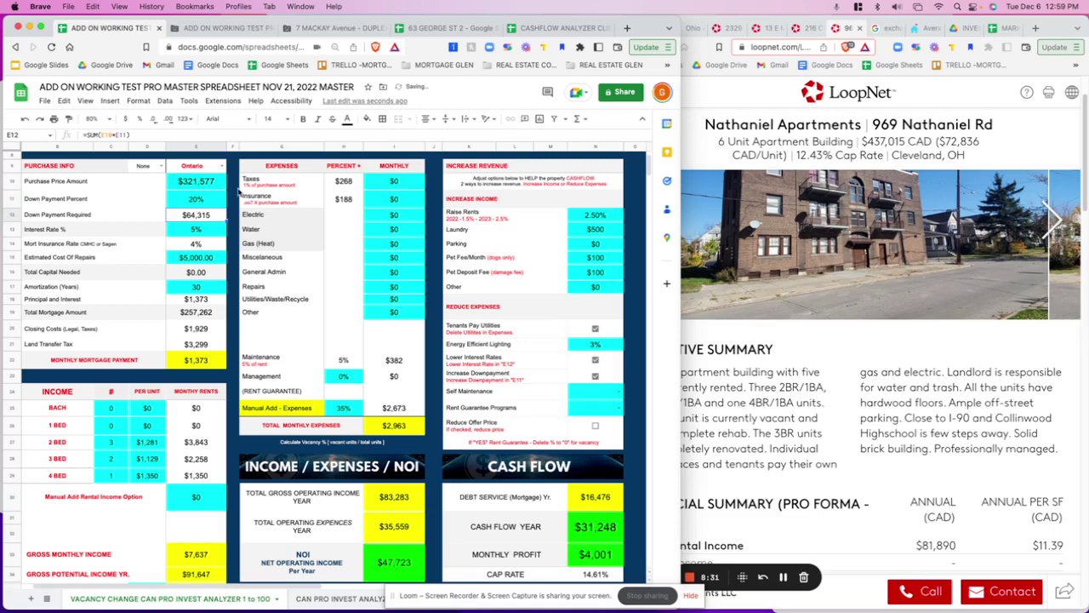
left_click(196, 199)
type("30")
key("Return")
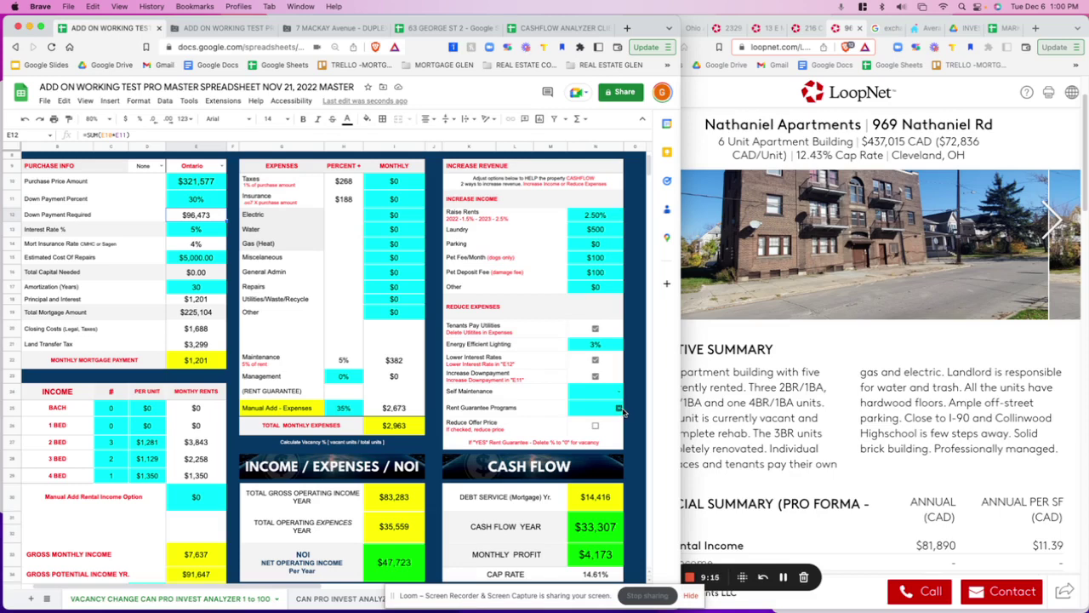
Step: Set both Rent Guarantee Programs and Self Maintenance to No in the Reduce Expenses section
left_click(617, 413)
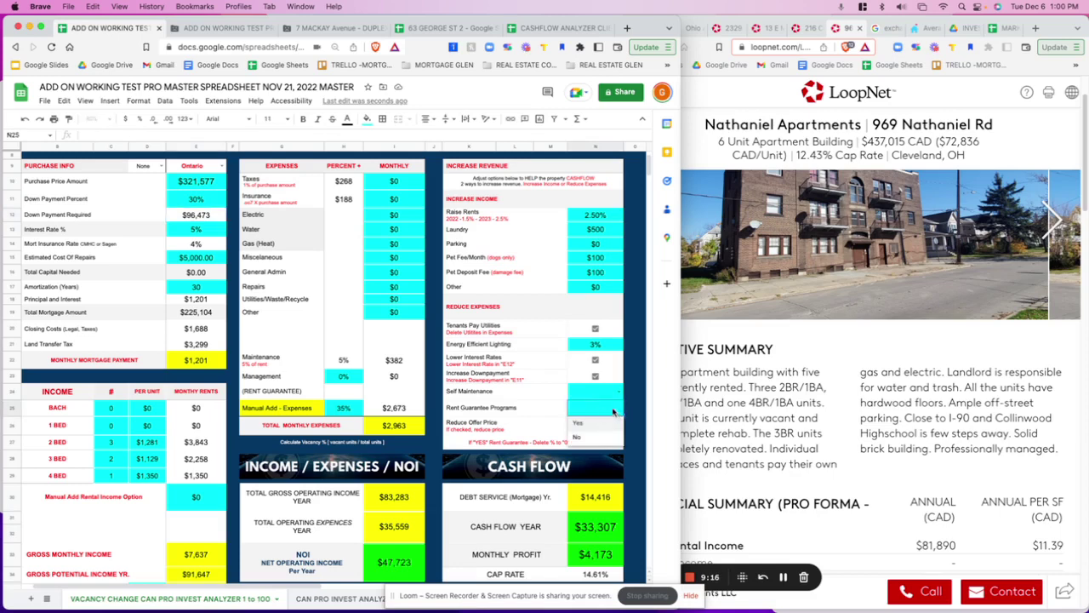
left_click(594, 441)
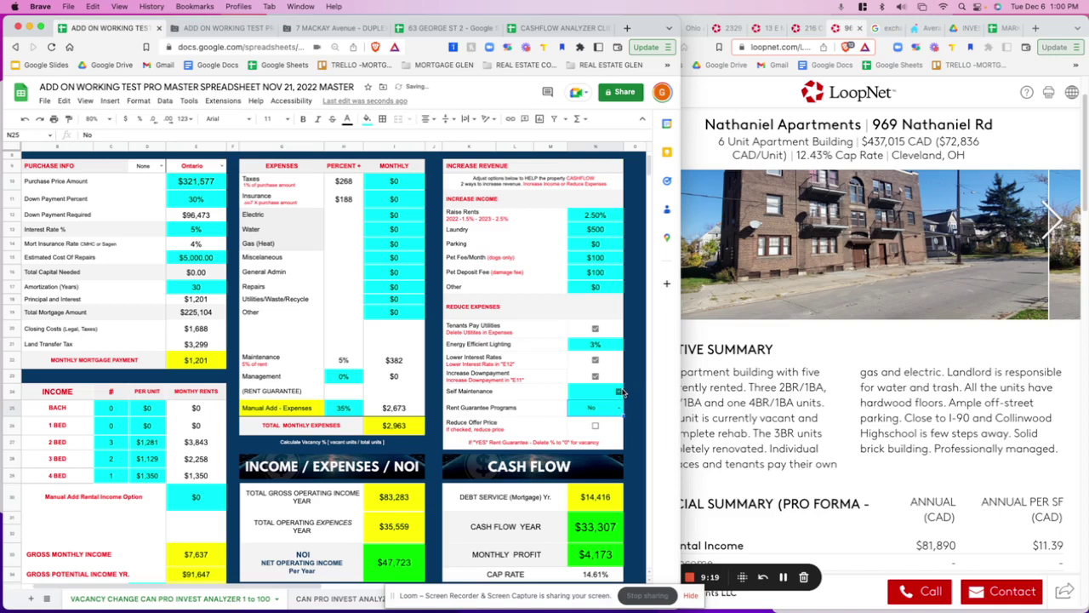
left_click(619, 393)
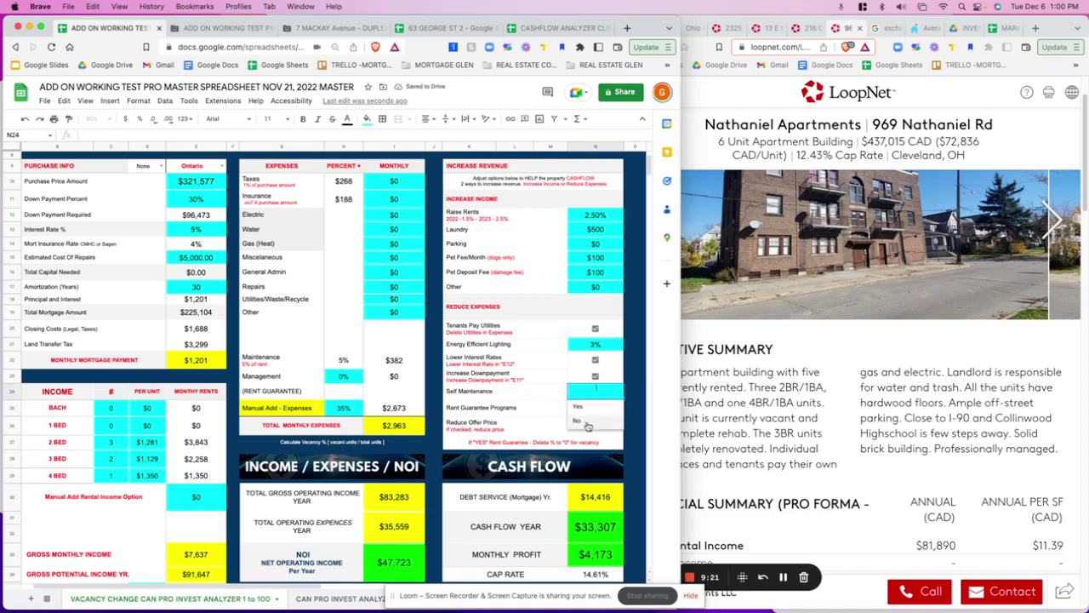
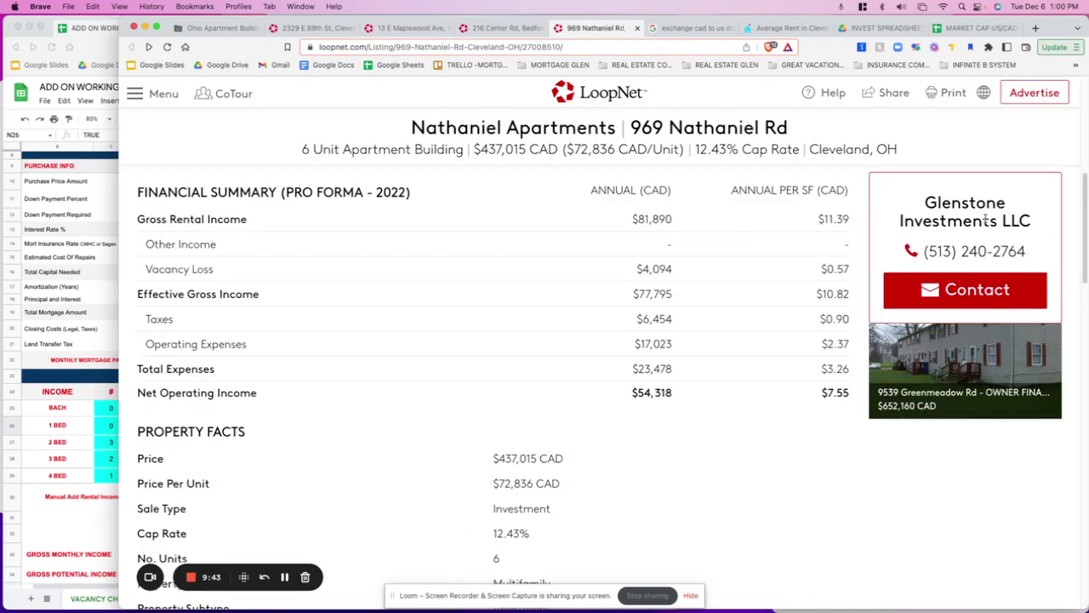
Step: Review the LoopNet listing's executive and financial summaries and place the listing window beside the spreadsheet
scroll(1045, 253, "up", 3)
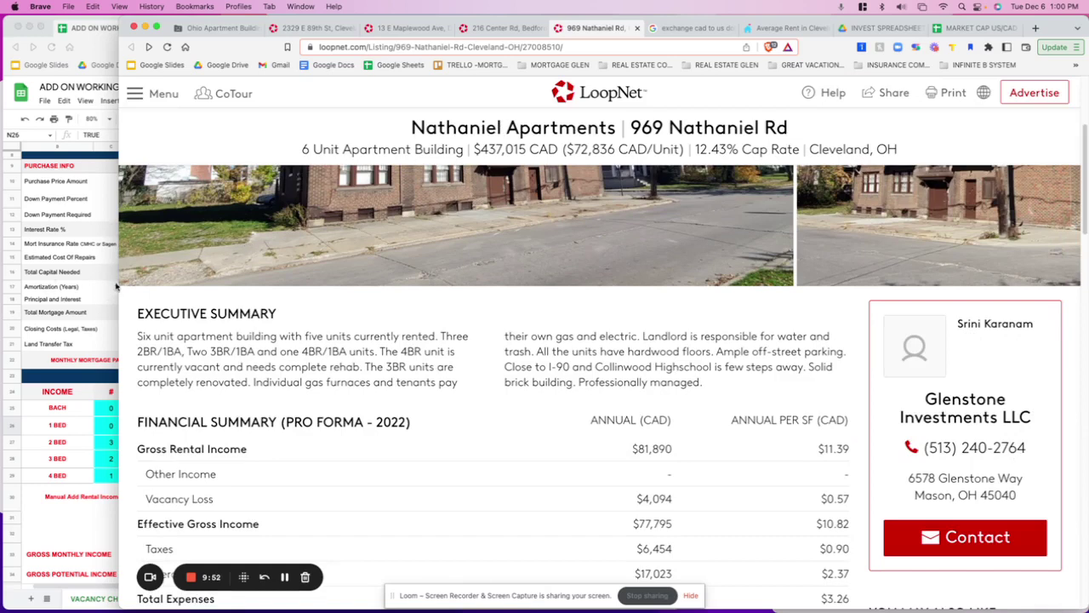
mouse_move(271, 610)
key("ctrl+alt+Right")
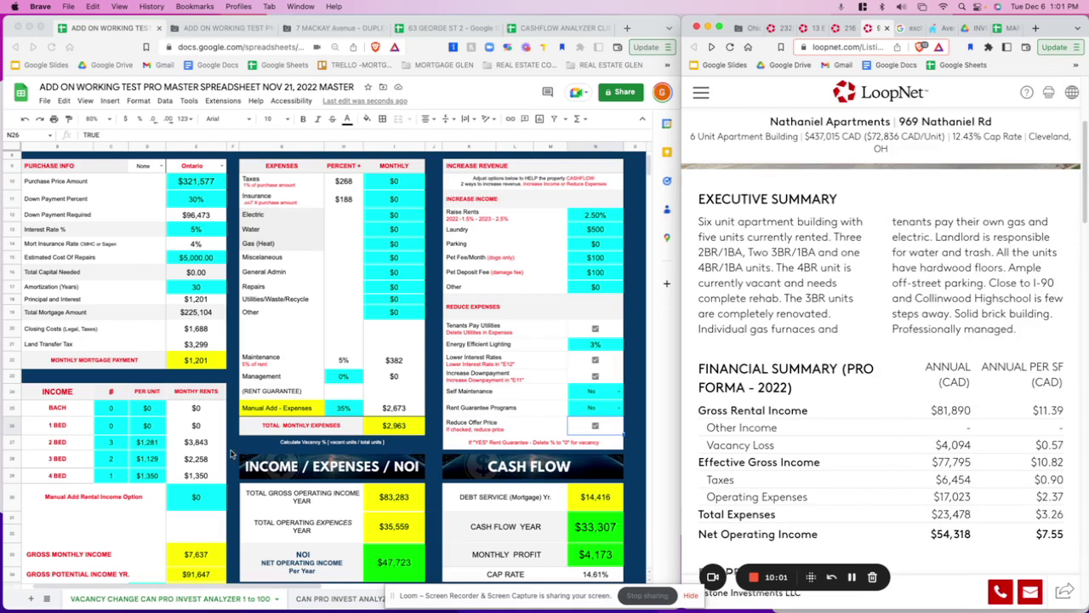
scroll(624, 445, "down", 1)
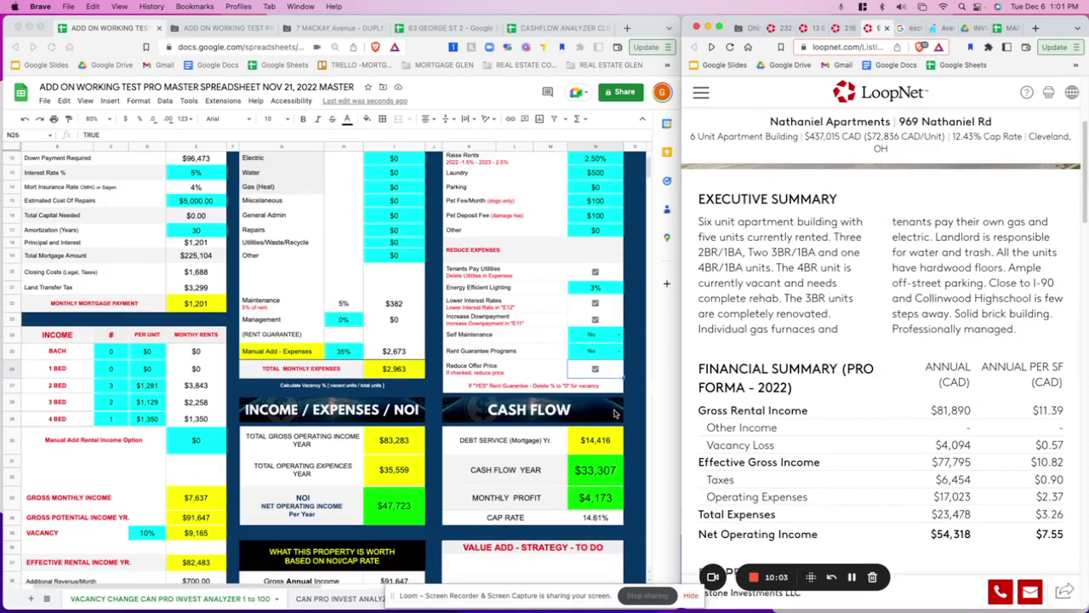
scroll(167, 214, "up", 2)
left_click(297, 254)
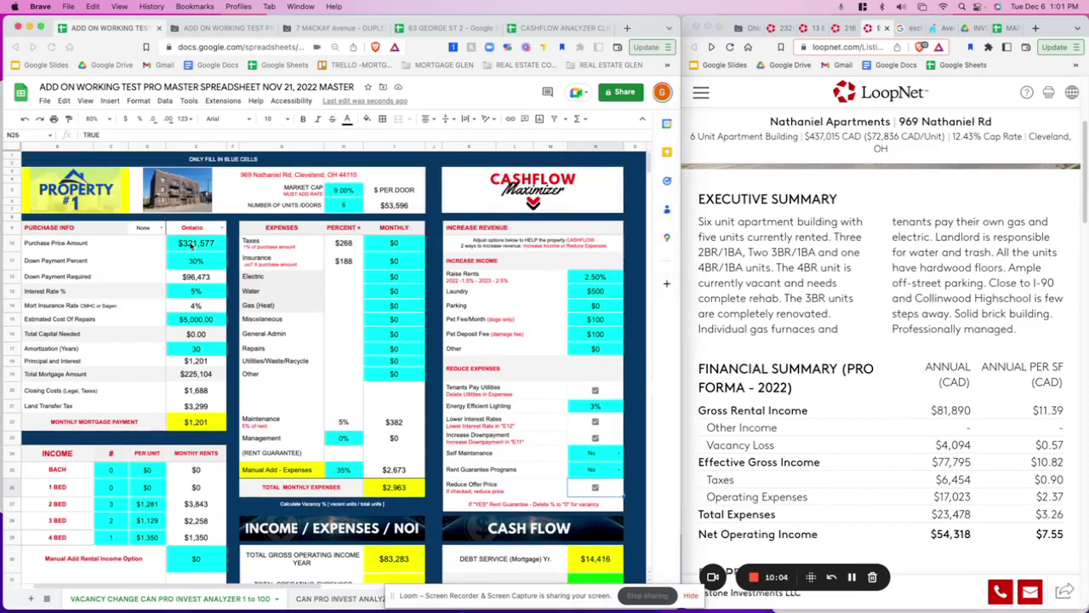
type("300")
key("BackSpace")
key("BackSpace")
key("BackSpace")
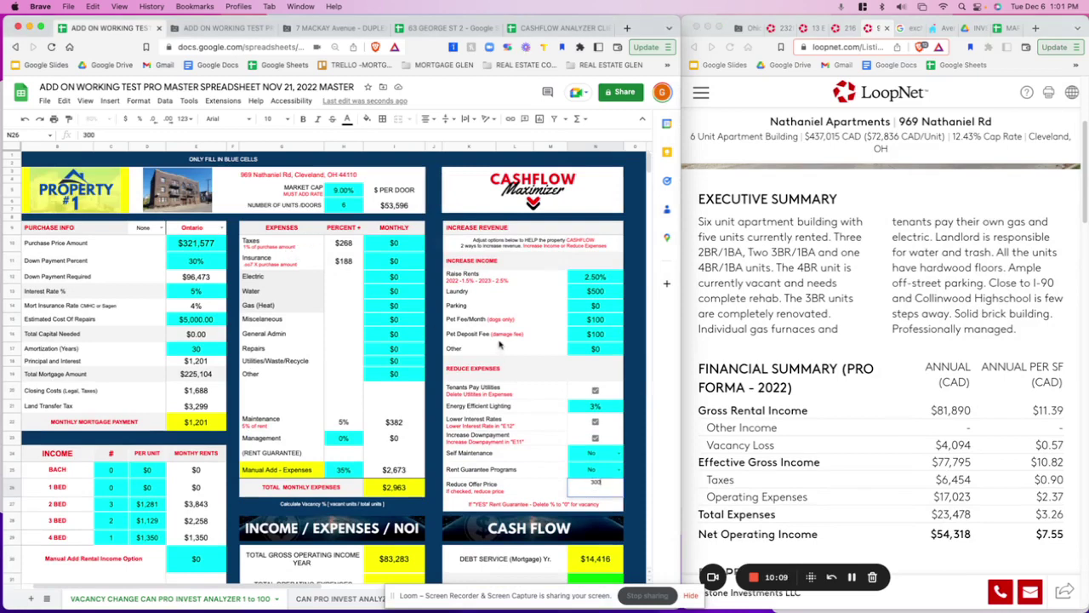
left_click(639, 444)
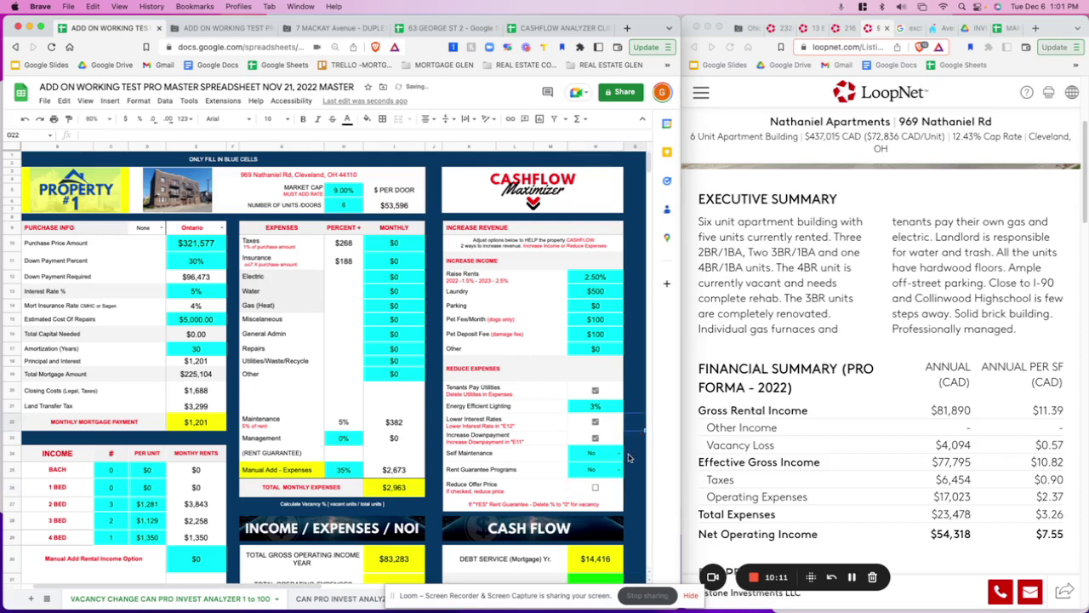
Step: Set the Purchase Price Amount in the purchase info to $300,000
left_click(196, 244)
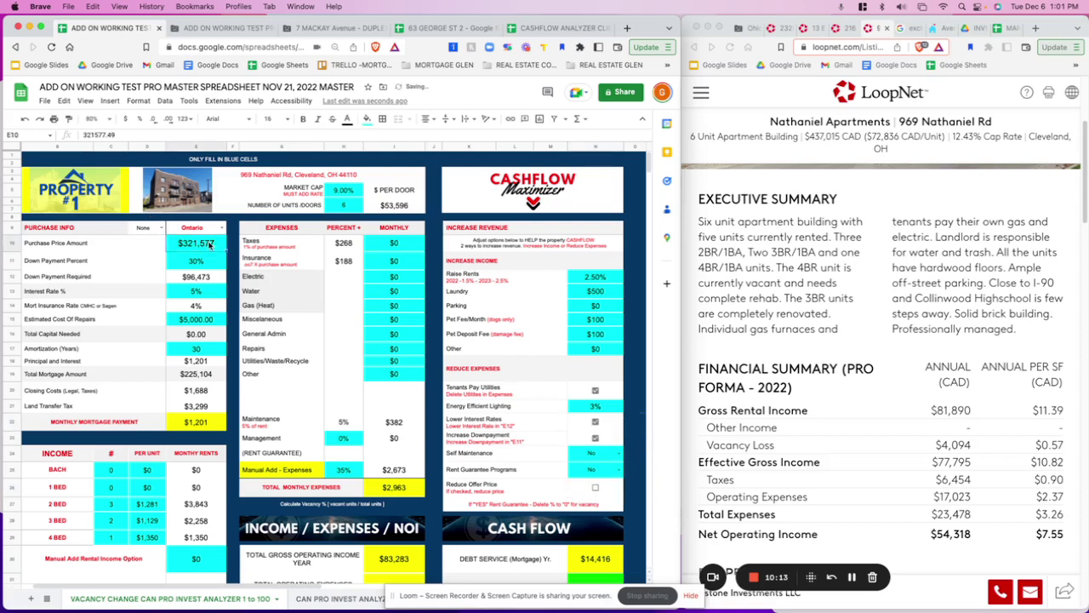
type("300,00")
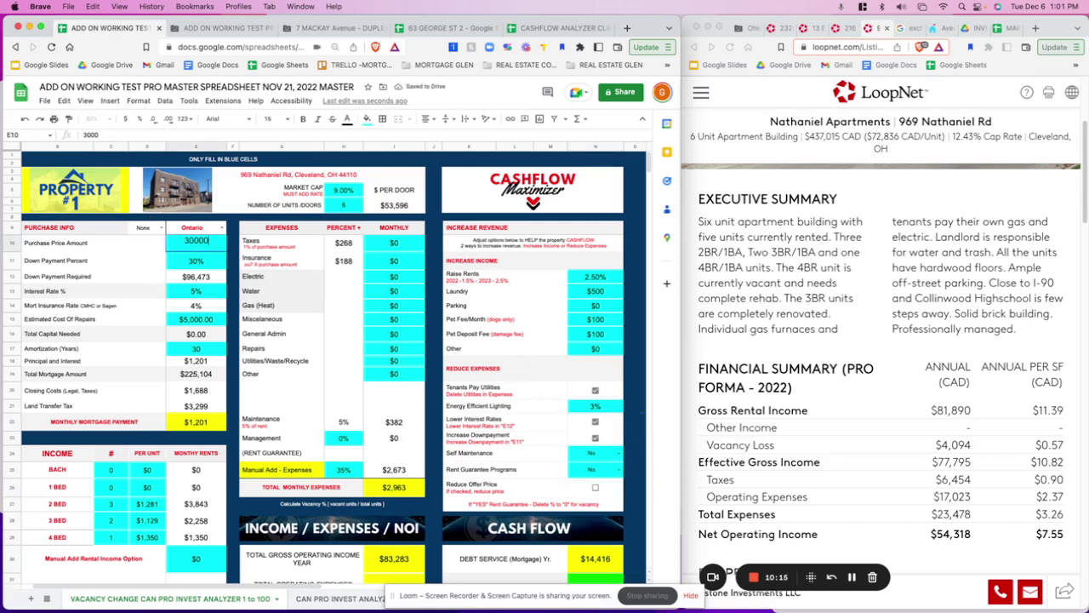
type("0")
key("Return")
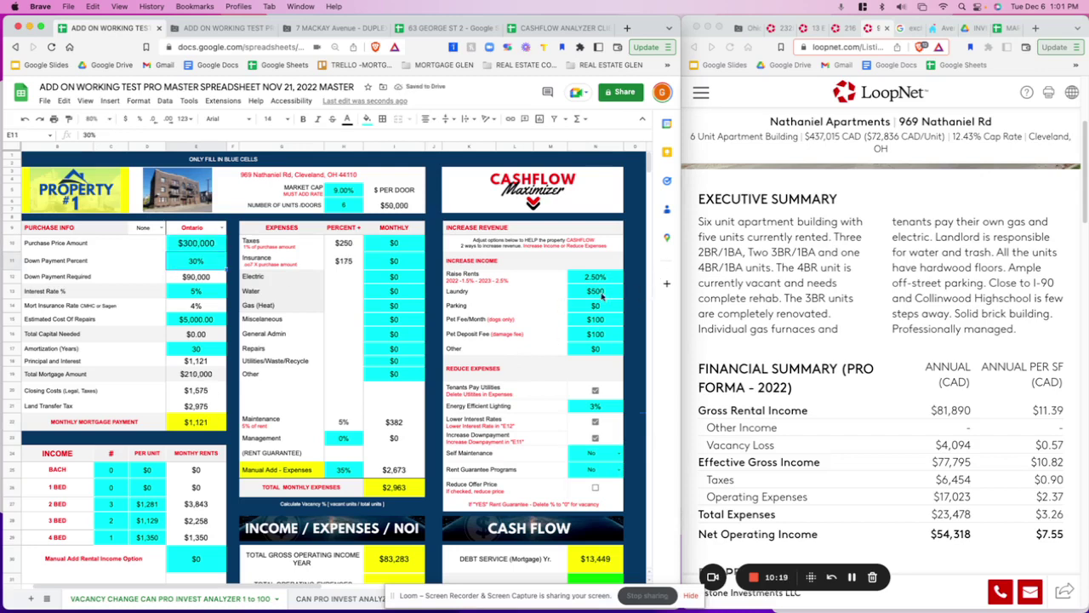
Step: Check the Cash Flow section and enable the Reduce Offer Price option in the Reduce Expenses section
scroll(525, 301, "down", 1)
scroll(576, 308, "down", 1)
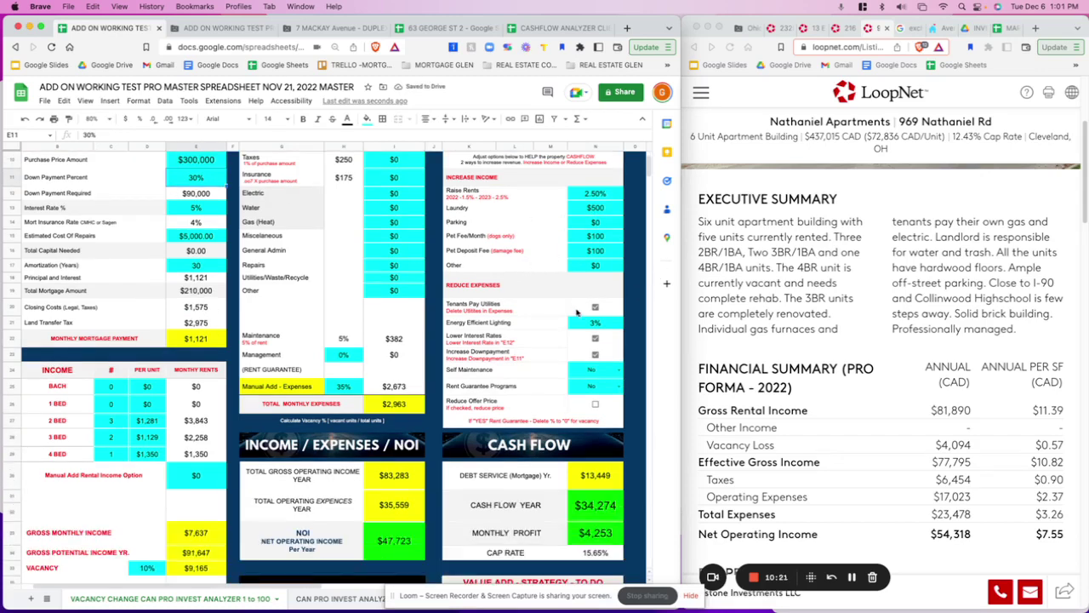
scroll(616, 504, "down", 1)
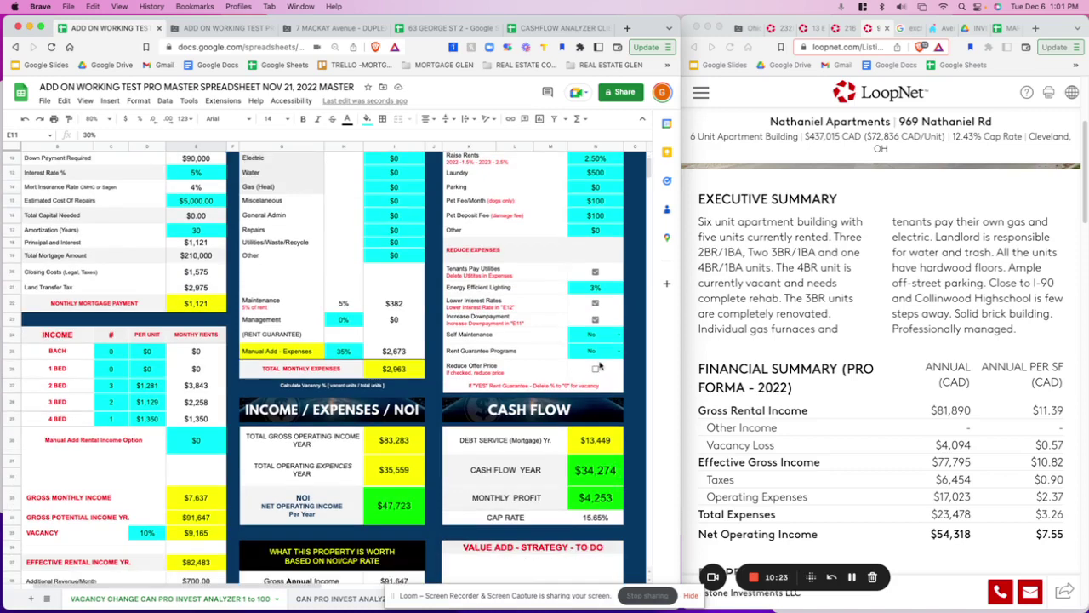
left_click(597, 370)
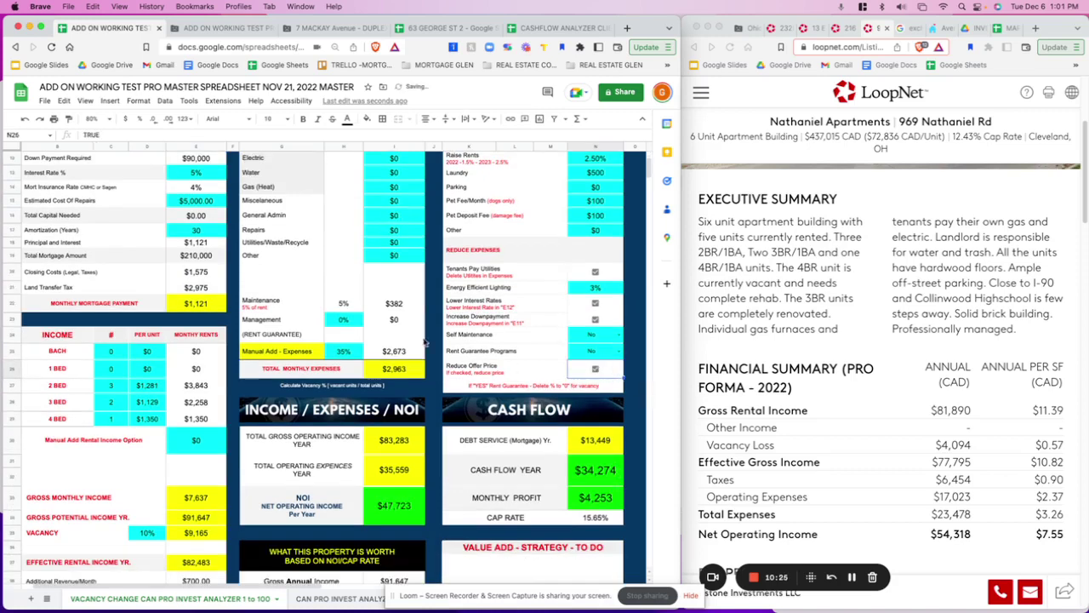
Step: Examine the yearly cash flow and the suggested offer based on NOI and cap rate against the purchase info
scroll(403, 364, "up", 3)
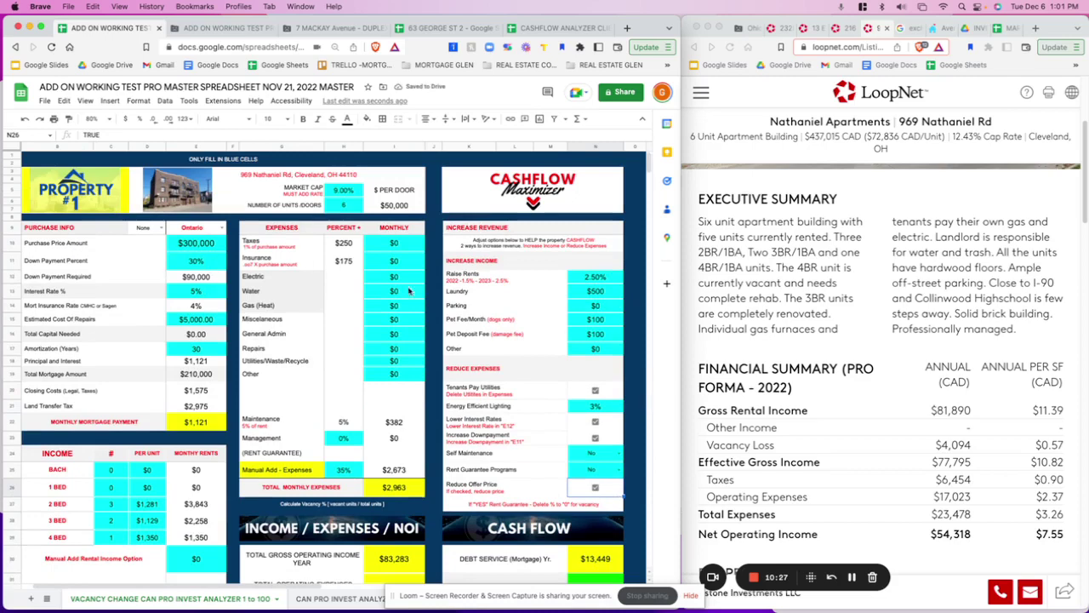
scroll(536, 393, "down", 5)
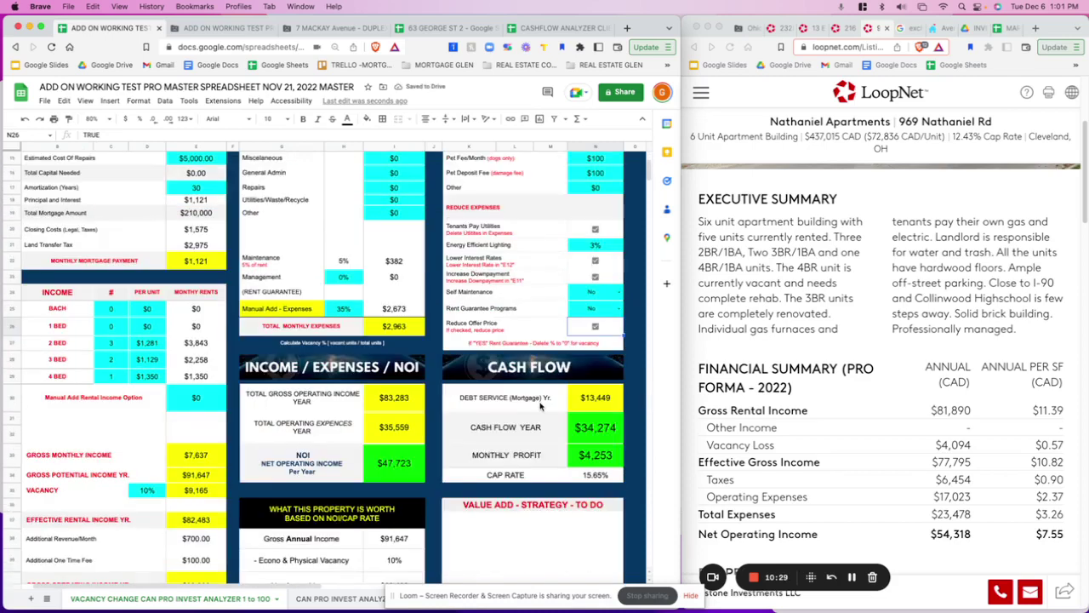
scroll(550, 408, "down", 3)
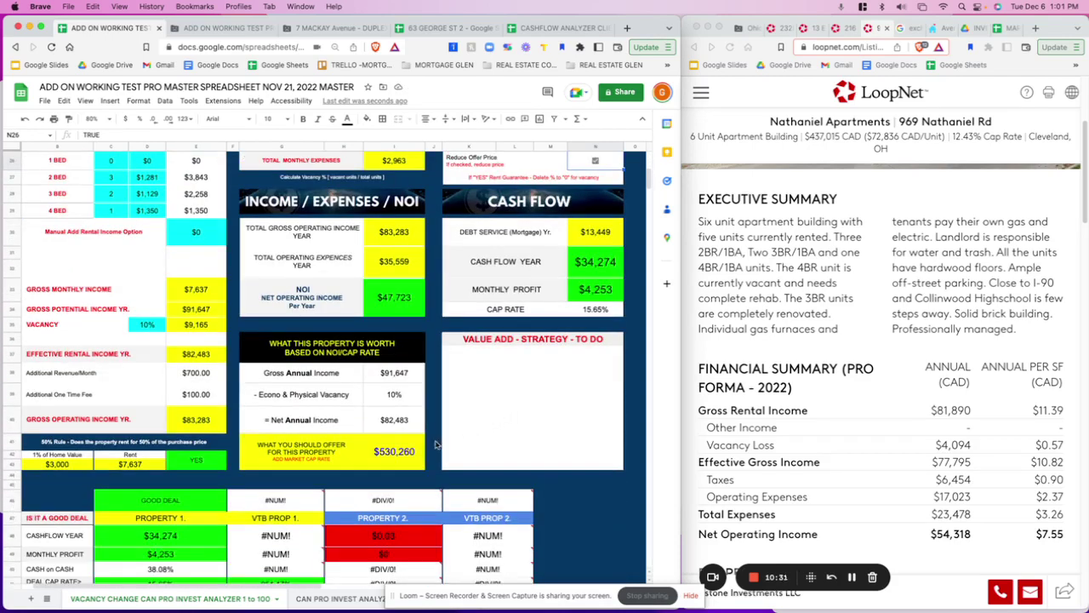
scroll(358, 459, "up", 7)
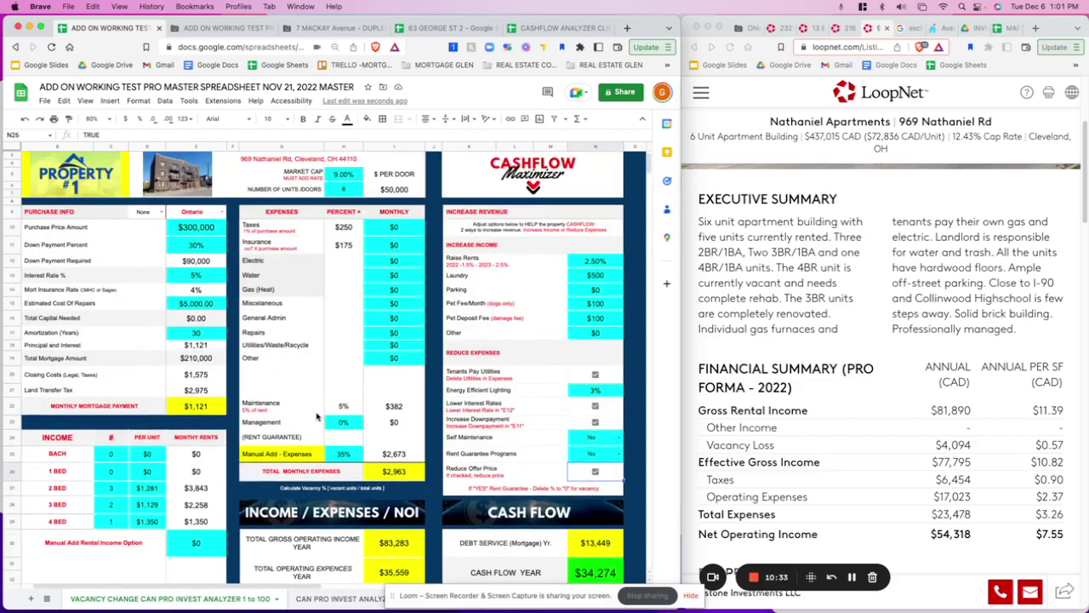
scroll(316, 417, "down", 8)
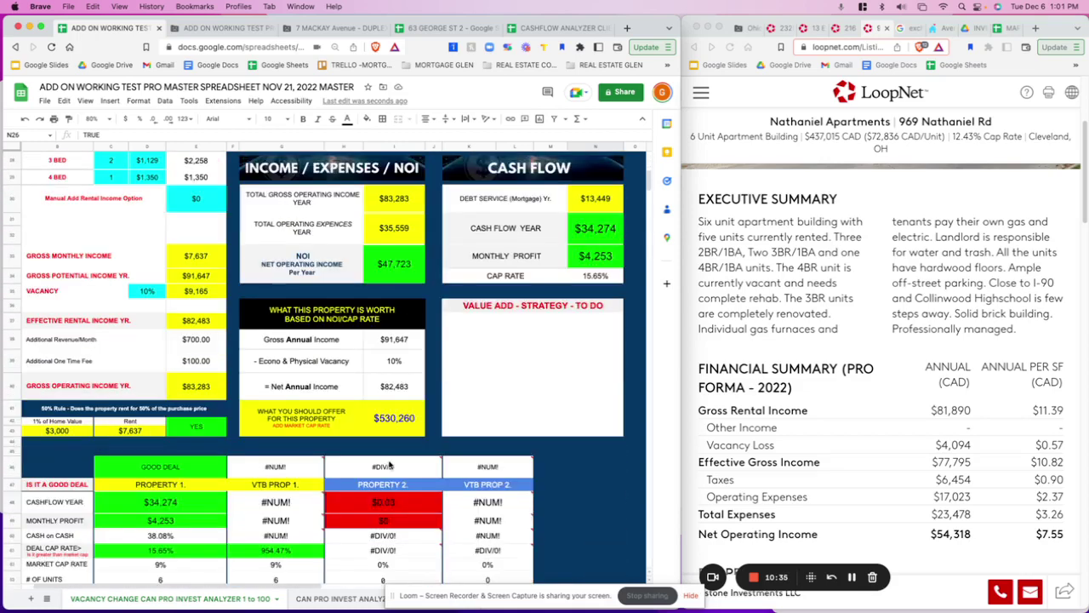
left_click(425, 433)
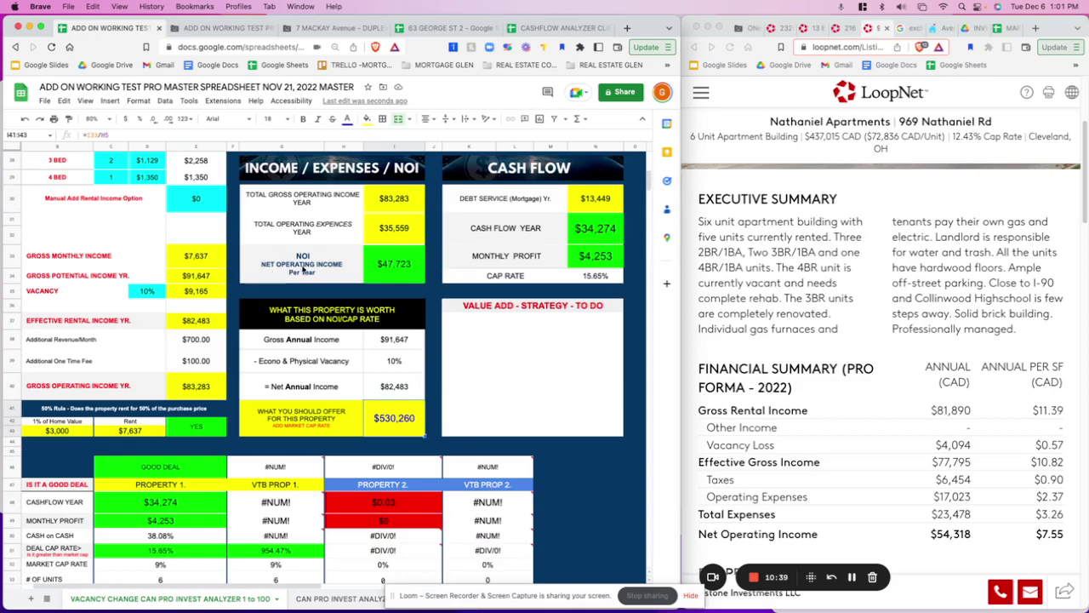
scroll(283, 265, "up", 8)
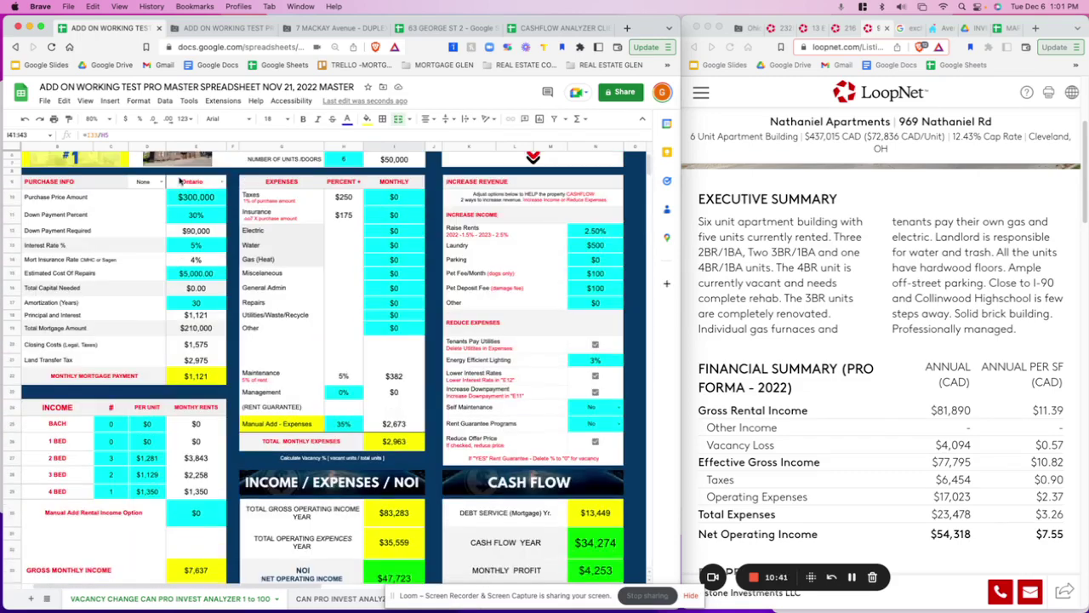
scroll(412, 410, "down", 7)
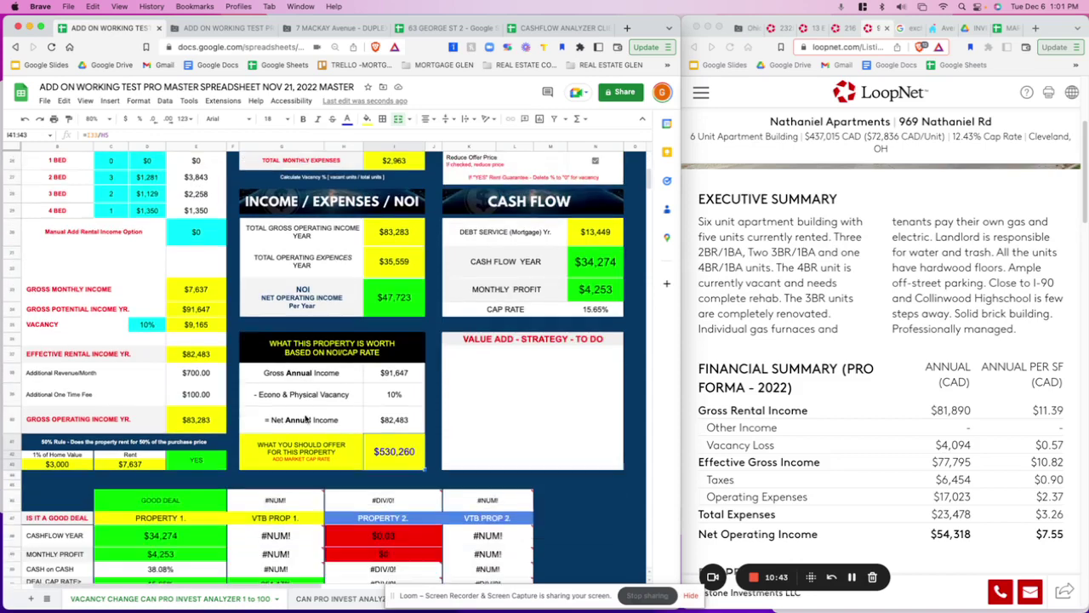
Step: Examine Property 1 in the deal comparison table, including its market cap rate, number of units, cost per door and offer price
scroll(306, 419, "down", 5)
scroll(434, 478, "down", 5)
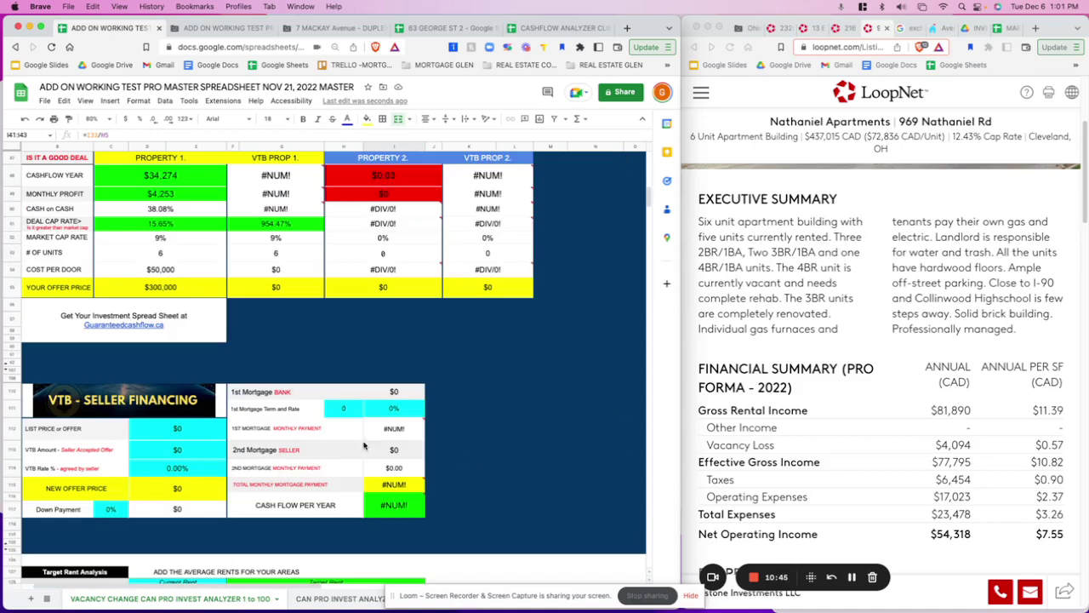
scroll(226, 309, "up", 3)
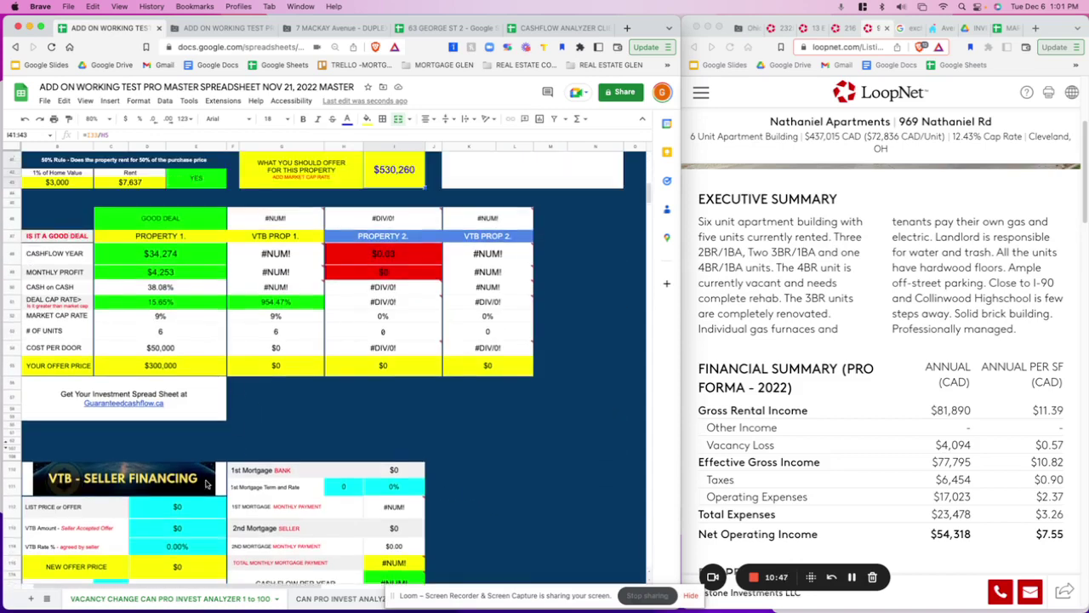
scroll(207, 483, "down", 1)
scroll(195, 426, "up", 3)
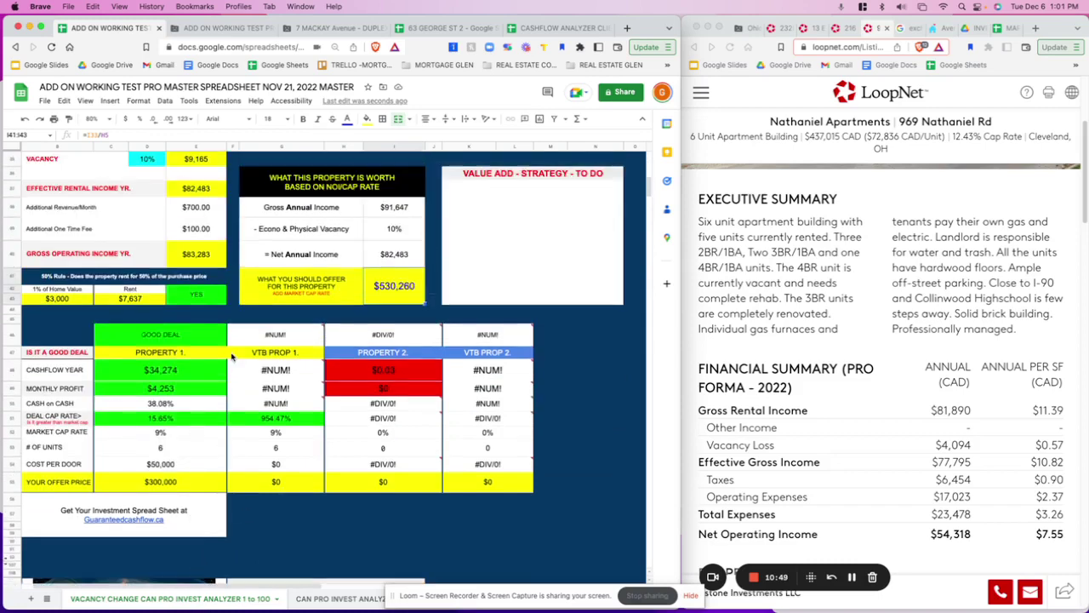
left_click(198, 425)
left_click(173, 435)
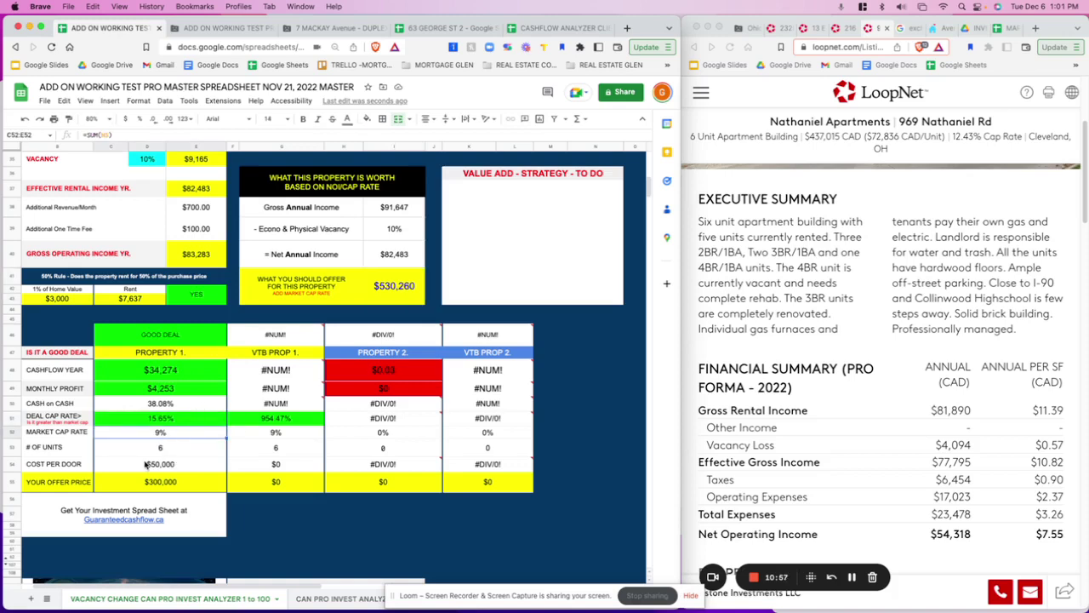
left_click(185, 448)
left_click(181, 468)
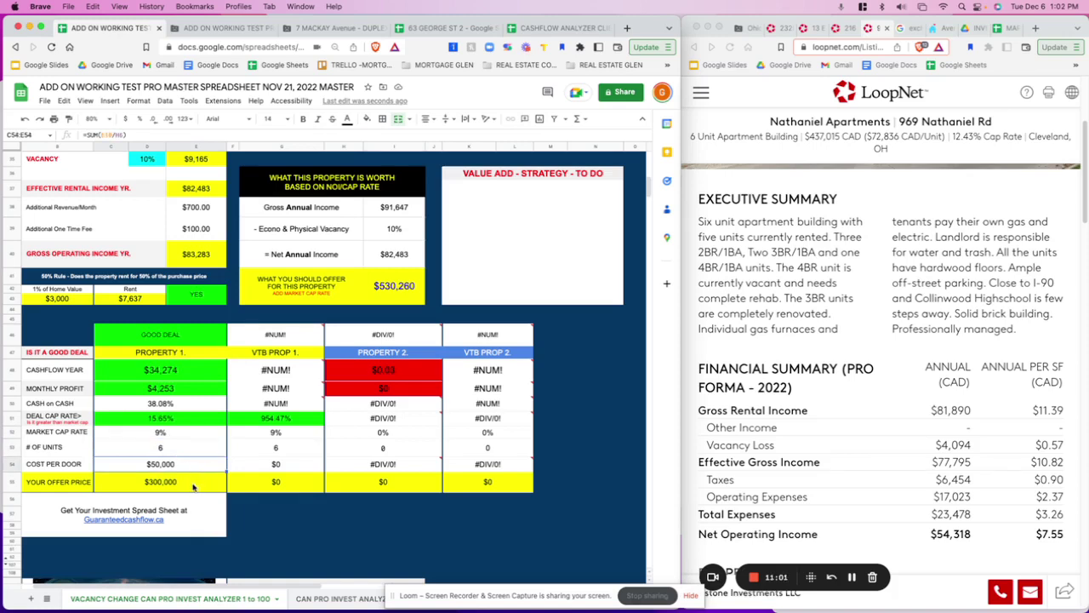
left_click(181, 483)
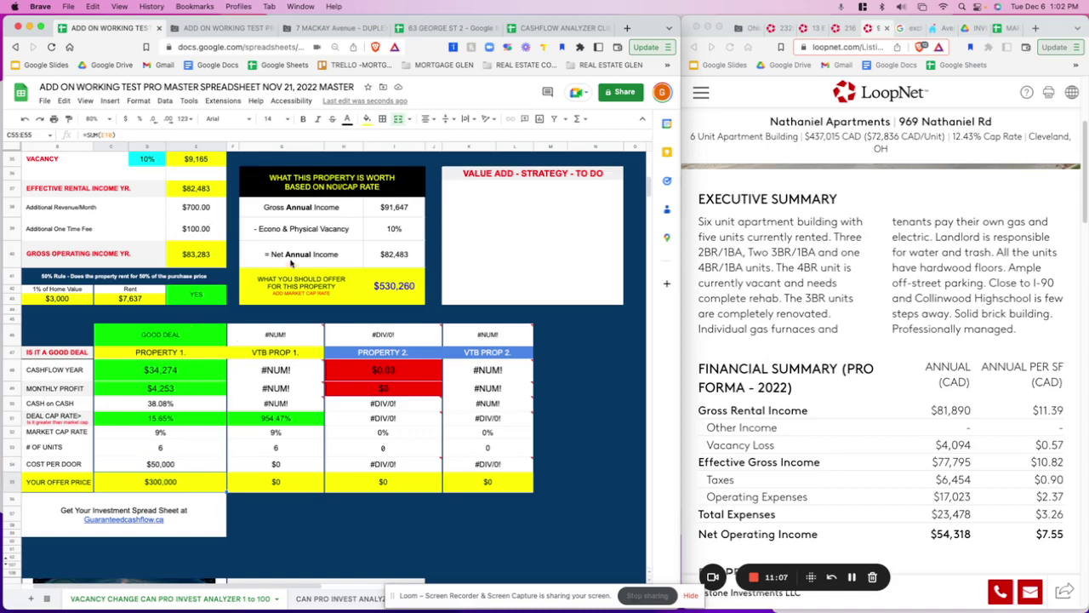
Step: Inspect the recommended offer amount in the property worth section and compare it with the purchase price
scroll(364, 339, "up", 2)
left_click(388, 391)
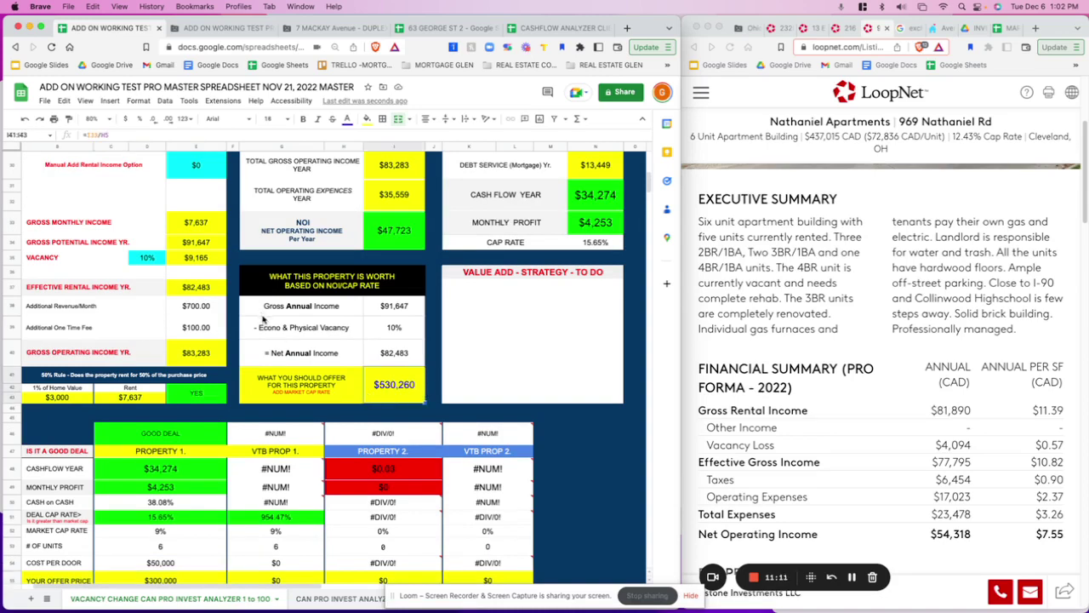
scroll(273, 321, "up", 4)
scroll(279, 317, "up", 5)
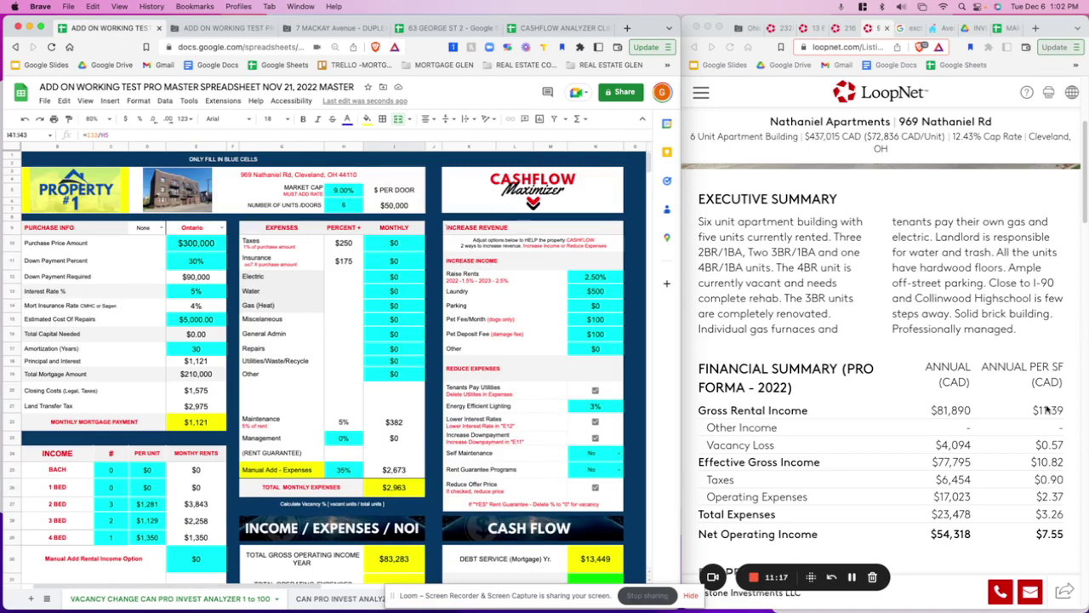
Step: Enlarge the LoopNet window to review the Nathaniel Apartments financial summary and property facts, and restore the side-by-side layout
left_click(716, 341)
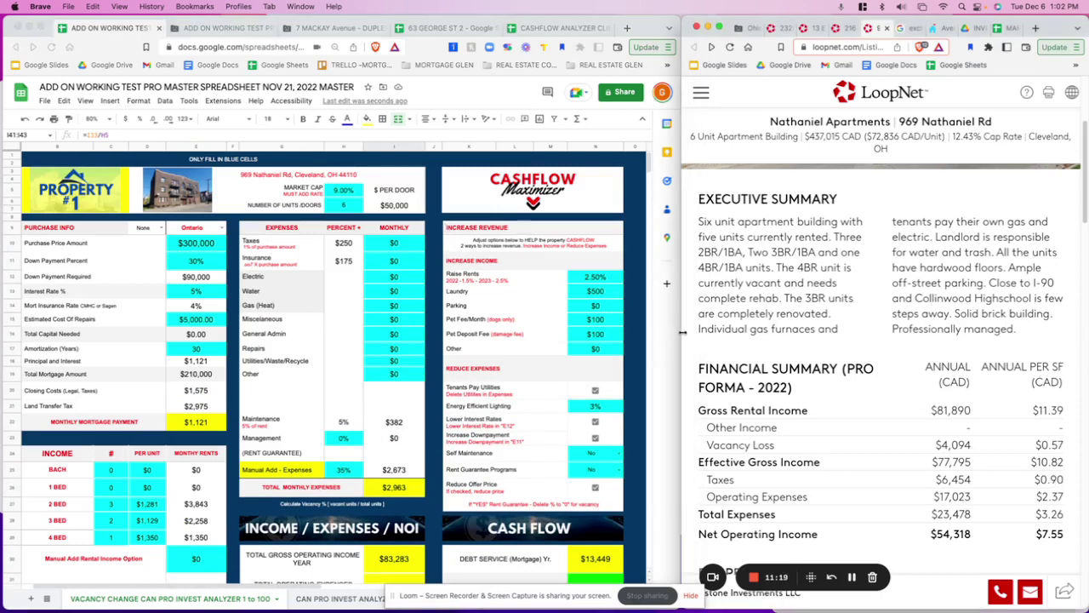
left_click_drag(680, 332, 133, 324)
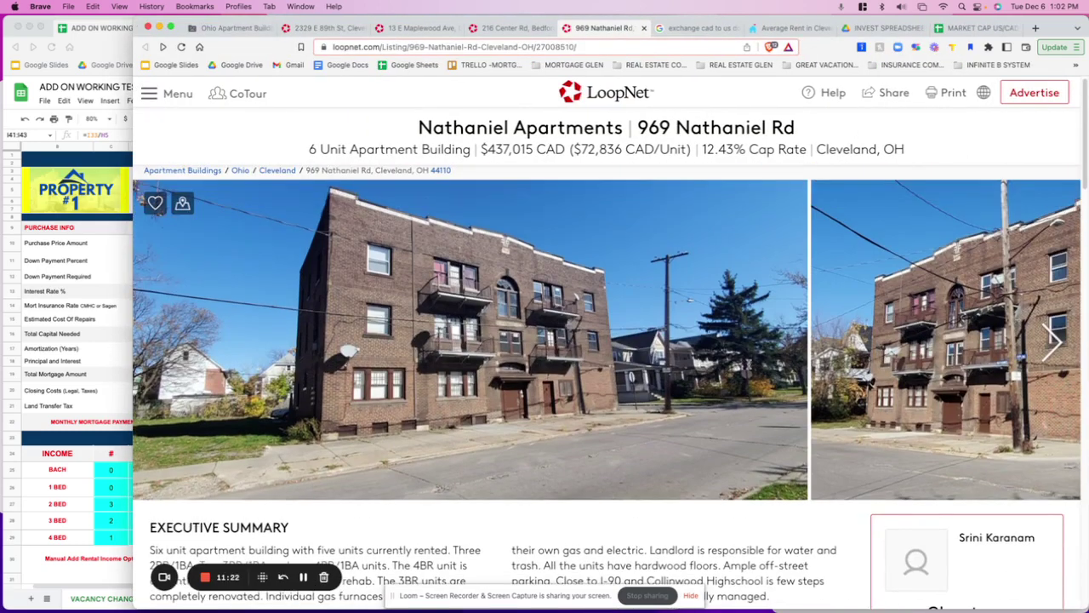
scroll(851, 434, "down", 5)
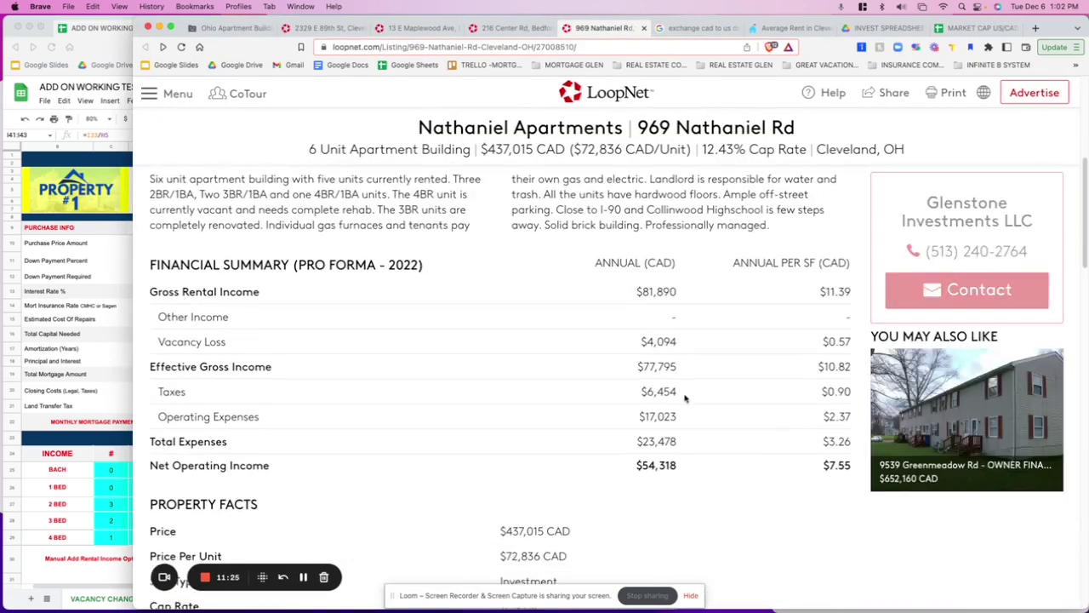
scroll(423, 360, "down", 2)
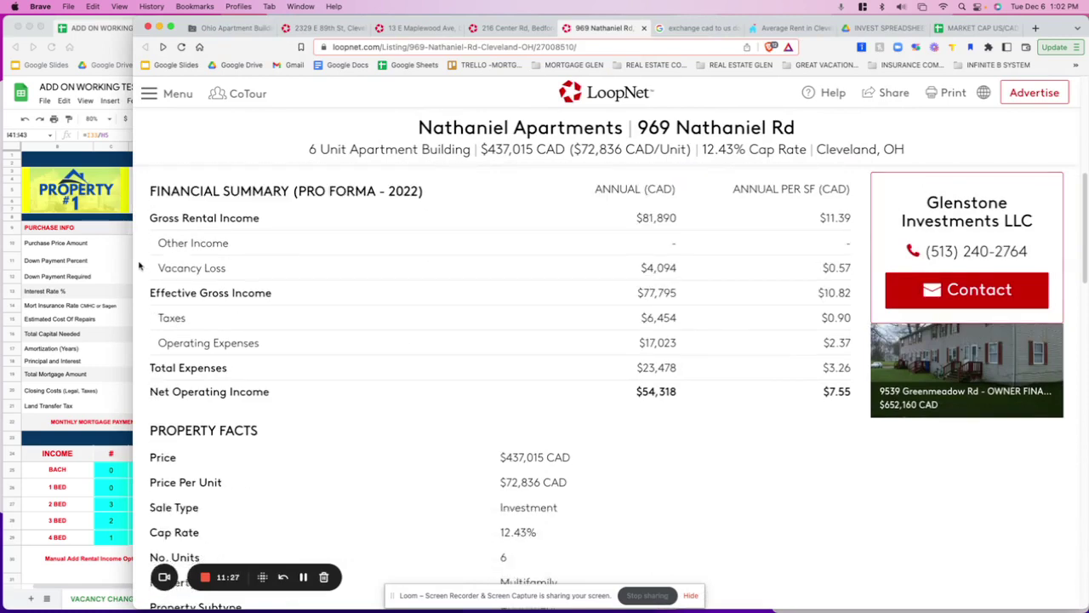
left_click_drag(213, 255, 685, 255)
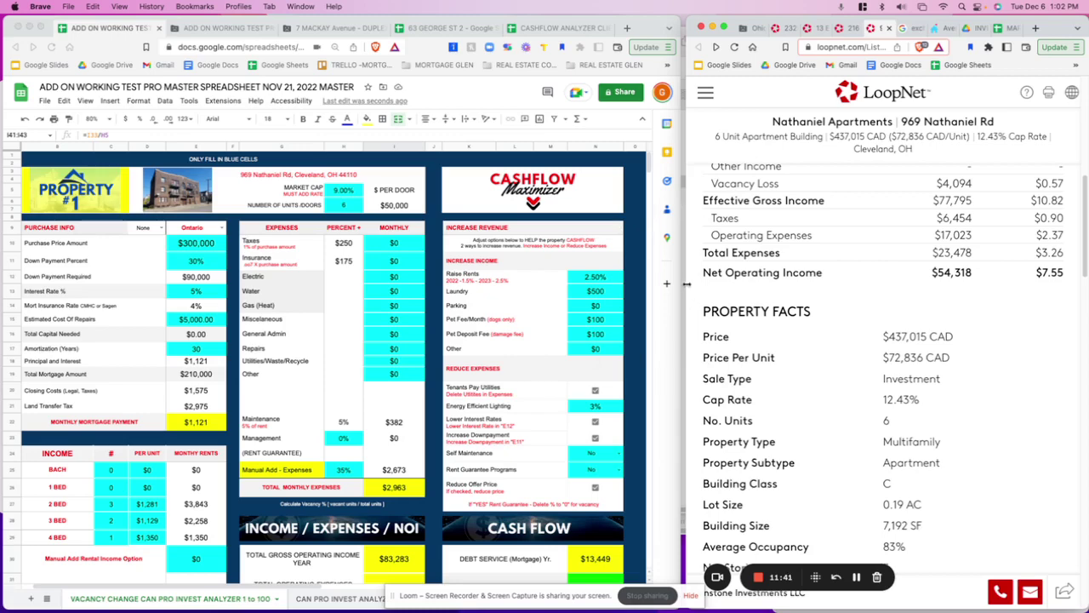
left_click_drag(649, 284, 206, 247)
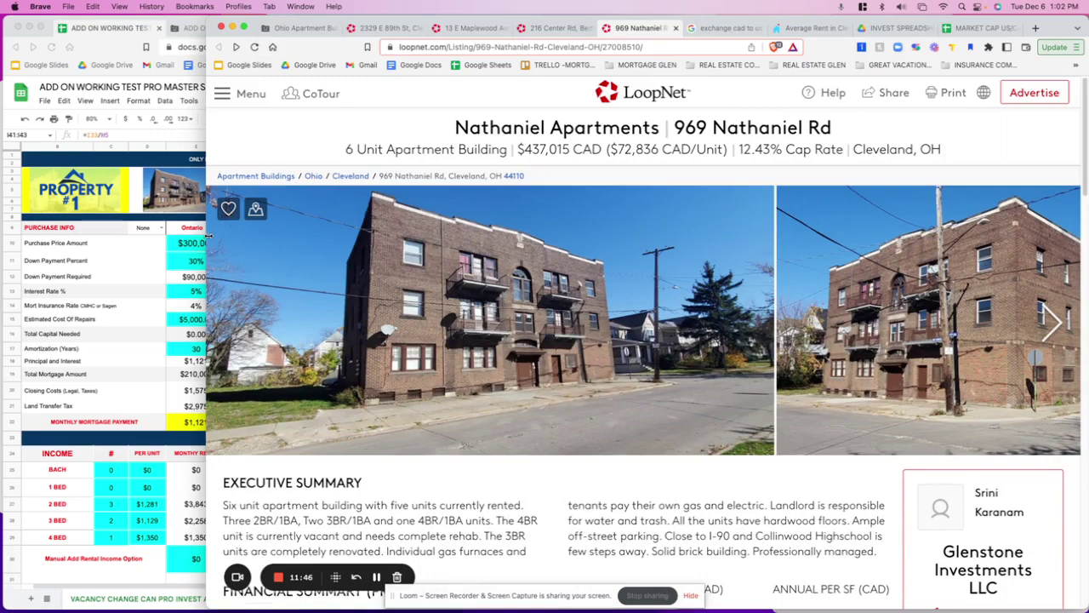
left_click_drag(207, 236, 685, 222)
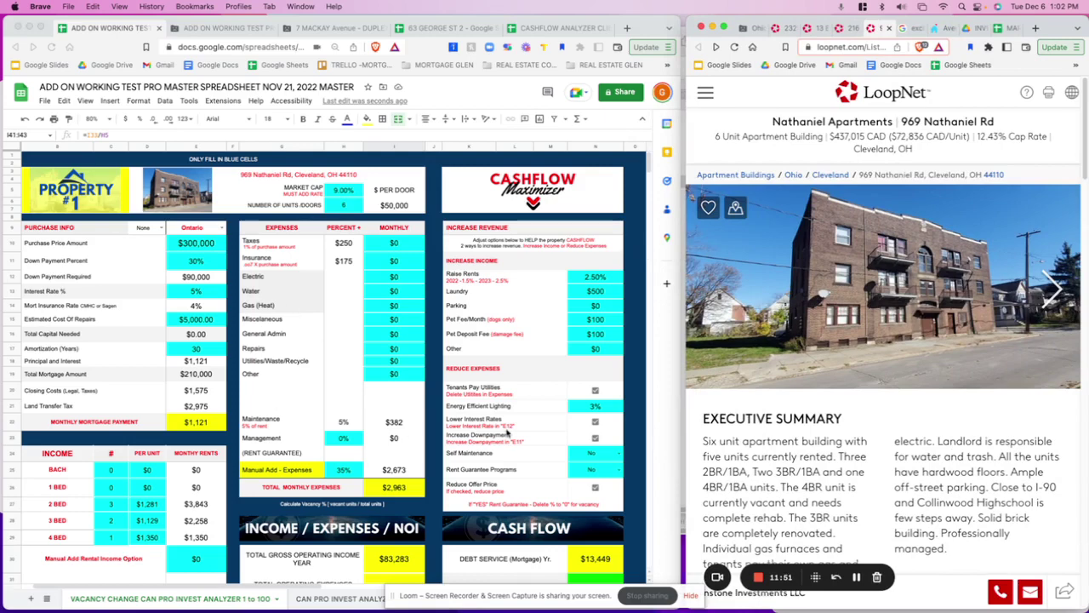
Step: Review Property 1's NOI, cash flow and suggested offer against the Reduce Expenses options and the deal comparison table
scroll(508, 434, "down", 5)
scroll(382, 397, "down", 5)
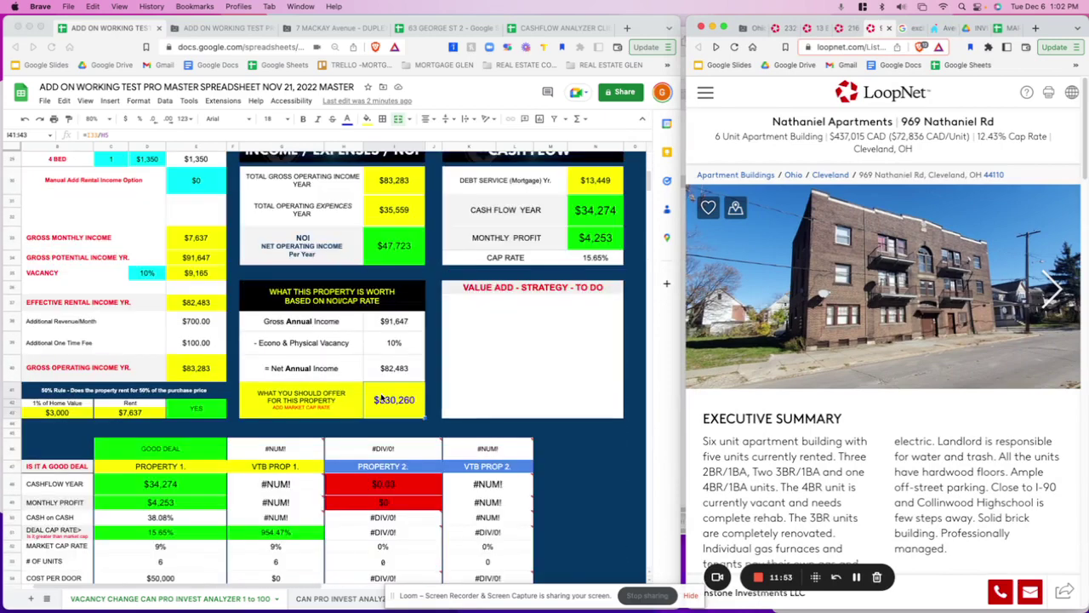
scroll(400, 374, "up", 7)
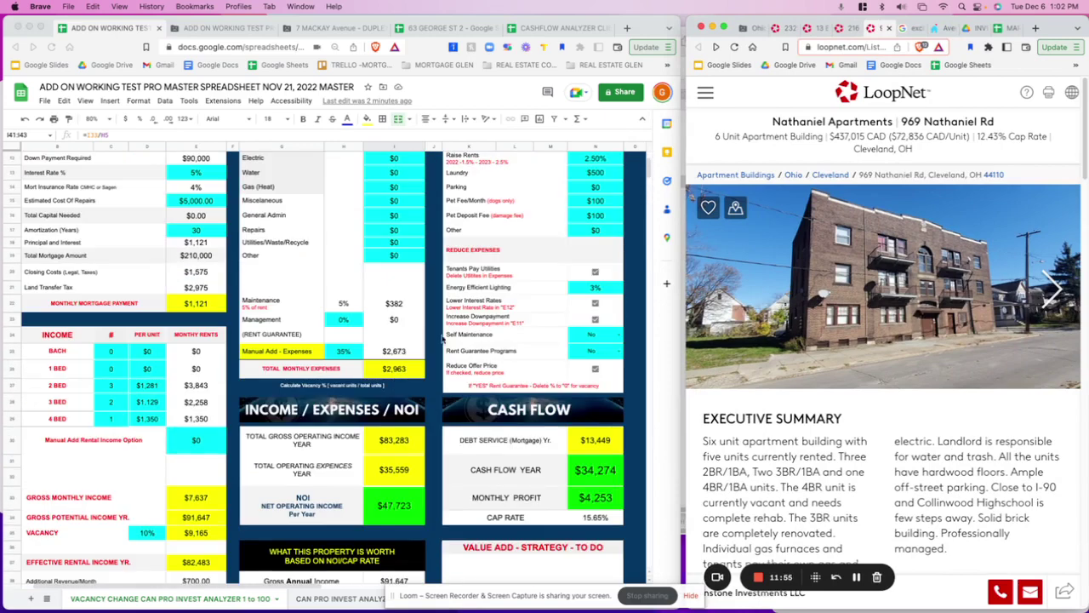
scroll(608, 228, "up", 5)
scroll(383, 374, "down", 8)
scroll(361, 380, "down", 3)
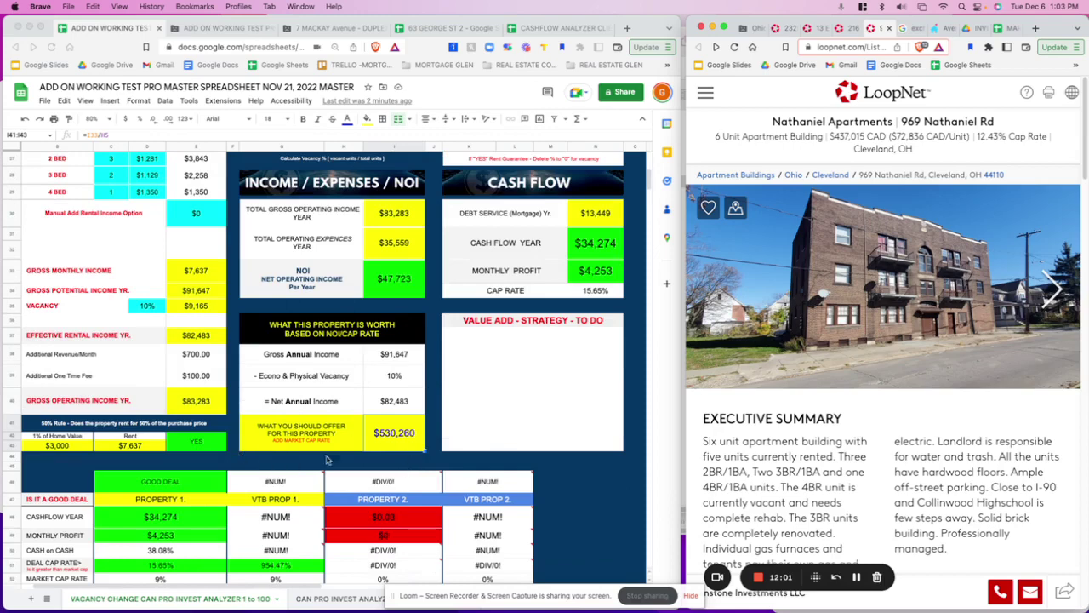
scroll(332, 426, "down", 3)
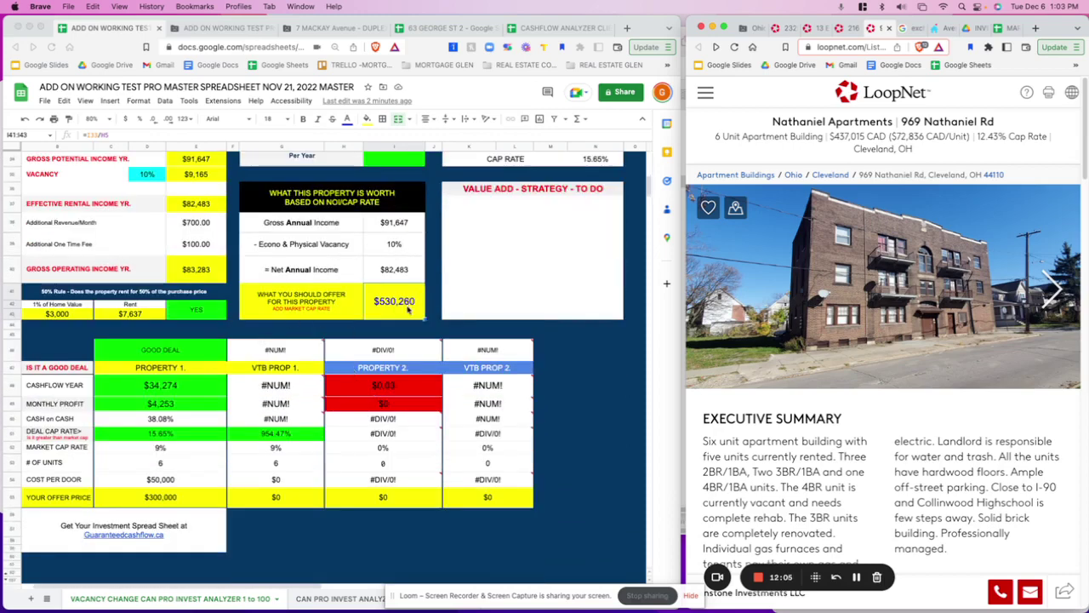
scroll(332, 341, "down", 2)
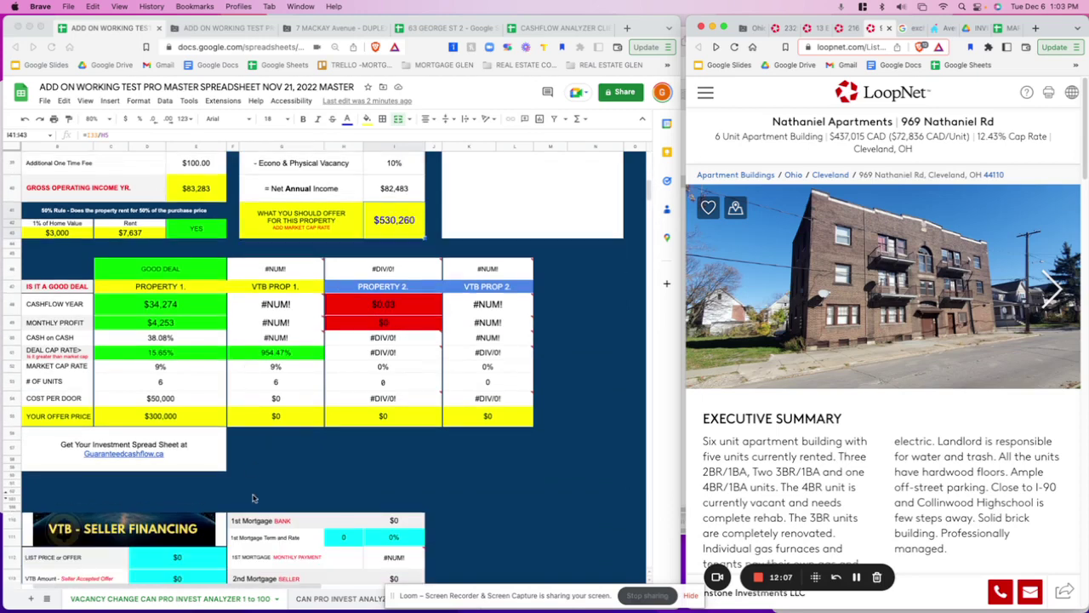
Step: Look over the VTB Seller Financing section and the Property 2 analysis, and return to the Property 1 comparison
scroll(259, 443, "down", 1)
scroll(264, 385, "down", 2)
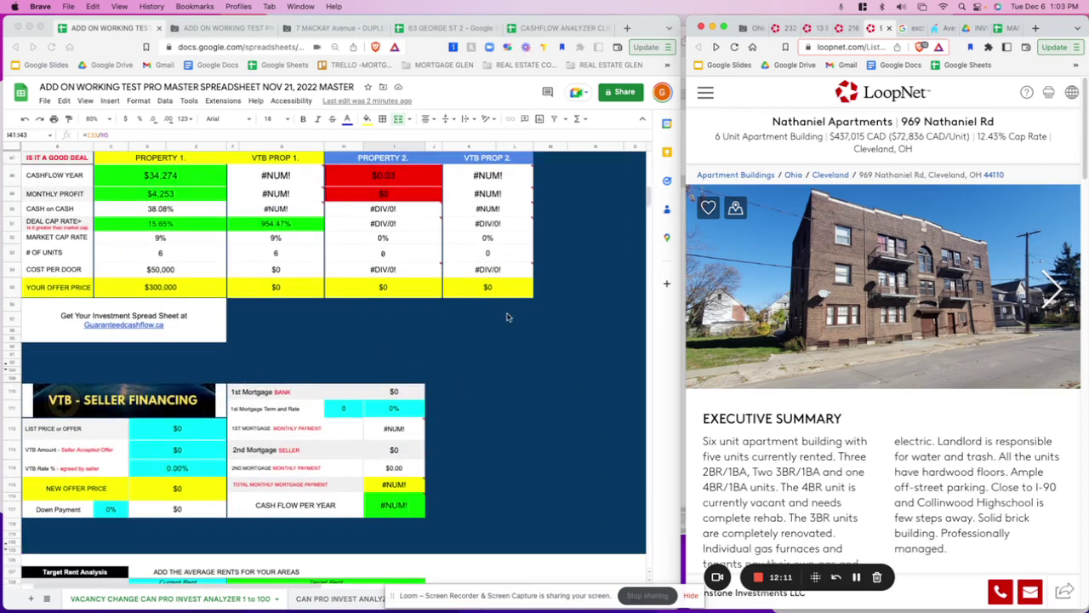
scroll(507, 317, "left", 1)
scroll(507, 317, "right", 3)
scroll(507, 317, "down", 3)
scroll(507, 317, "right", 5)
scroll(507, 318, "up", 5)
scroll(508, 322, "down", 2)
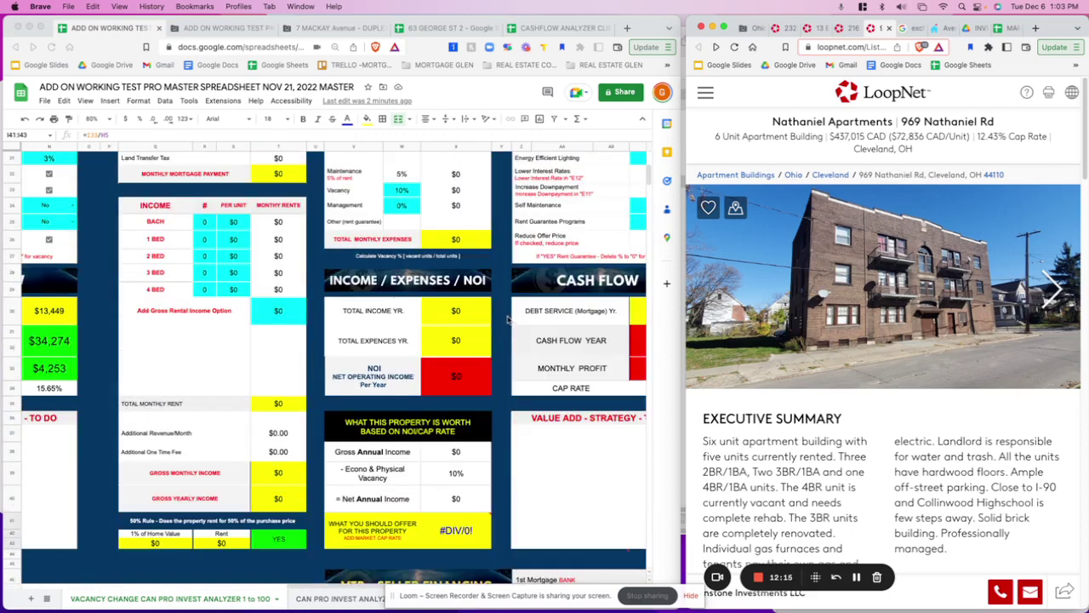
scroll(507, 318, "left", 6)
scroll(508, 319, "down", 5)
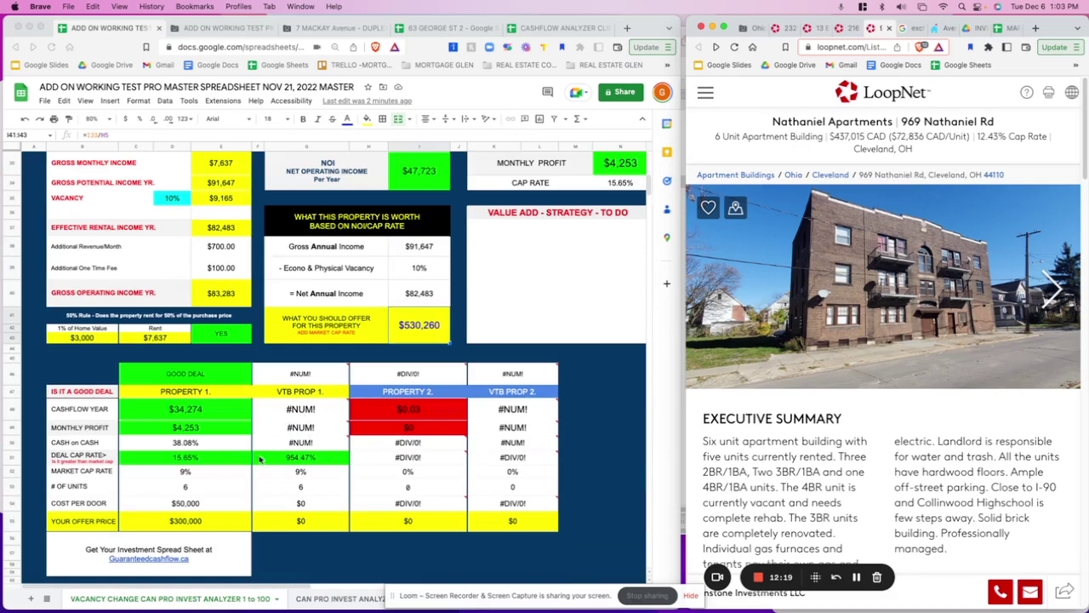
Step: Examine the Target Rent Analysis, the Rules of Thumb expenses and the 5 Year Forecast Parameters, including the market cap change at exit
scroll(350, 434, "down", 5)
scroll(346, 429, "down", 6)
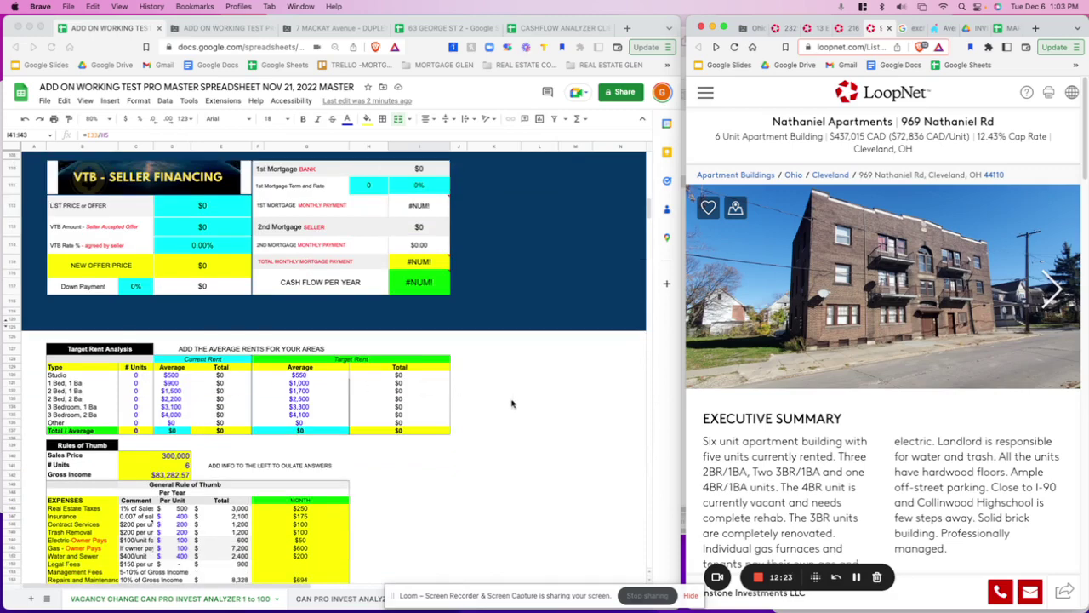
scroll(513, 405, "down", 1)
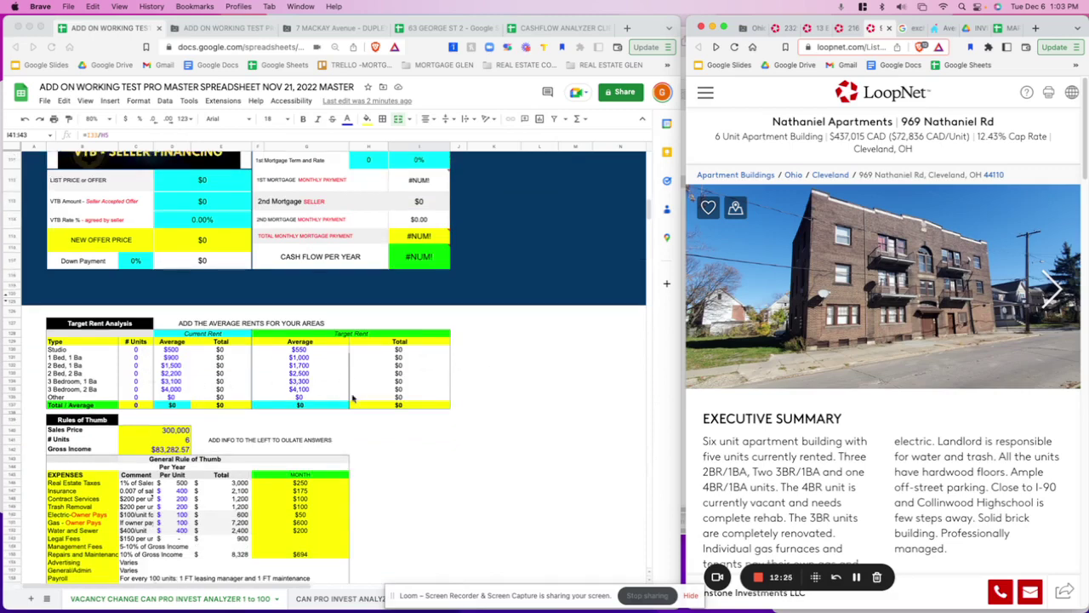
scroll(365, 397, "down", 3)
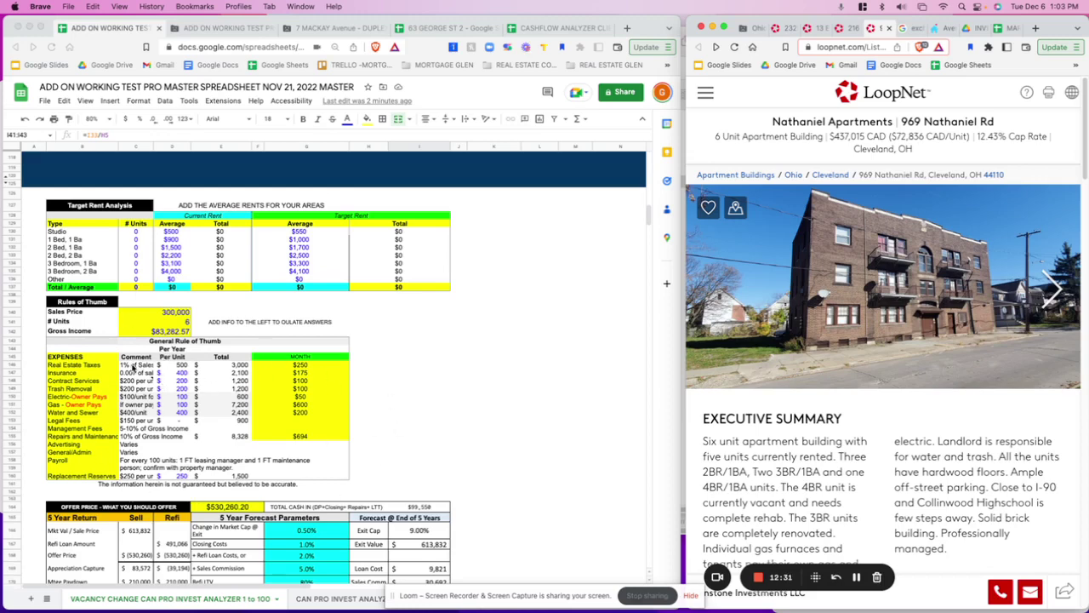
left_click(141, 370)
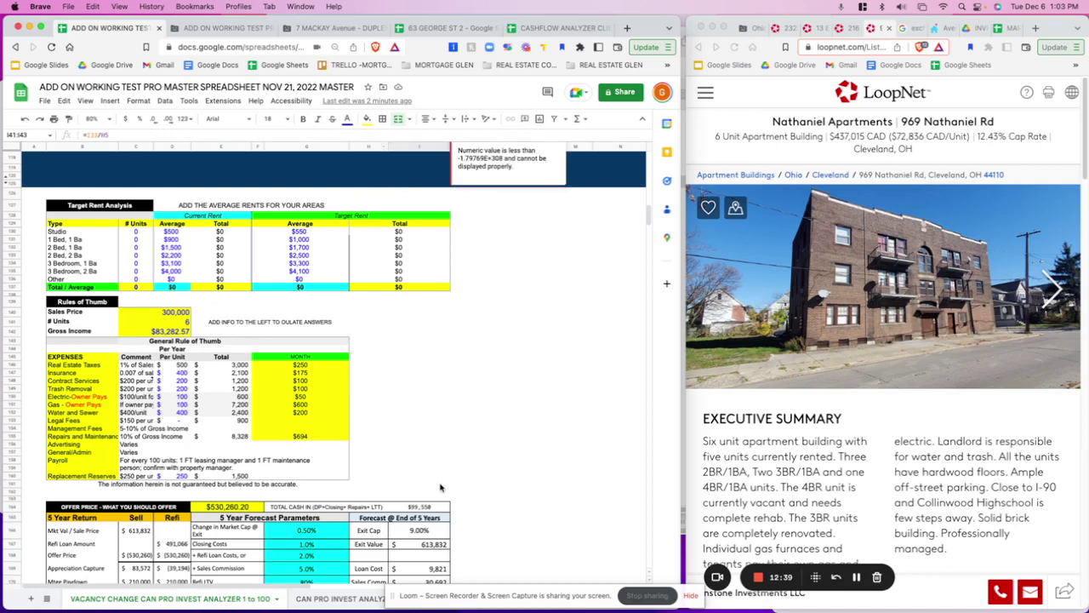
scroll(438, 383, "down", 3)
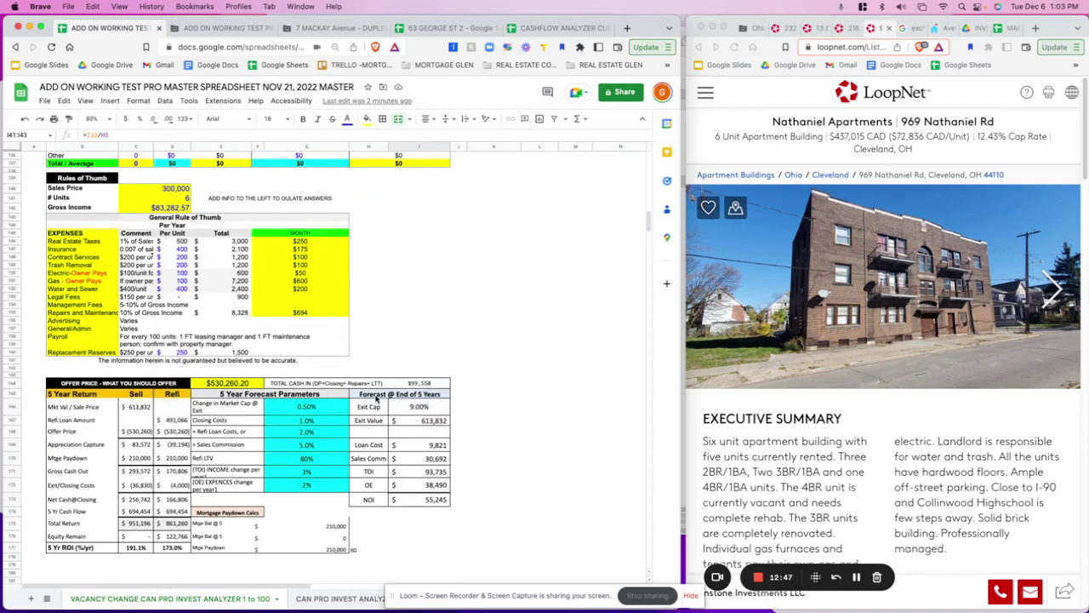
left_click(330, 410)
Step: Return to the start of the Property 1 analysis to review its purchase info, income and expenses beside the listing
scroll(479, 419, "up", 15)
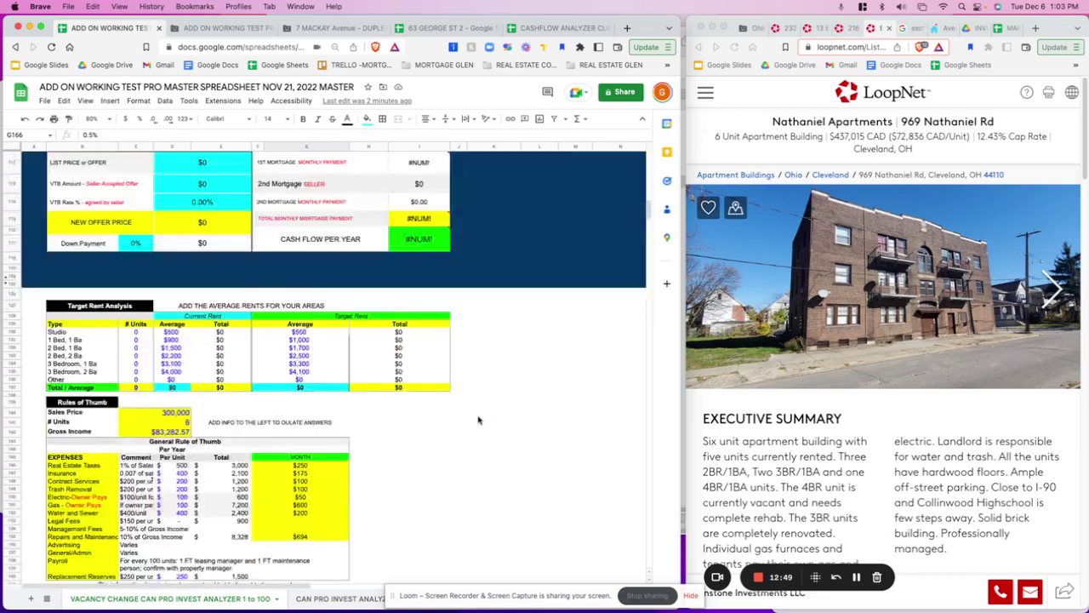
scroll(480, 418, "up", 15)
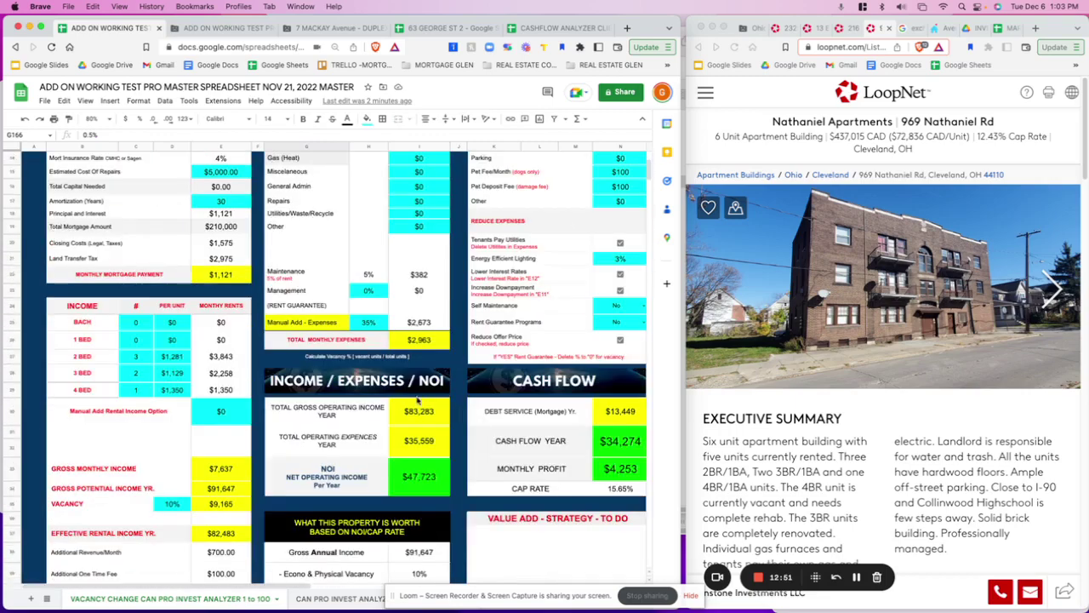
scroll(418, 405, "up", 1)
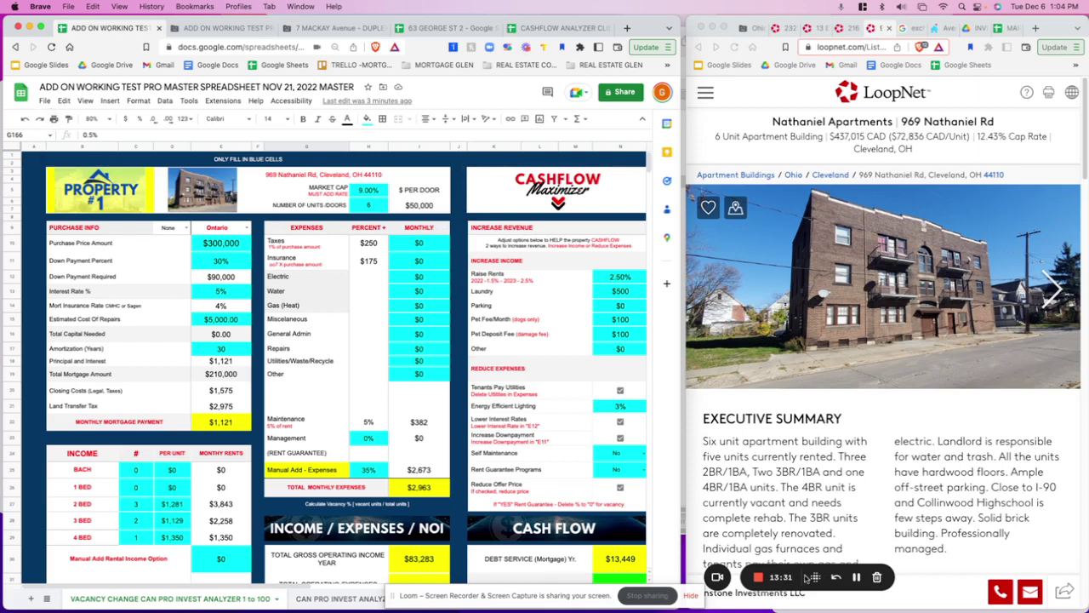
left_click(898, 545)
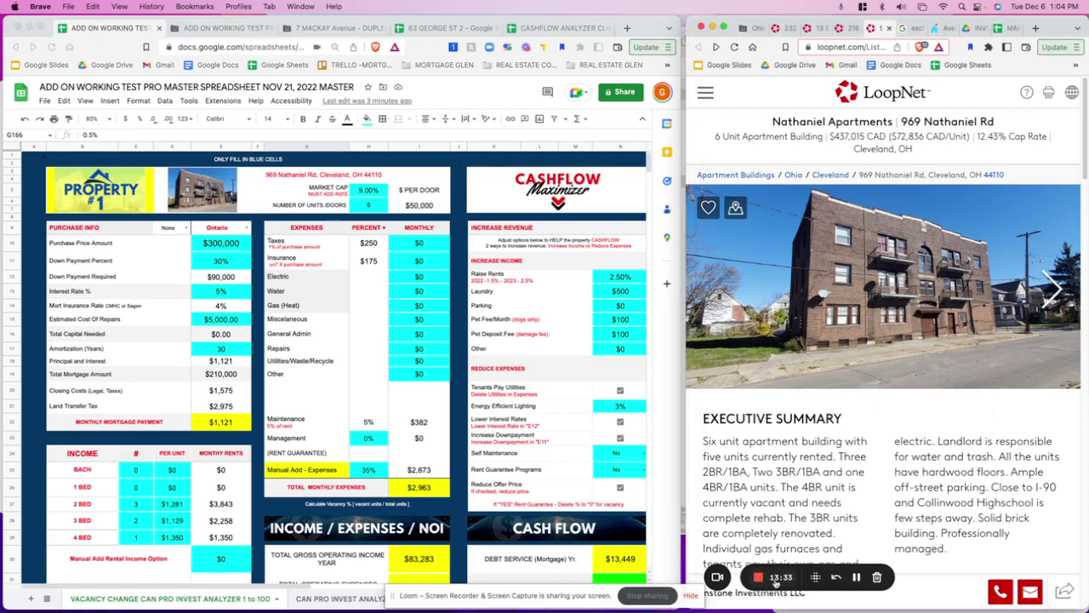